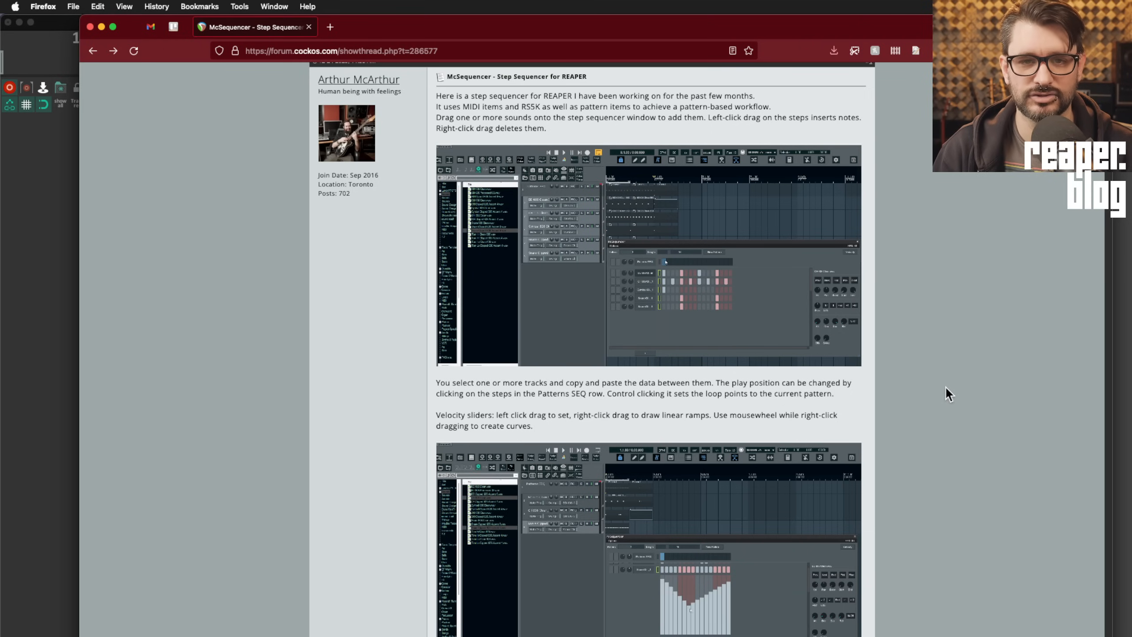
- Read through the McSequencer forum post, including the installation instructions
scroll(950, 364, down, 1)
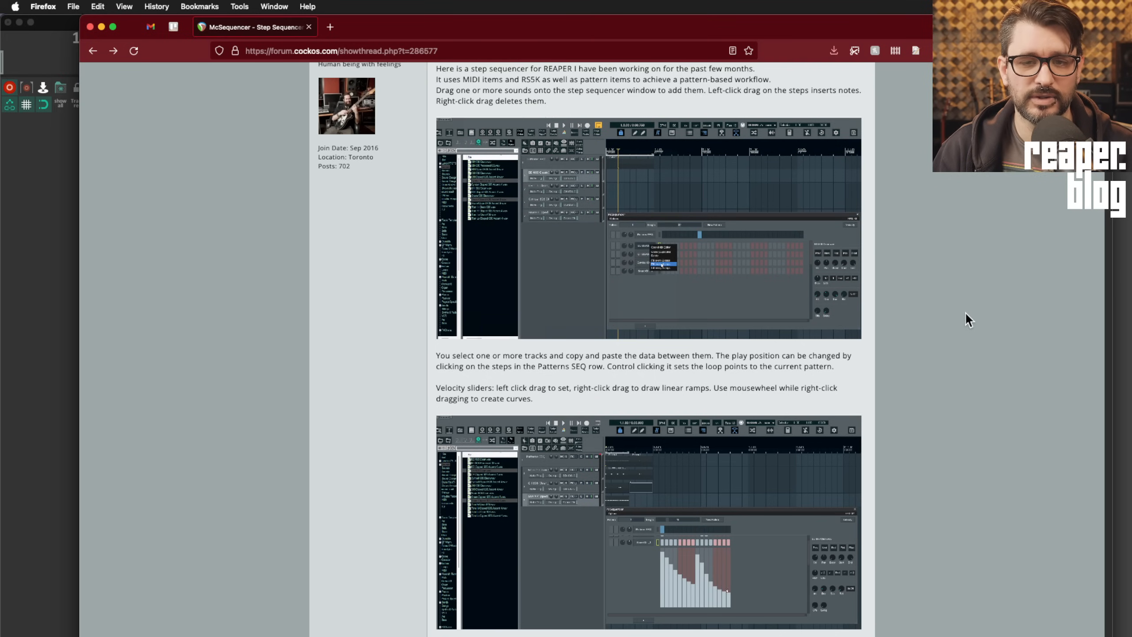
scroll(965, 312, down, 10)
scroll(944, 339, up, 6)
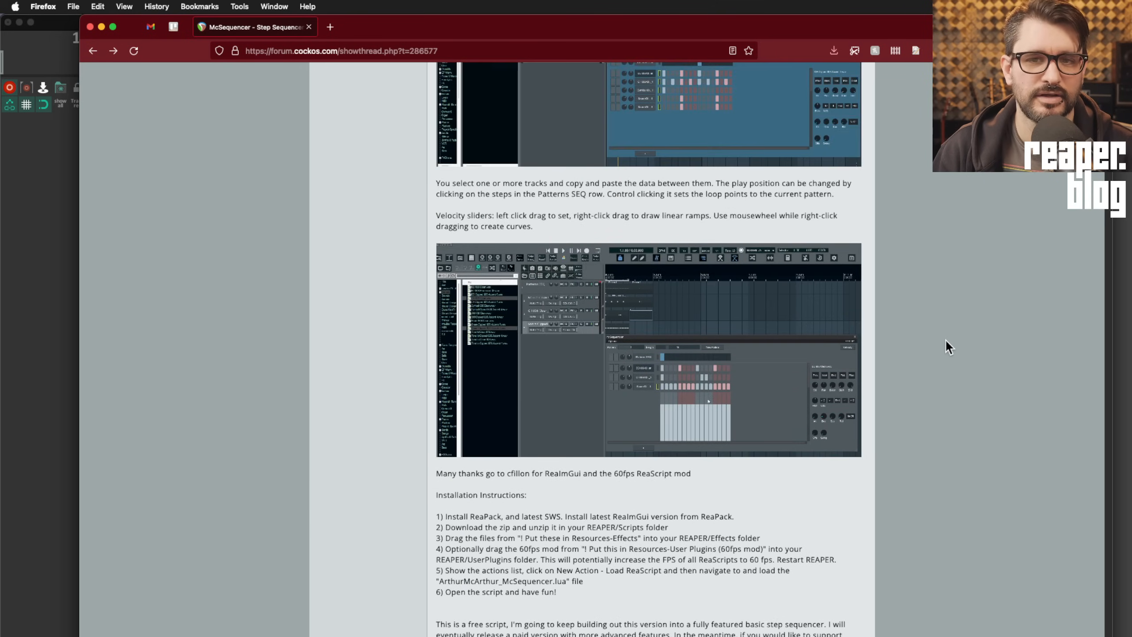
scroll(952, 317, up, 4)
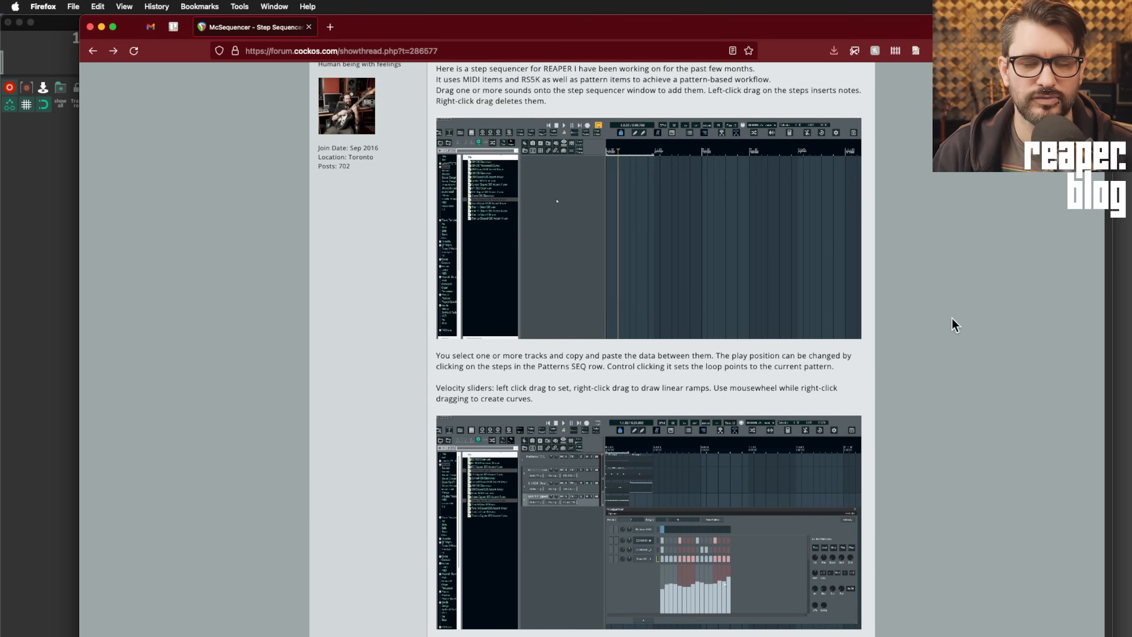
- Switch to REAPER, find the ArthurMcArthur_McSequencer.lua script by filtering the action list for "mcs", and run it
click(26, 150)
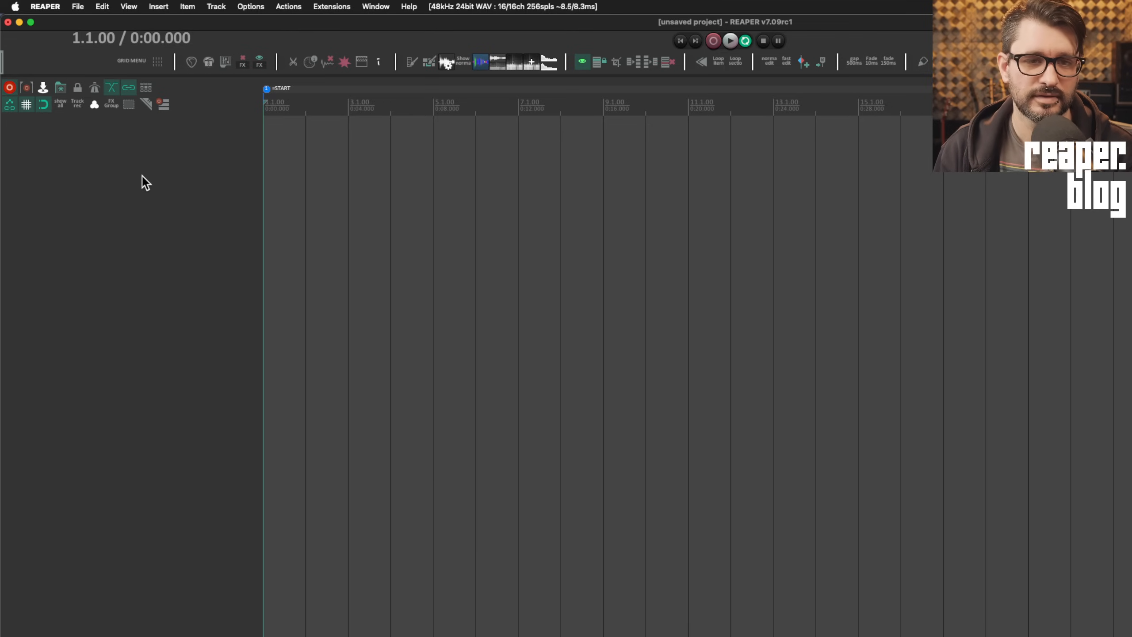
click(403, 177)
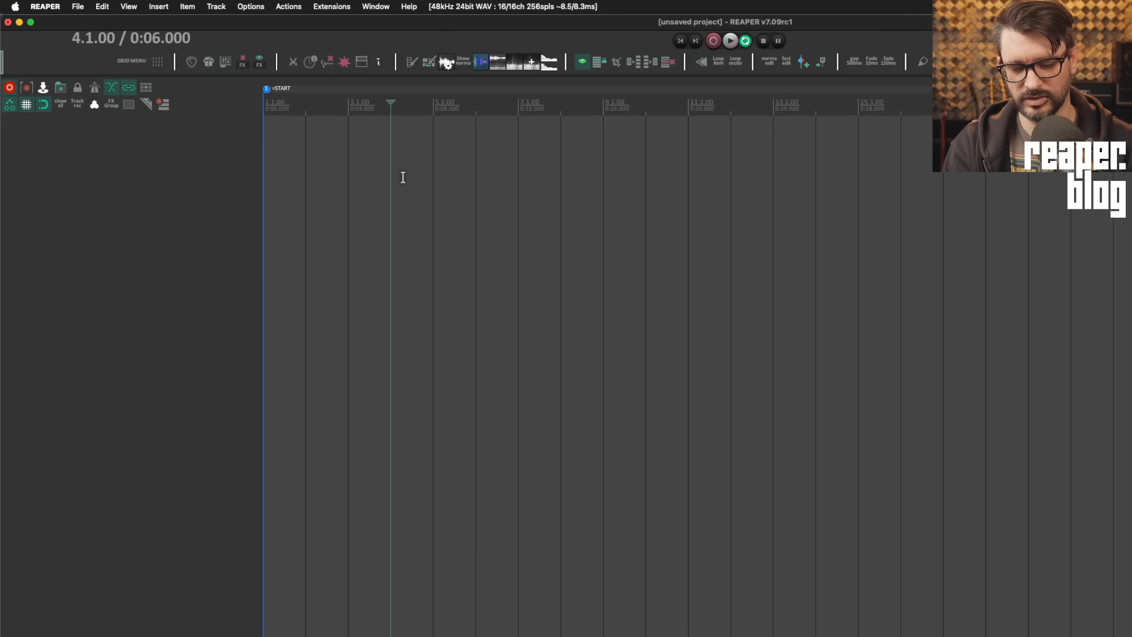
key(shift+slash)
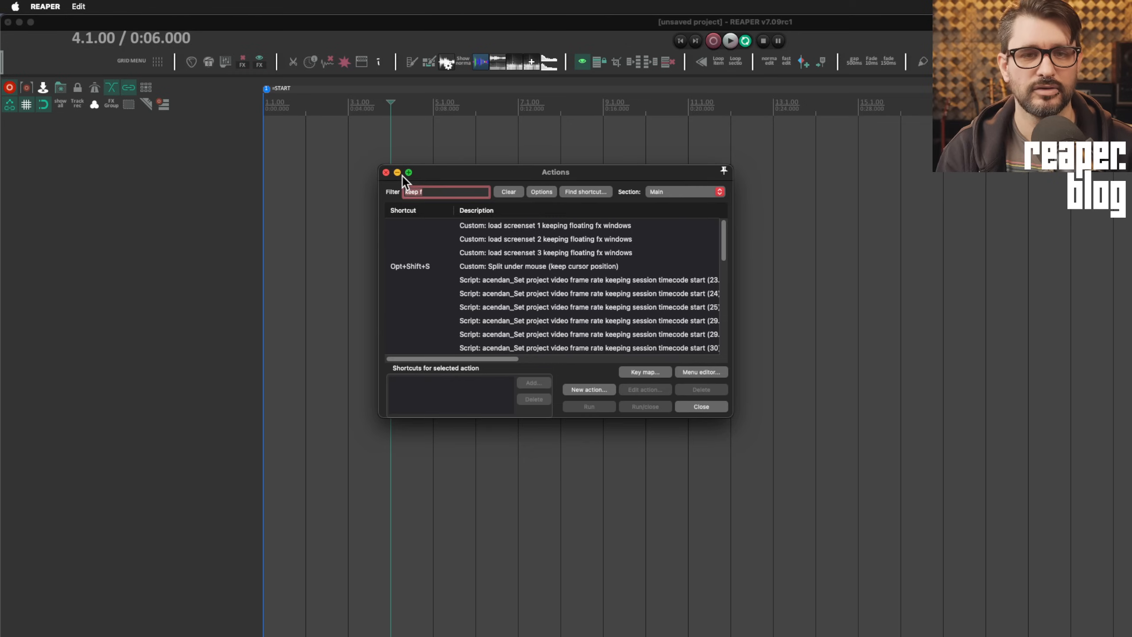
key(BackSpace)
text(mcs)
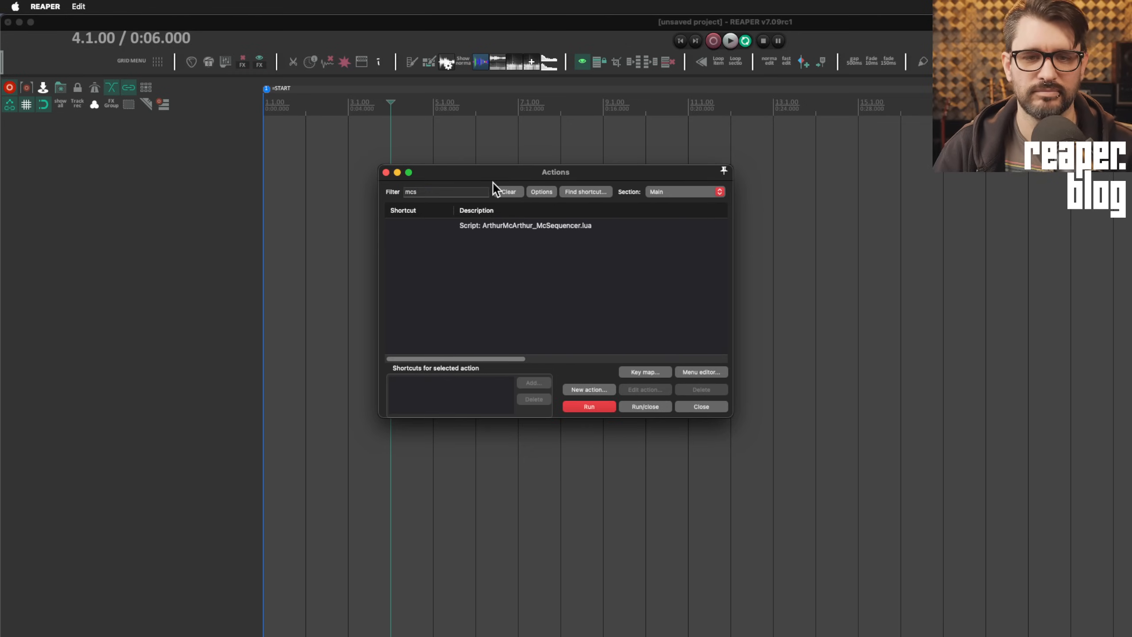
click(540, 228)
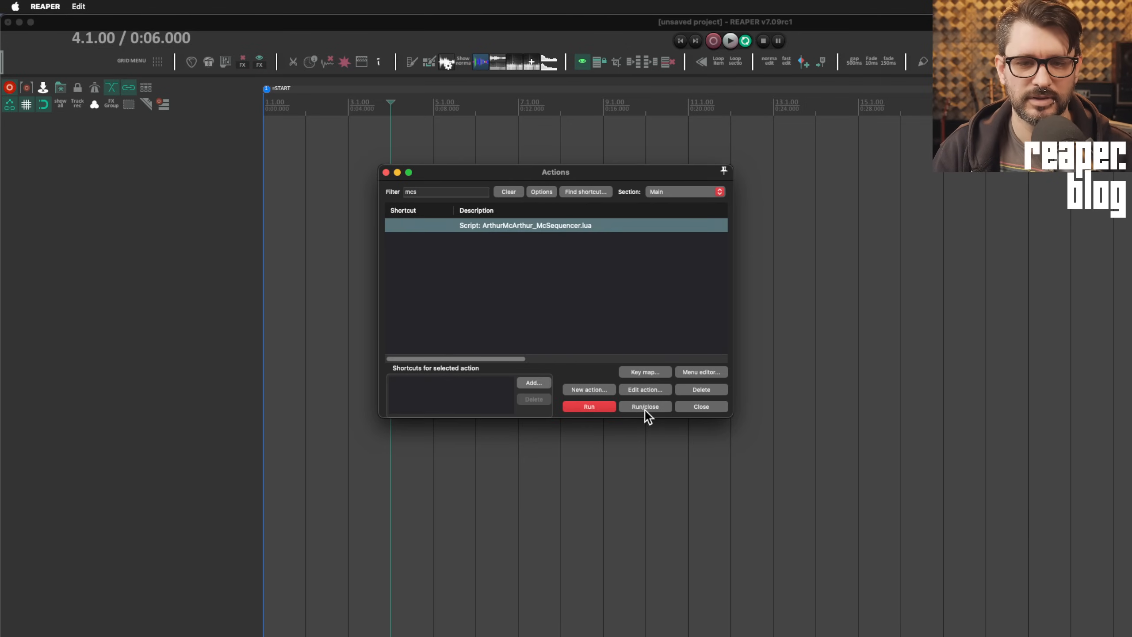
click(649, 407)
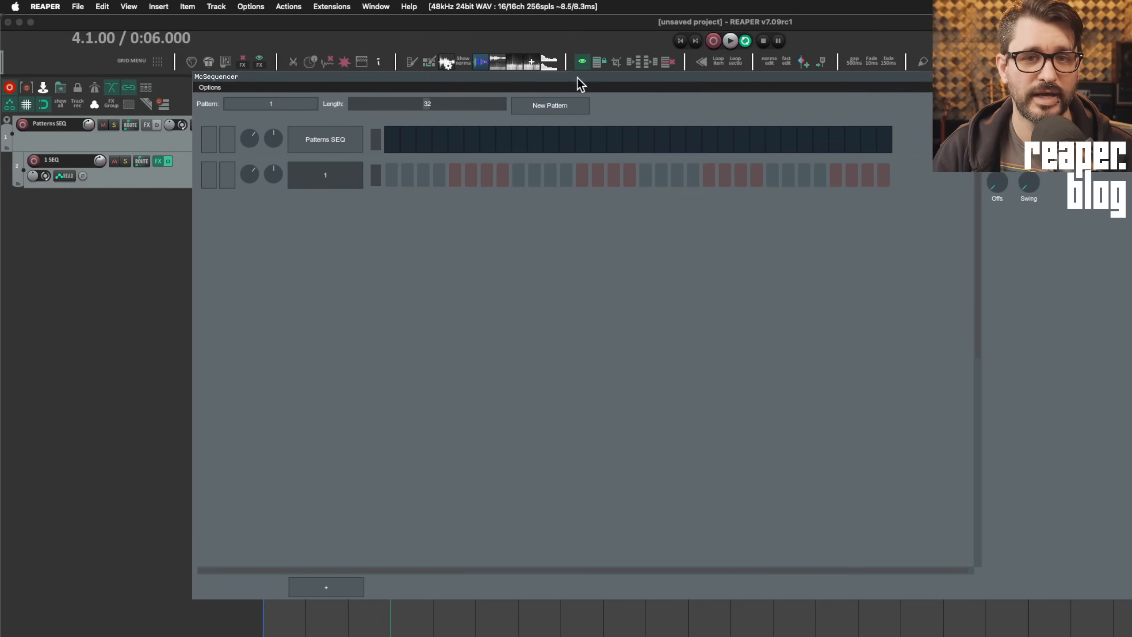
- Select the 1 SEQ track and move the McSequencer window clear of the Patterns SEQ track in the arrangement
drag(577, 78, 564, 180)
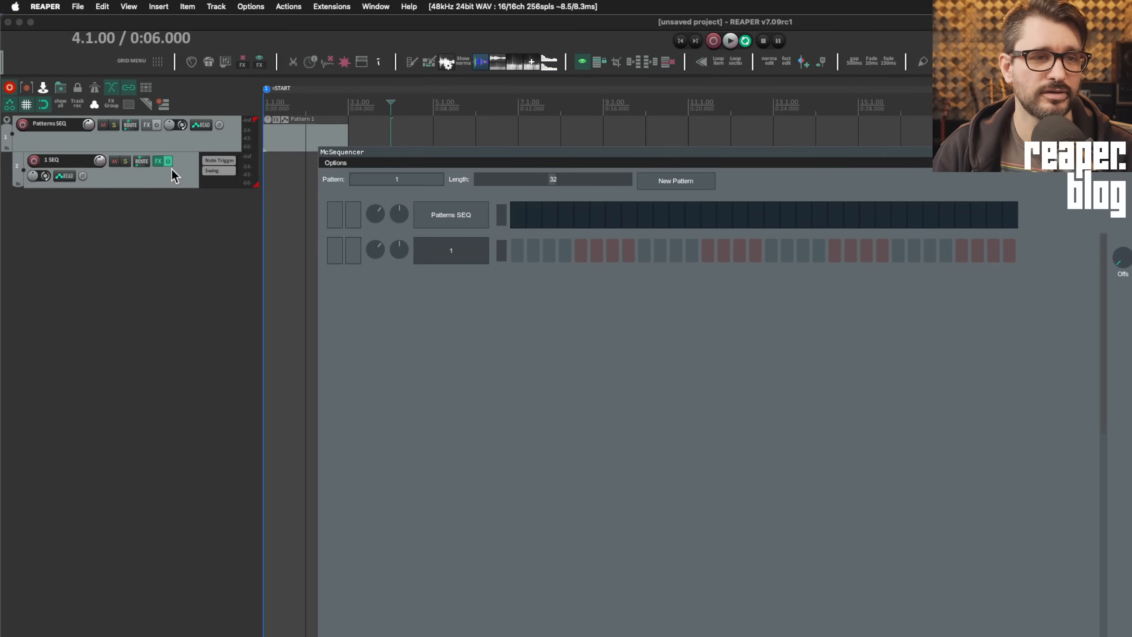
click(95, 141)
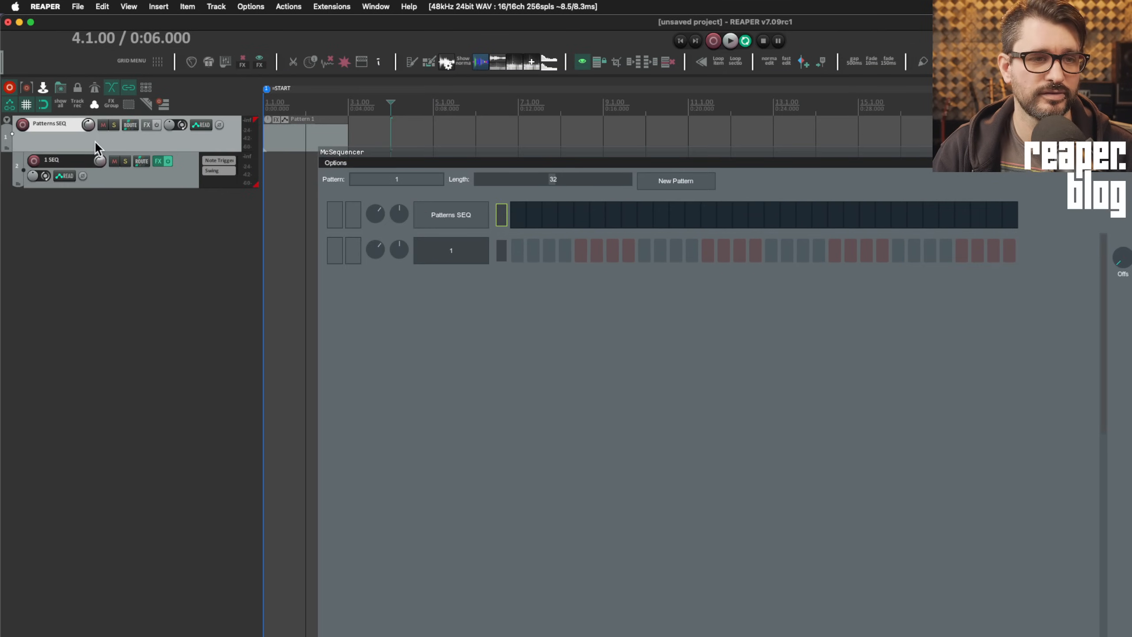
click(130, 180)
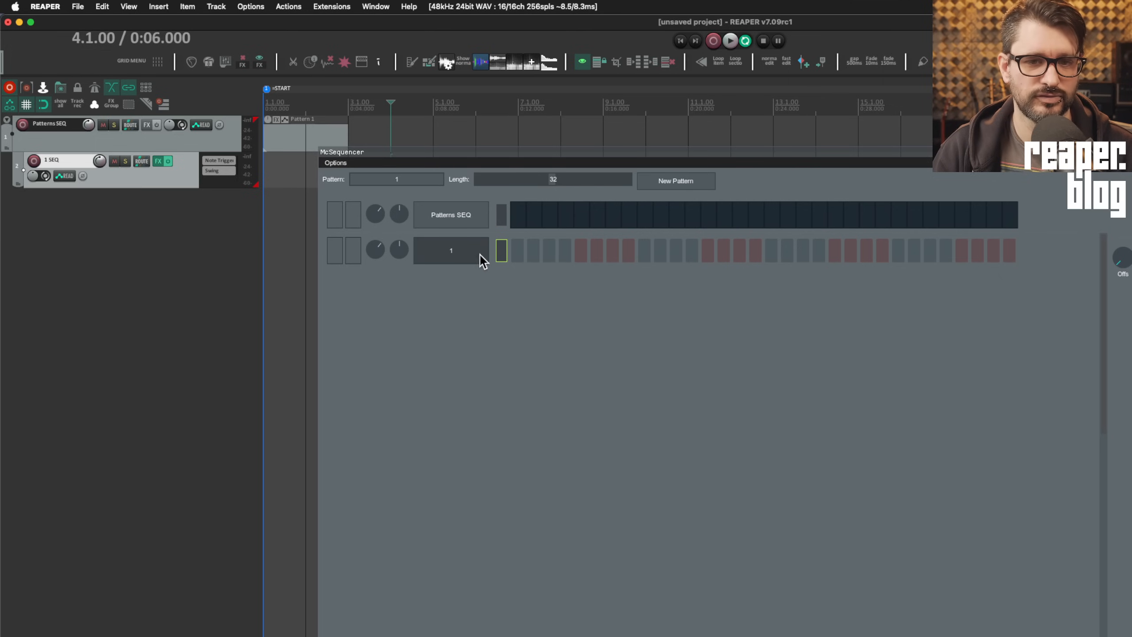
drag(387, 156, 210, 99)
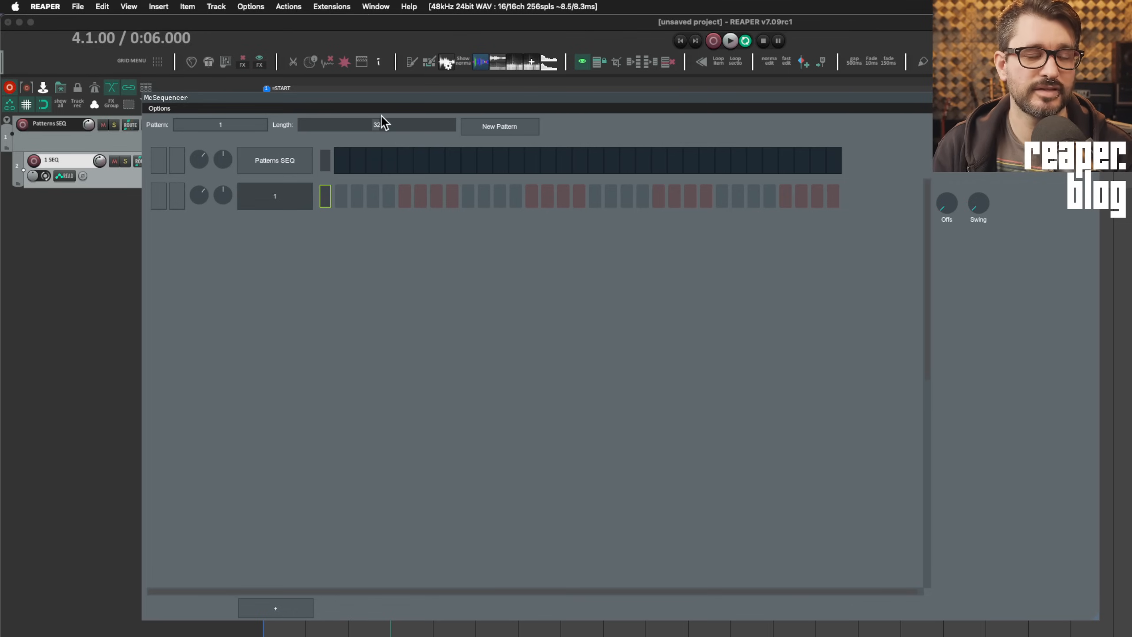
drag(381, 92, 443, 179)
- Create a new pattern at measure 3 and set the play position to its first step in the Patterns SEQ row
click(352, 112)
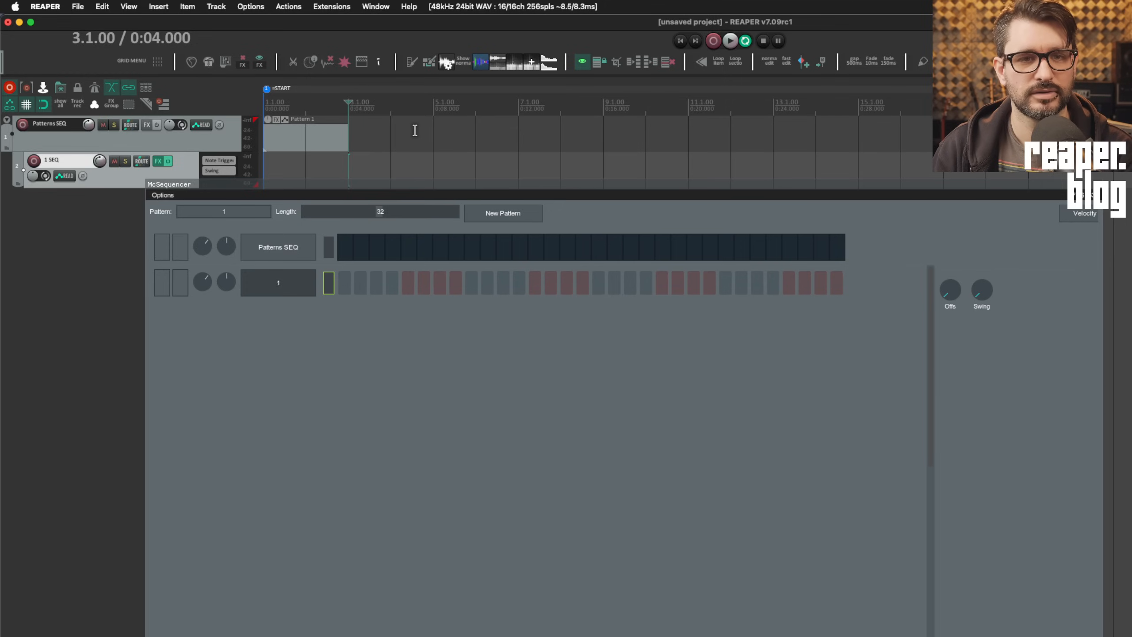
click(493, 214)
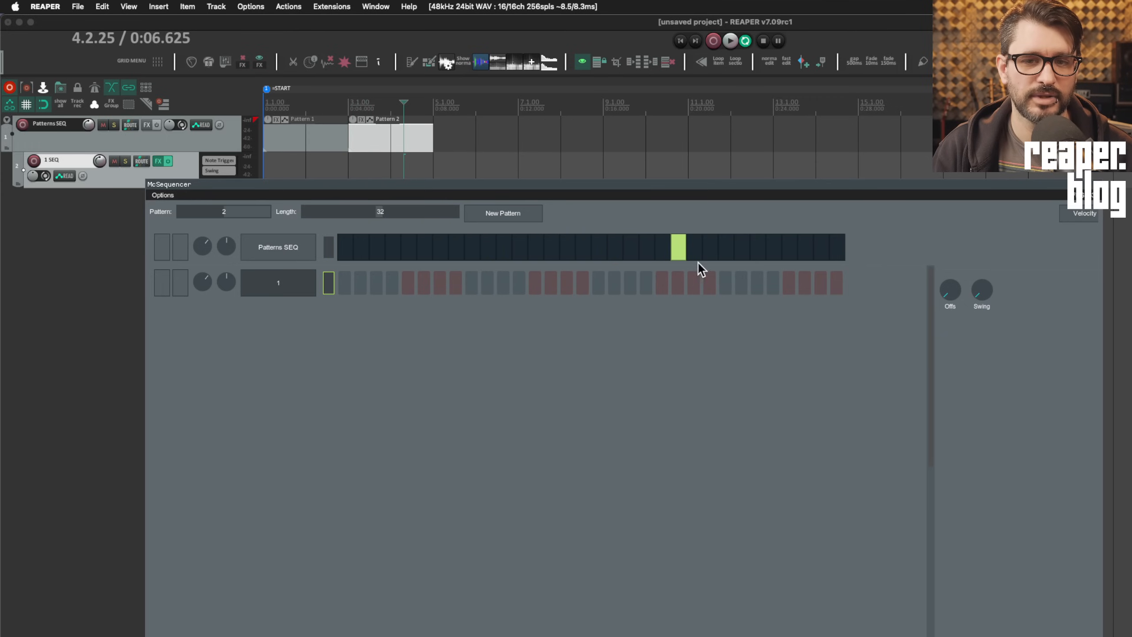
click(489, 248)
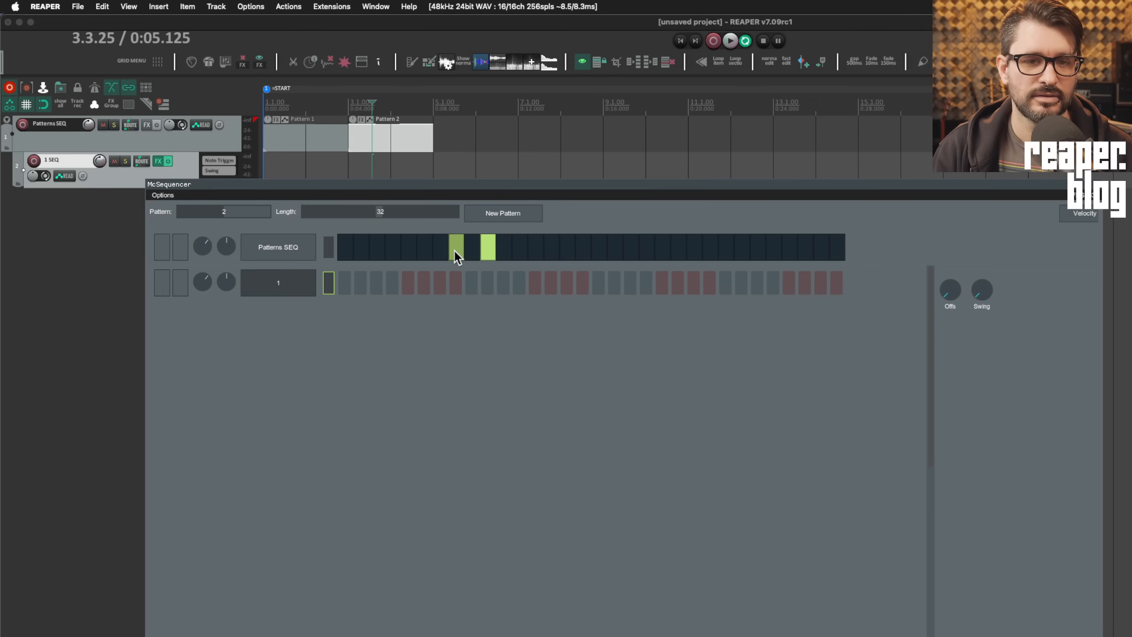
click(351, 251)
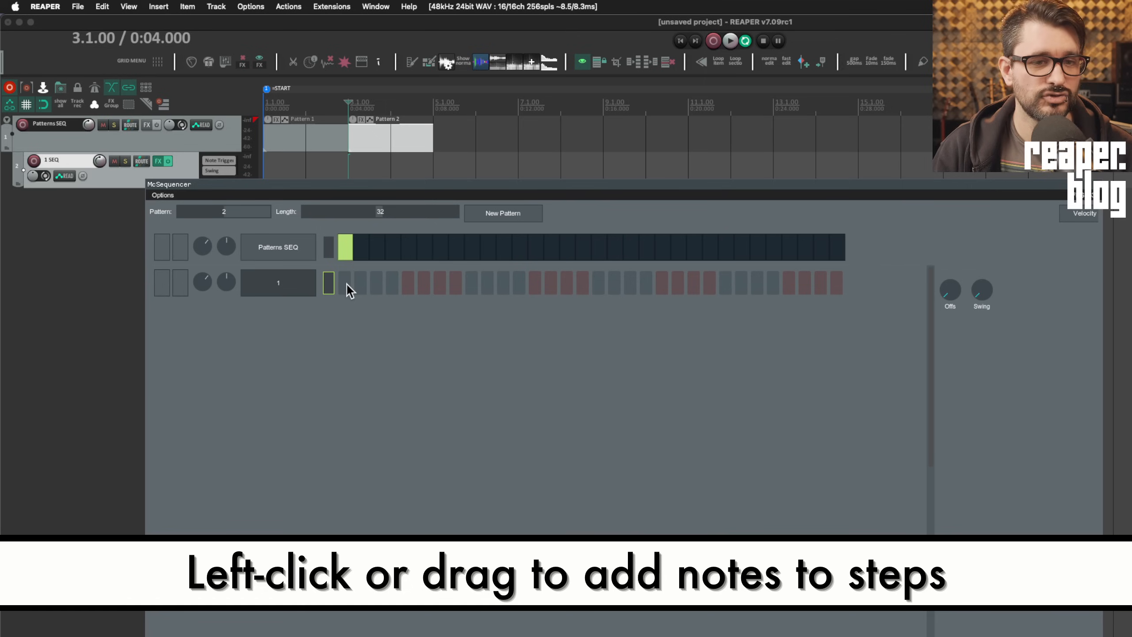
- Add notes on every fourth step of sequencer track 1 in Pattern 2, starting at step 1
click(346, 283)
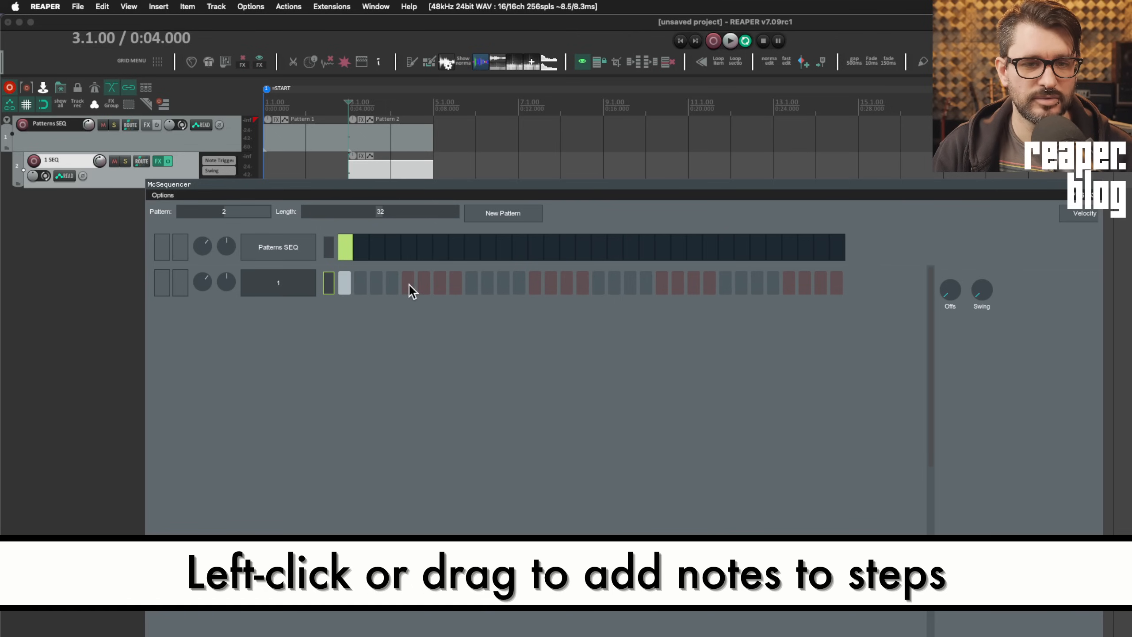
drag(549, 283, 797, 285)
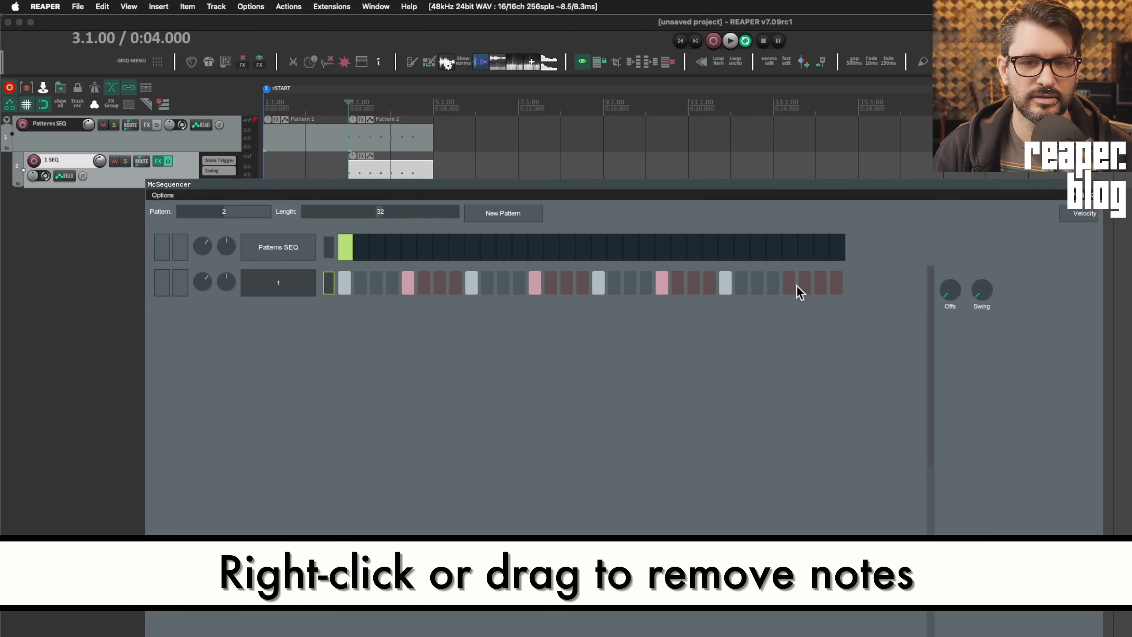
- Toggle mute and solo on and back off for sequencer track 1 and for the Patterns SEQ track
click(163, 283)
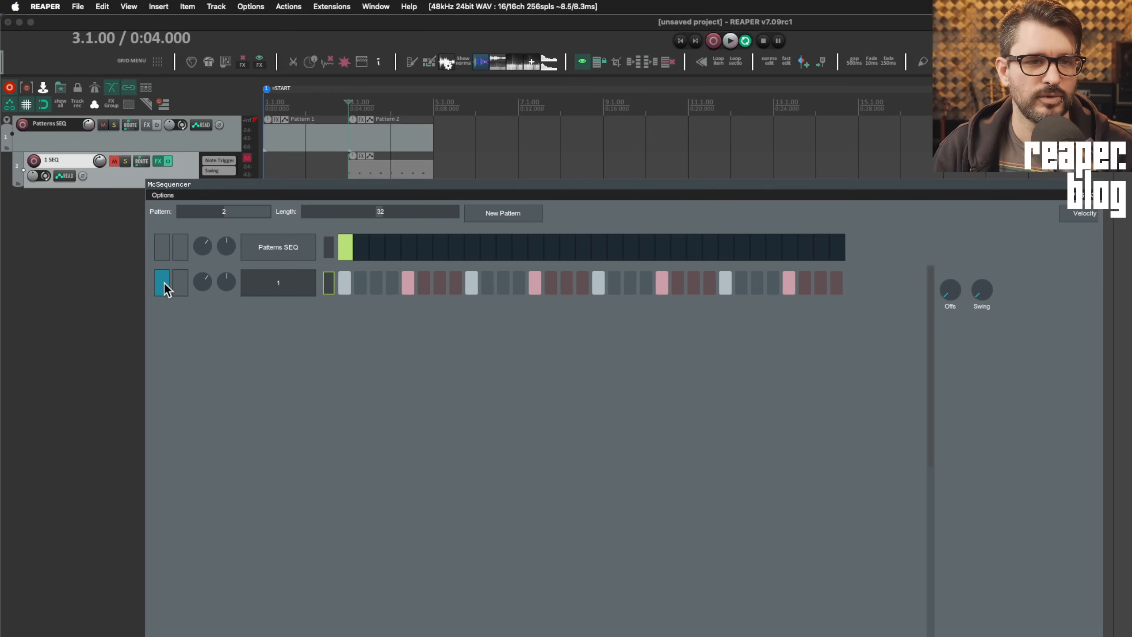
click(164, 282)
click(180, 284)
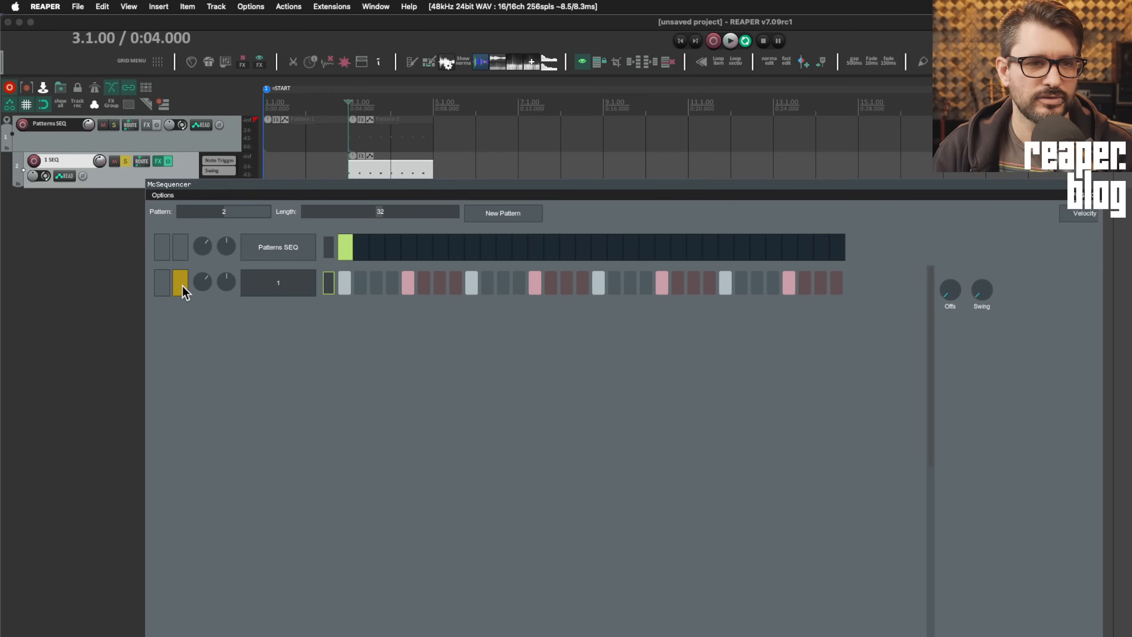
click(182, 285)
click(162, 247)
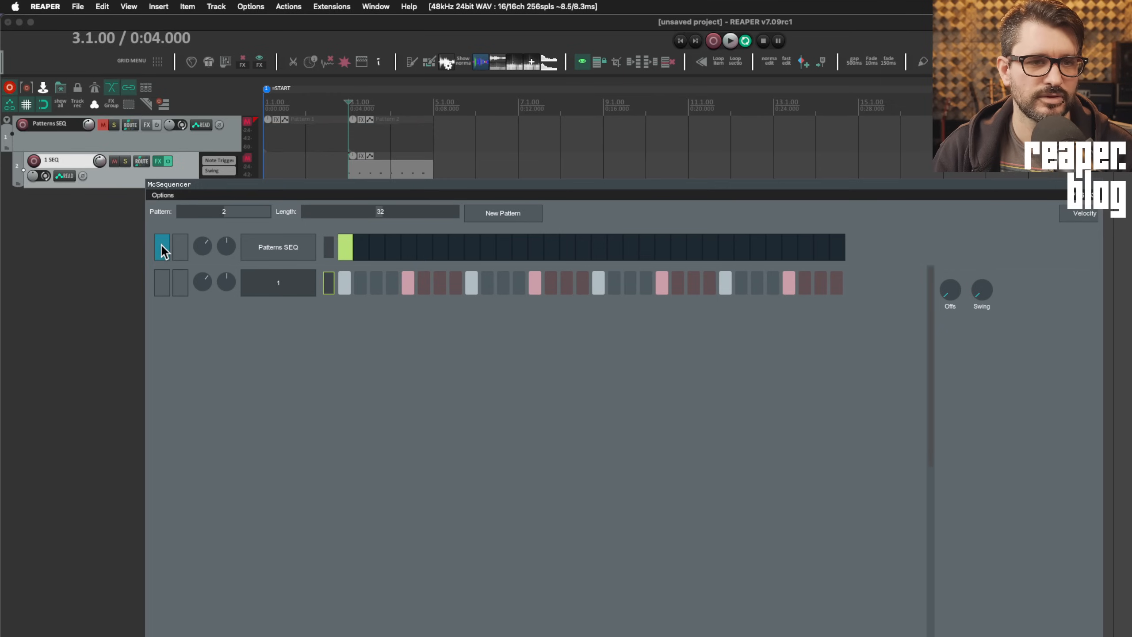
click(162, 247)
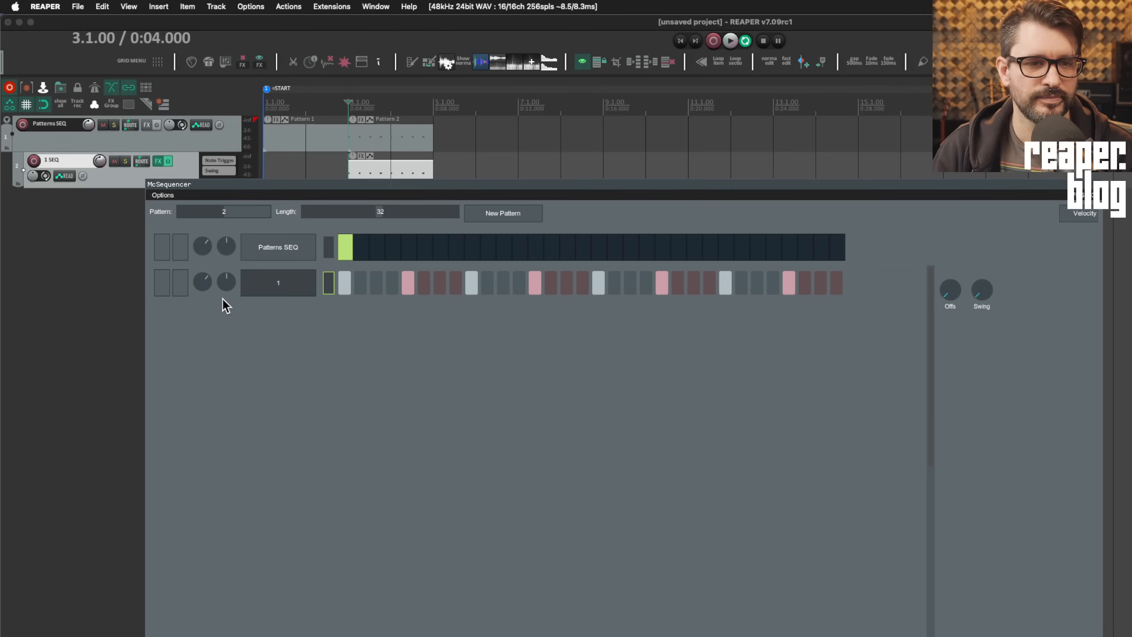
click(182, 244)
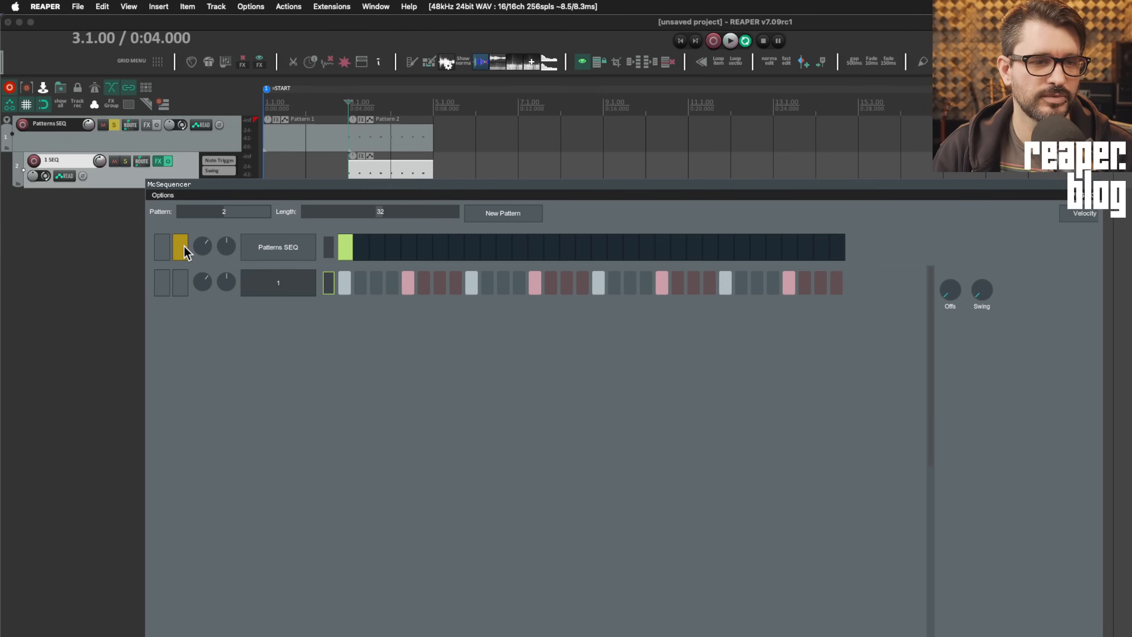
click(184, 246)
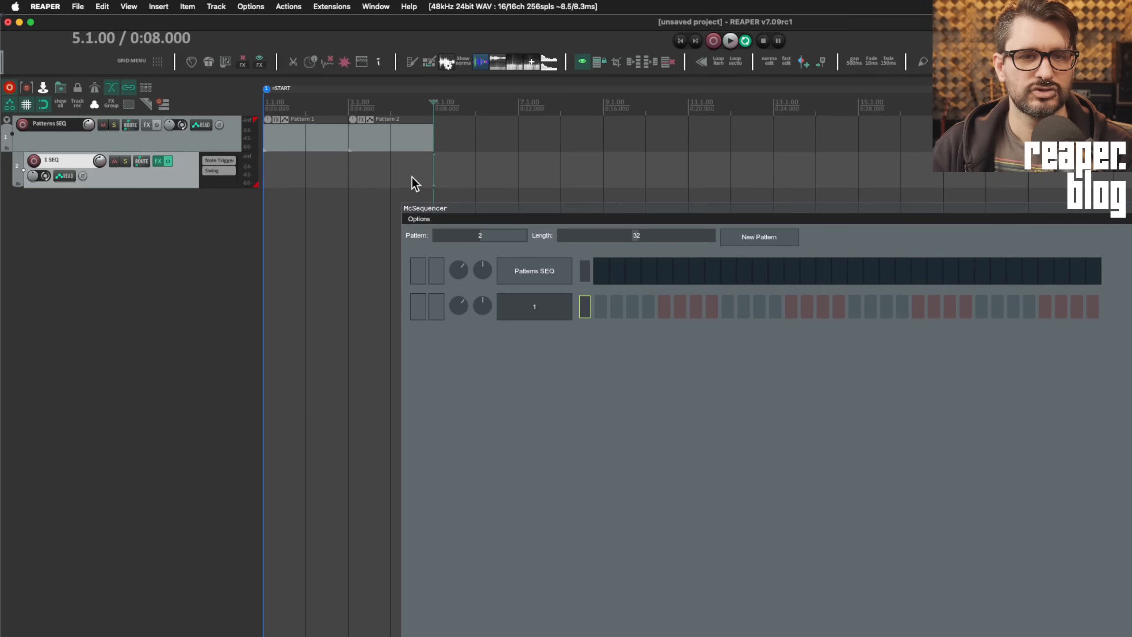
- Delete Pattern 2 and set the time selection to the Pattern 1 item
click(395, 145)
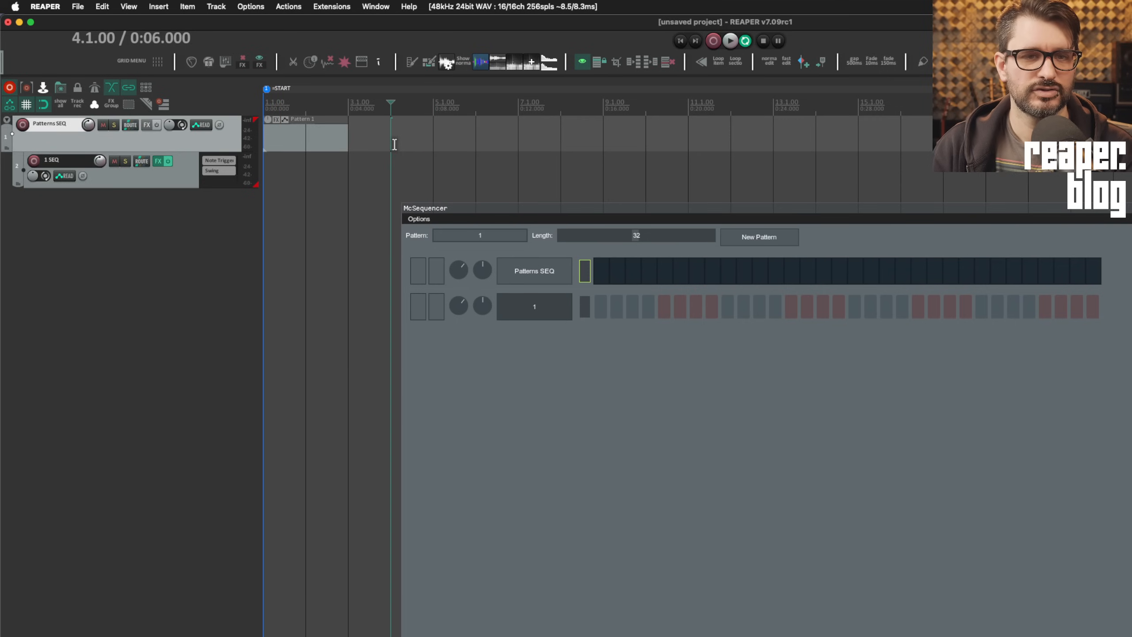
key(w)
click(332, 144)
key(t)
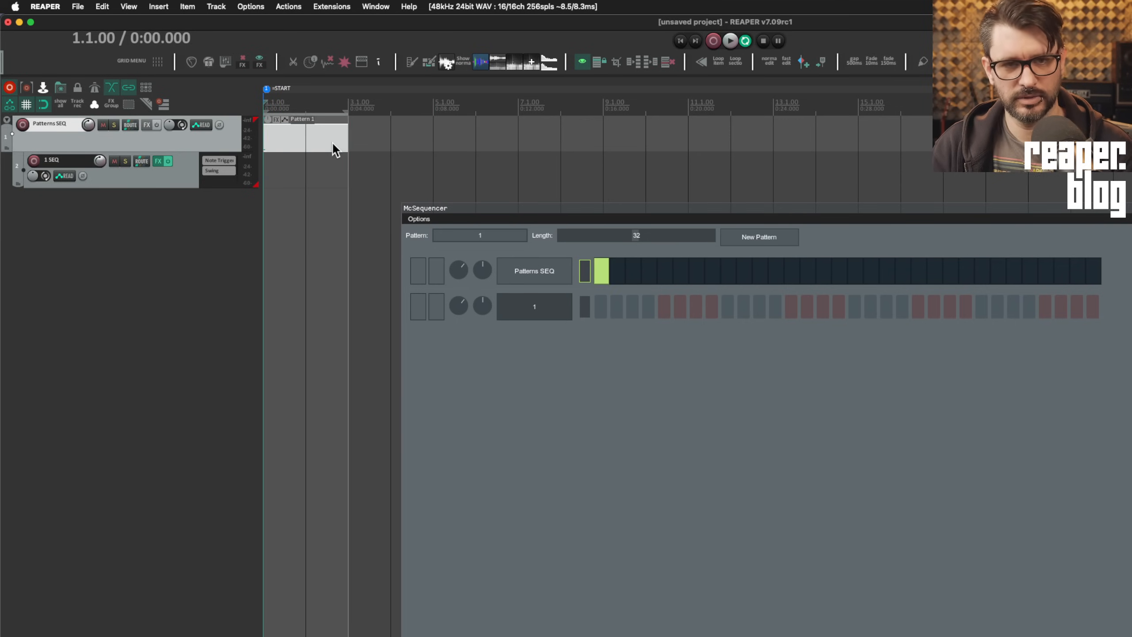
- Load AVA - Kick - Organic - 02.wav from the AVA Music database onto sequencer track 1
click(137, 245)
click(192, 177)
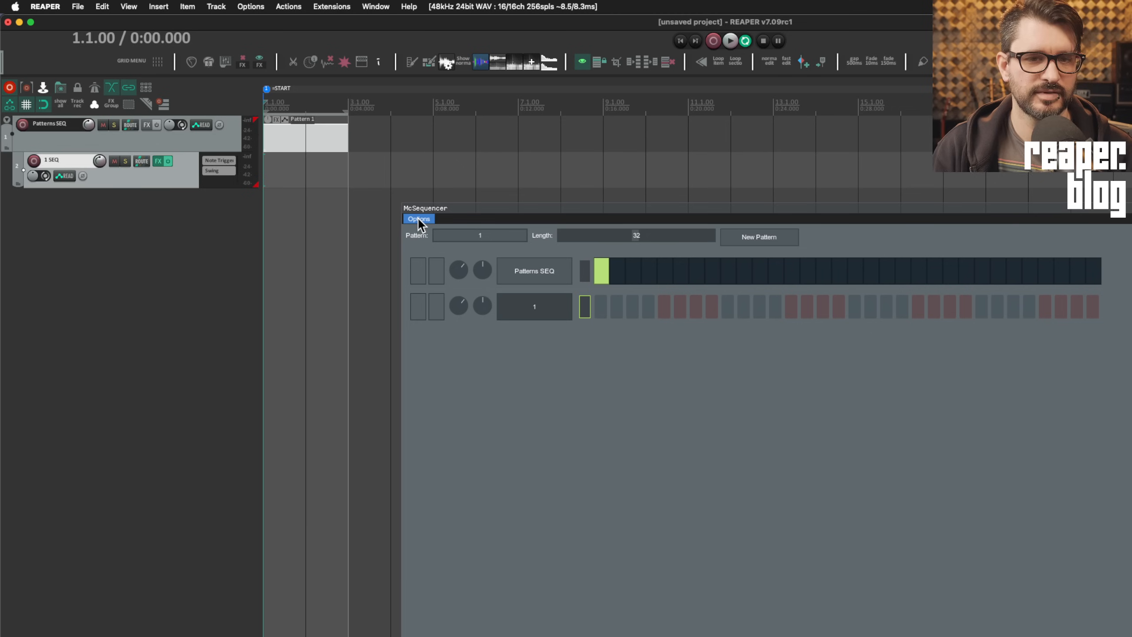
key(super+alt+x)
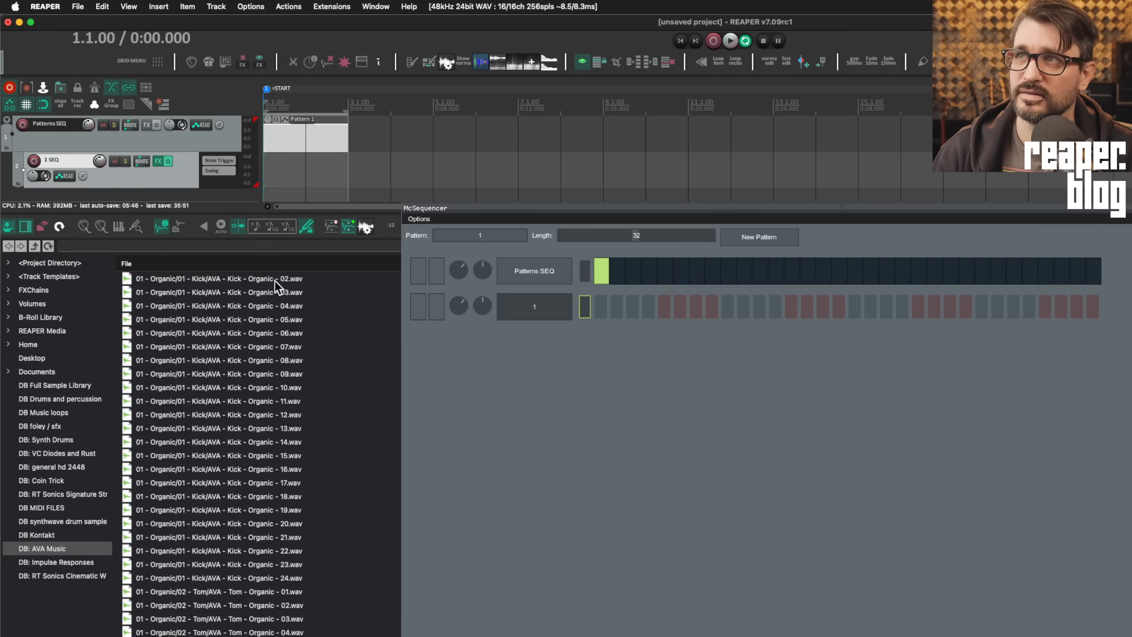
drag(263, 281, 530, 306)
- Add AVA - Snare - Organic - 07.wav as a new sequencer track below the kick
scroll(249, 343, down, 15)
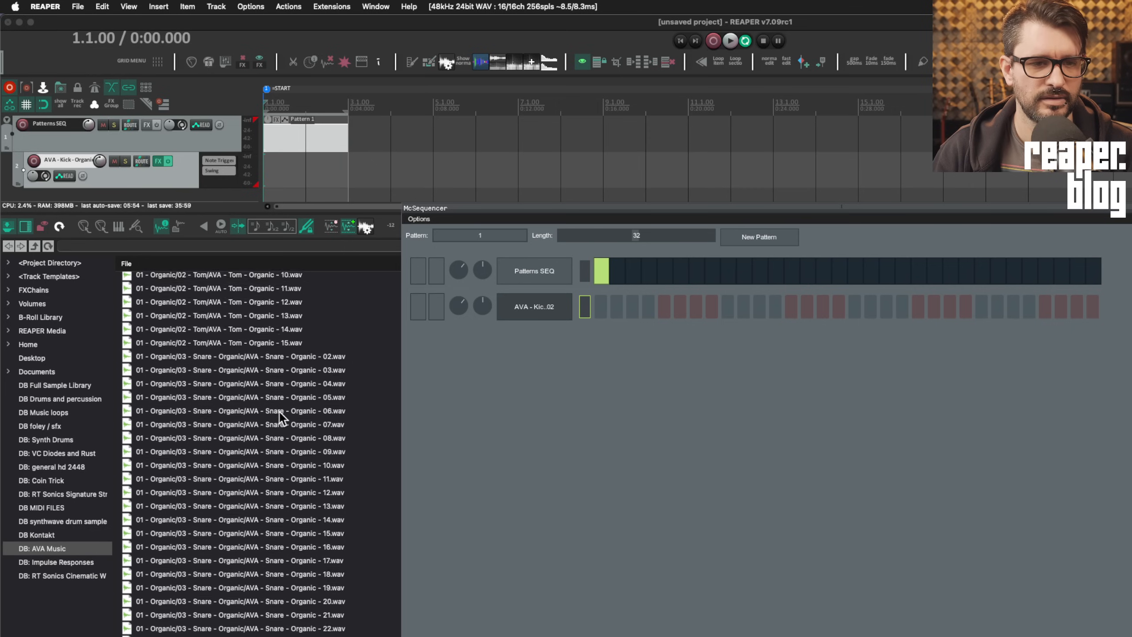
click(335, 358)
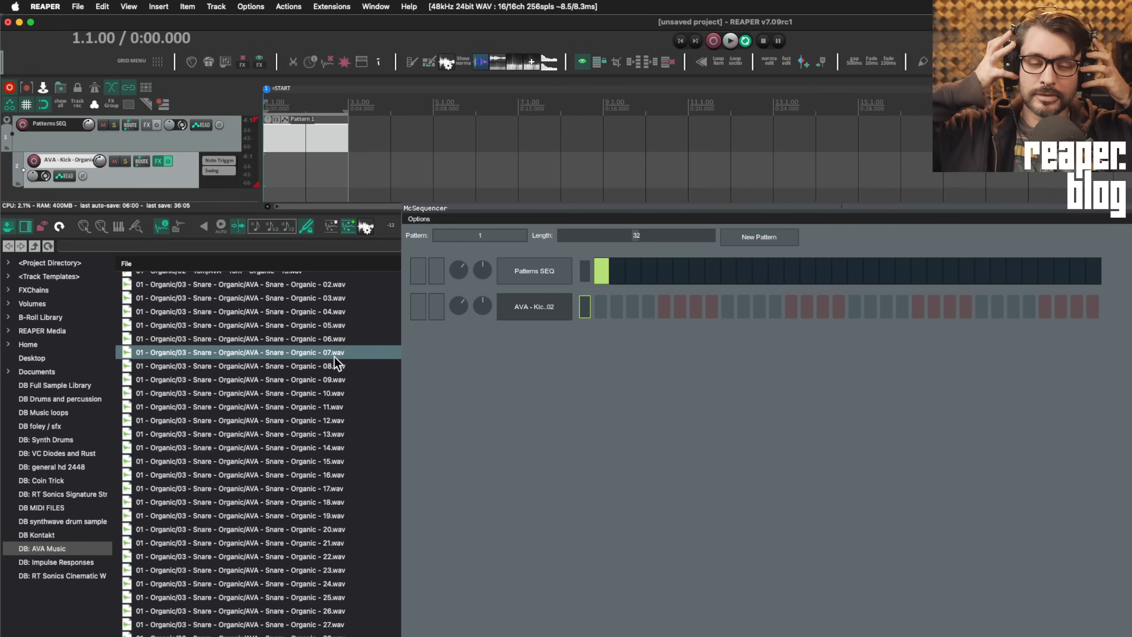
drag(334, 357, 549, 353)
- Add AVA - Clap - High - 02.wav and AVA - Hat - Organic - 01.wav as new sequencer tracks below the snare
scroll(340, 416, down, 5)
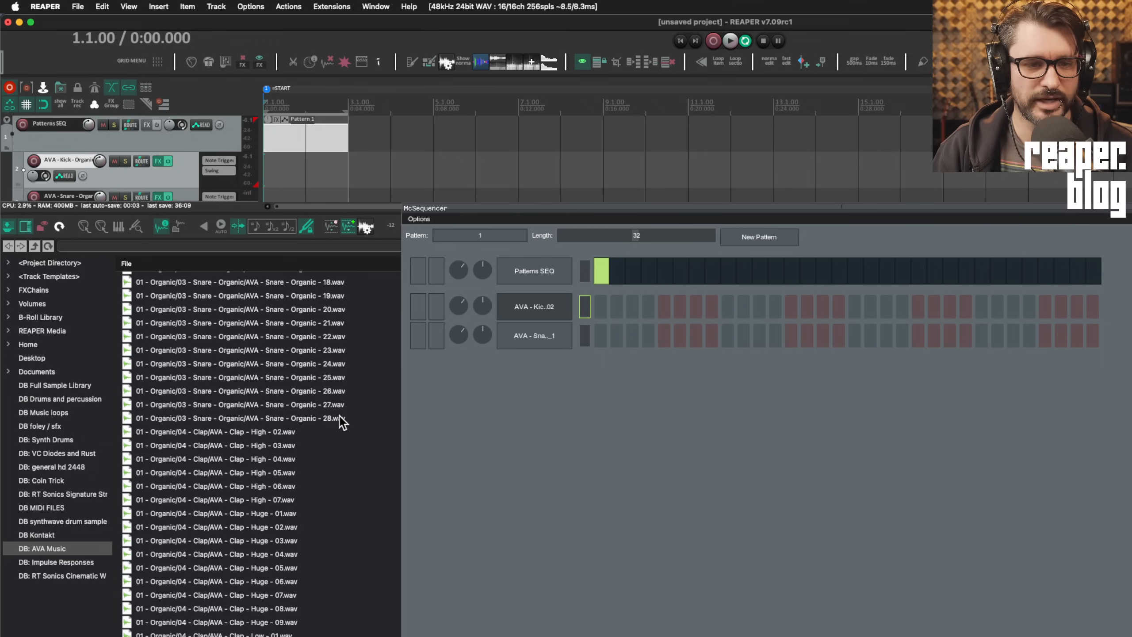
drag(257, 434, 561, 516)
scroll(262, 502, down, 10)
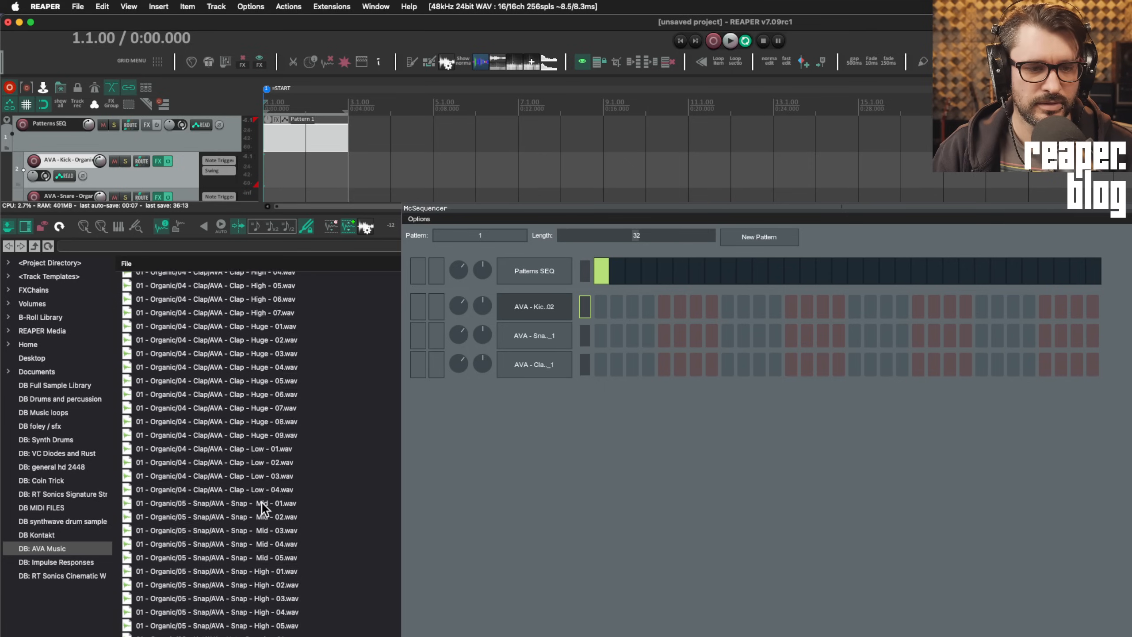
drag(270, 432, 517, 451)
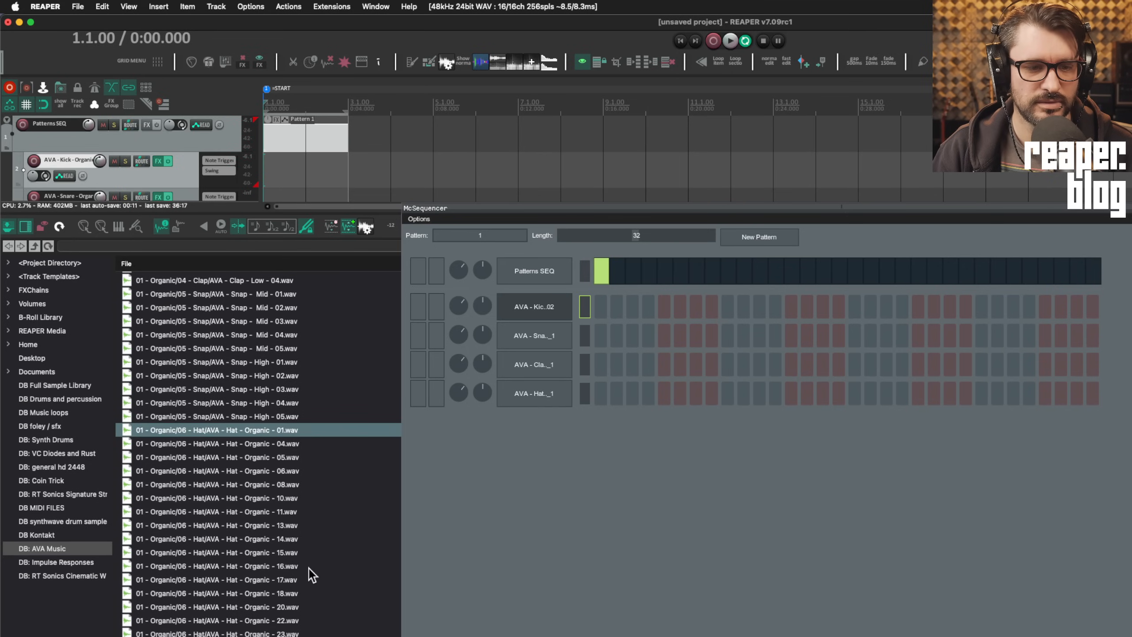
- Browse the remaining AVA Music samples, close the Media Explorer and move the McSequencer window over the arrange view
scroll(309, 568, down, 9)
scroll(309, 568, down, 2)
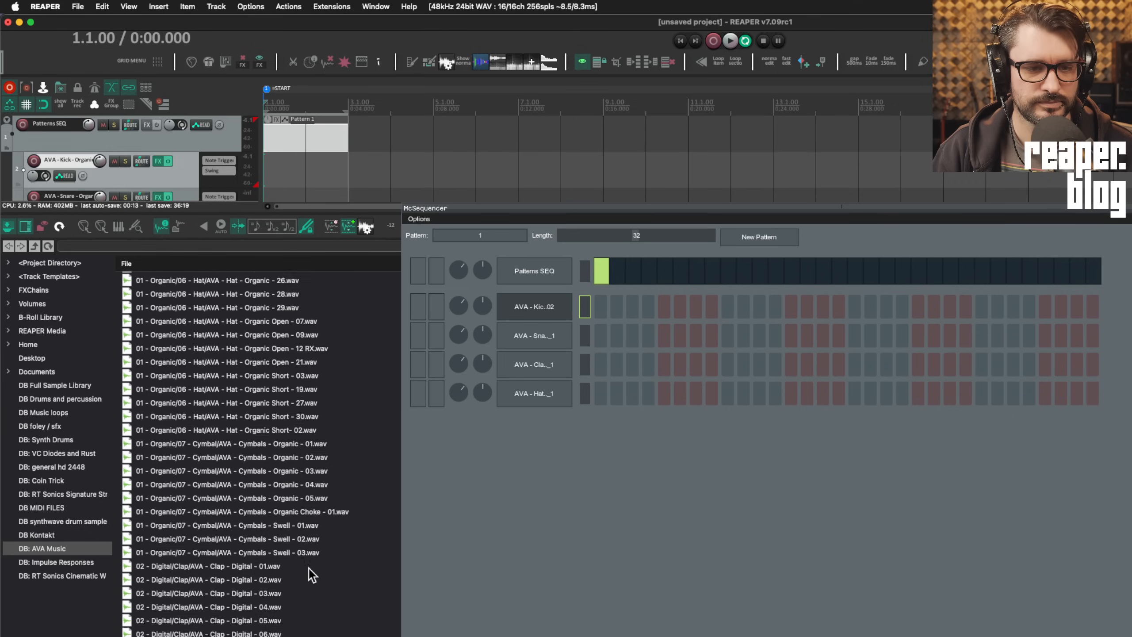
scroll(308, 568, down, 9)
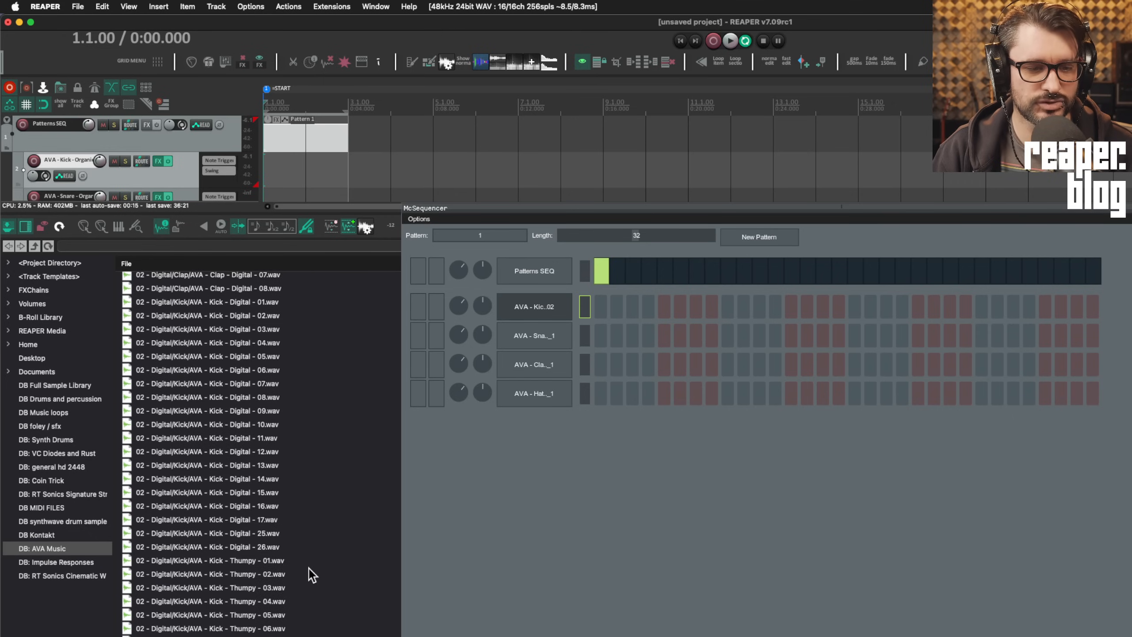
scroll(309, 569, up, 10)
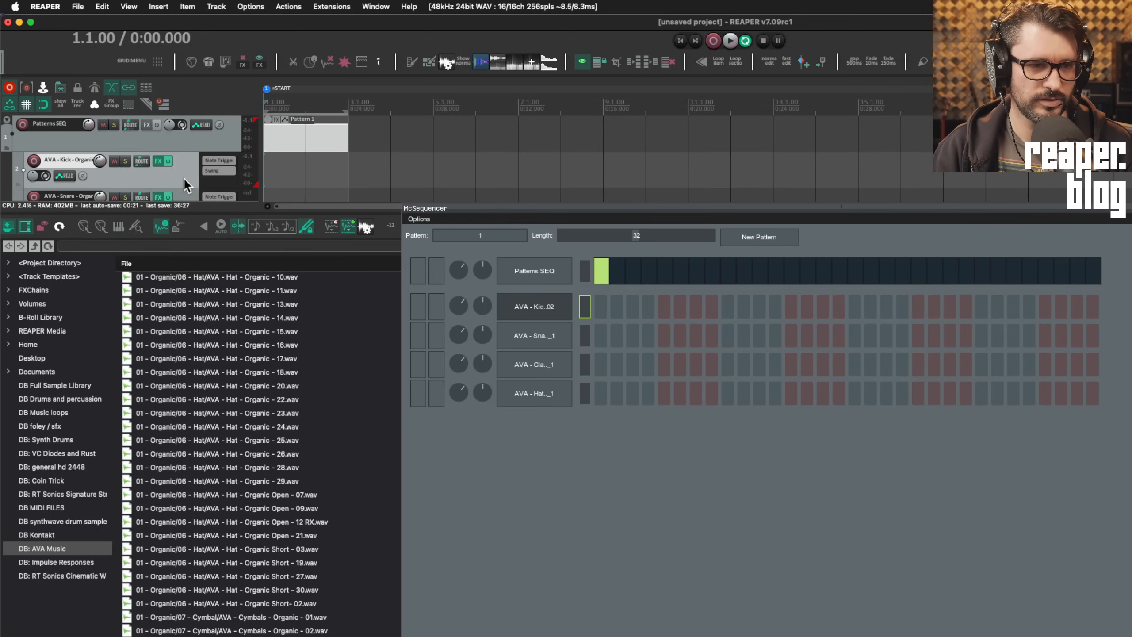
key(super+alt+x)
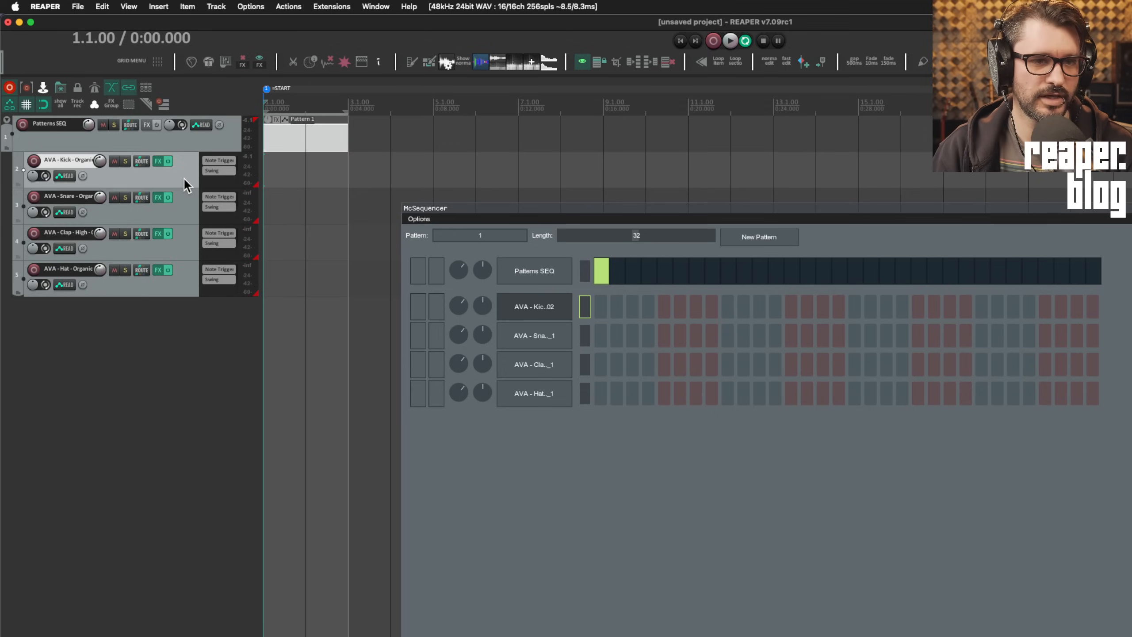
drag(490, 209, 248, 128)
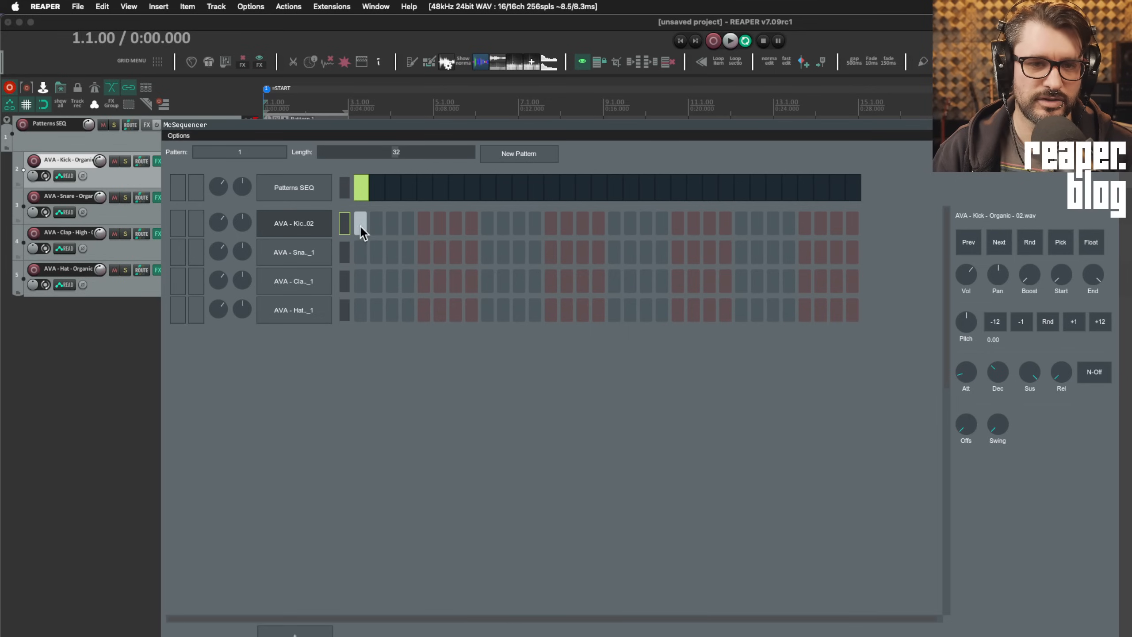
- Program the kick on every fourth step from step 1 and the snare on steps 5, 13, 21 and 29
click(360, 225)
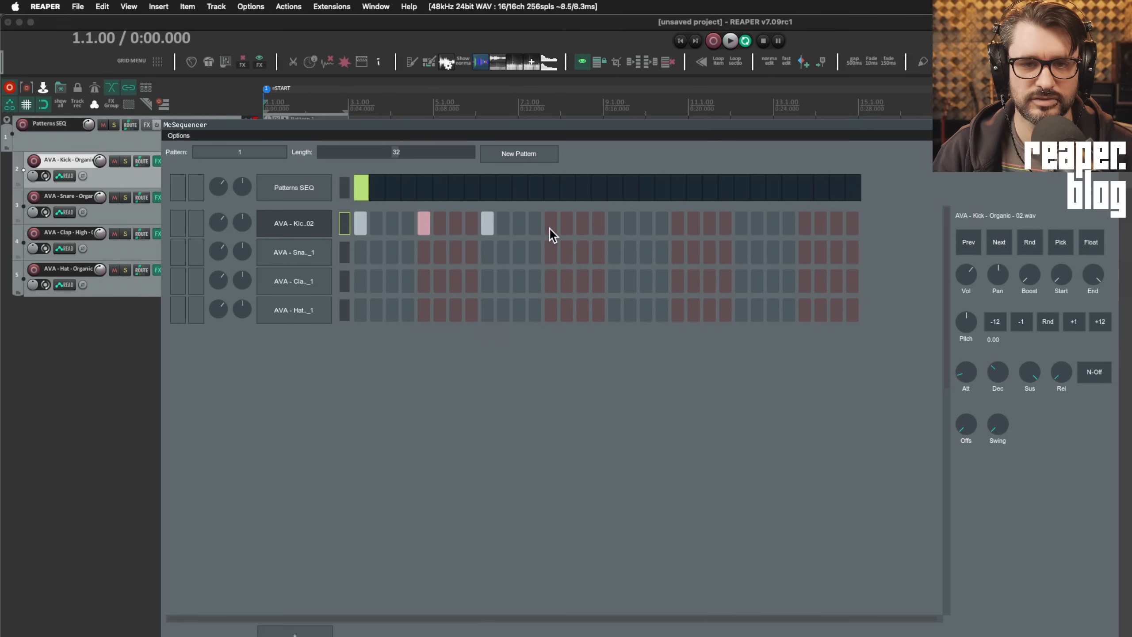
click(614, 228)
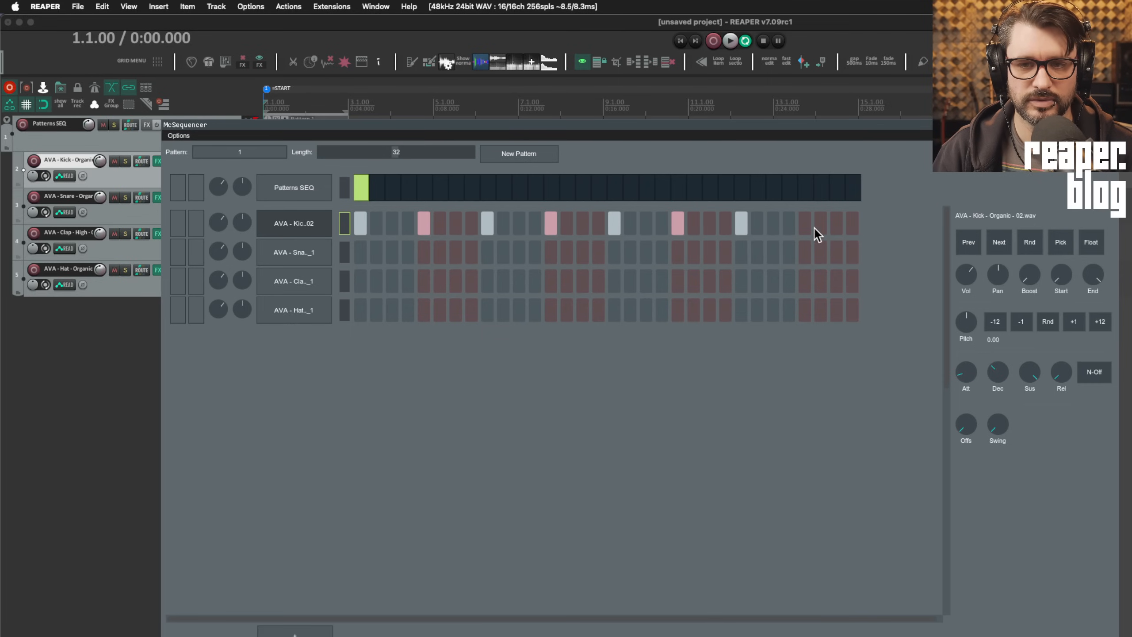
click(423, 254)
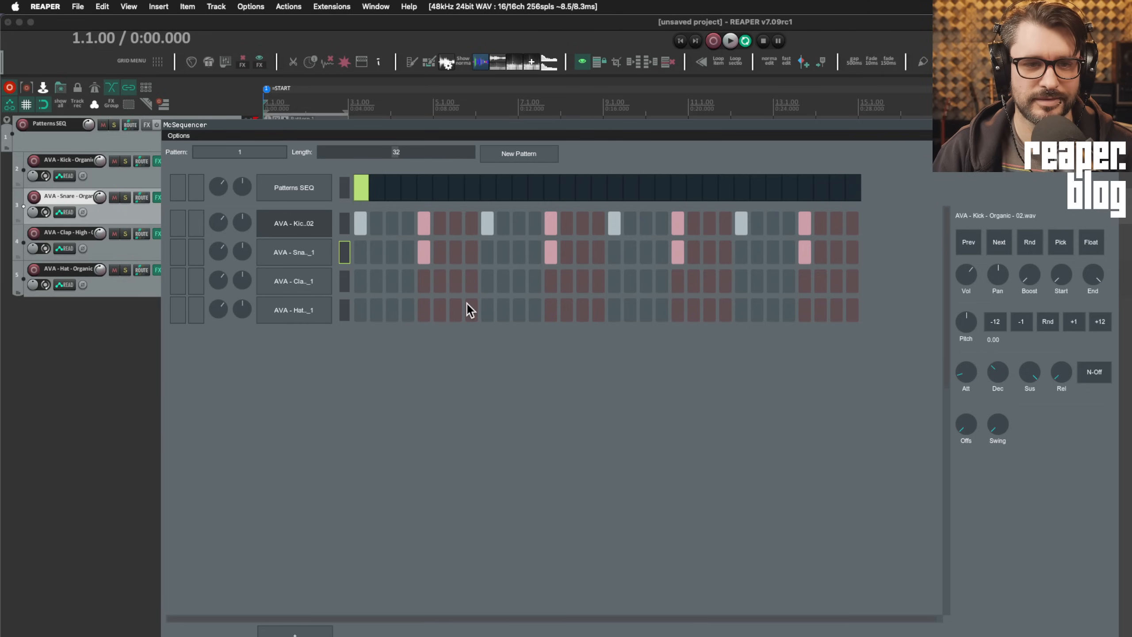
- Program the clap on steps 13 and 29 and fill the hat row on the three steps between consecutive kicks
click(554, 284)
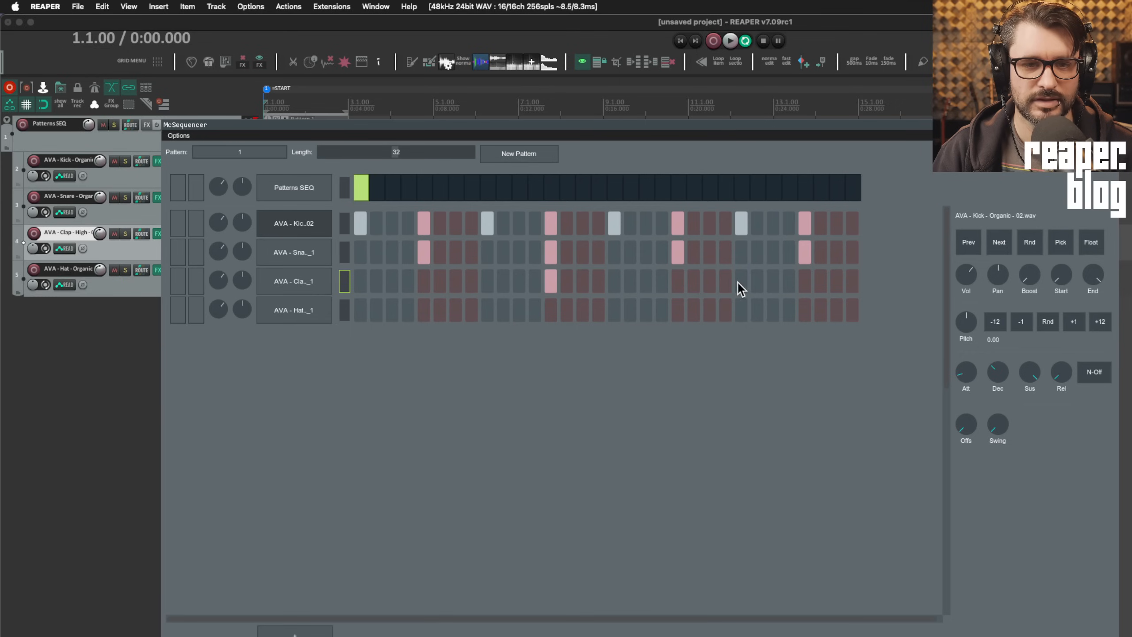
click(809, 285)
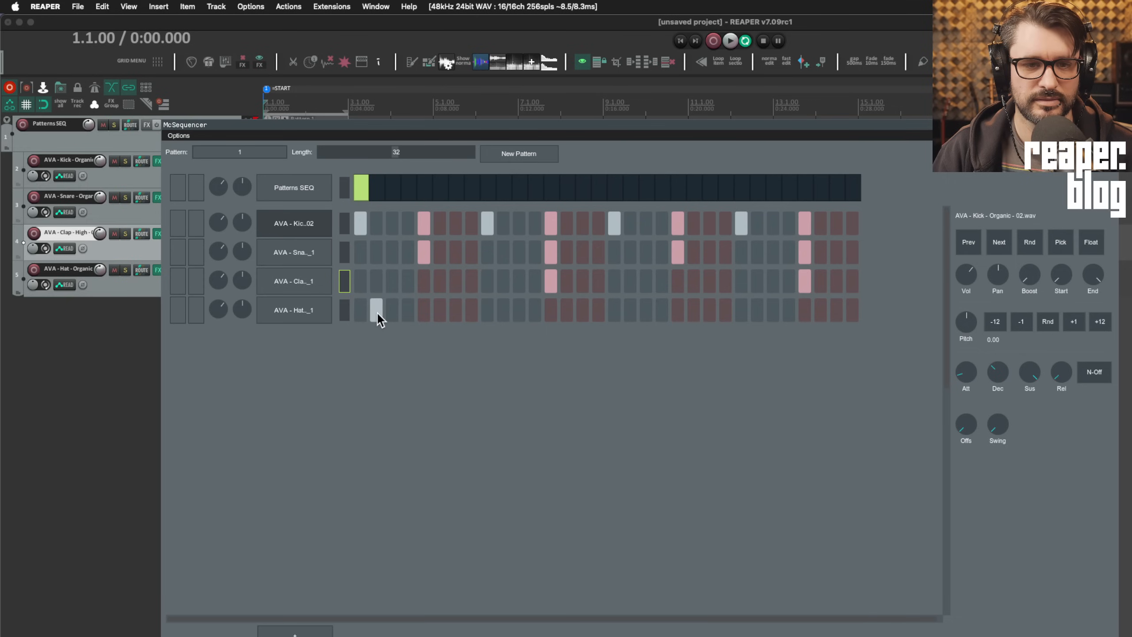
drag(377, 311, 410, 311)
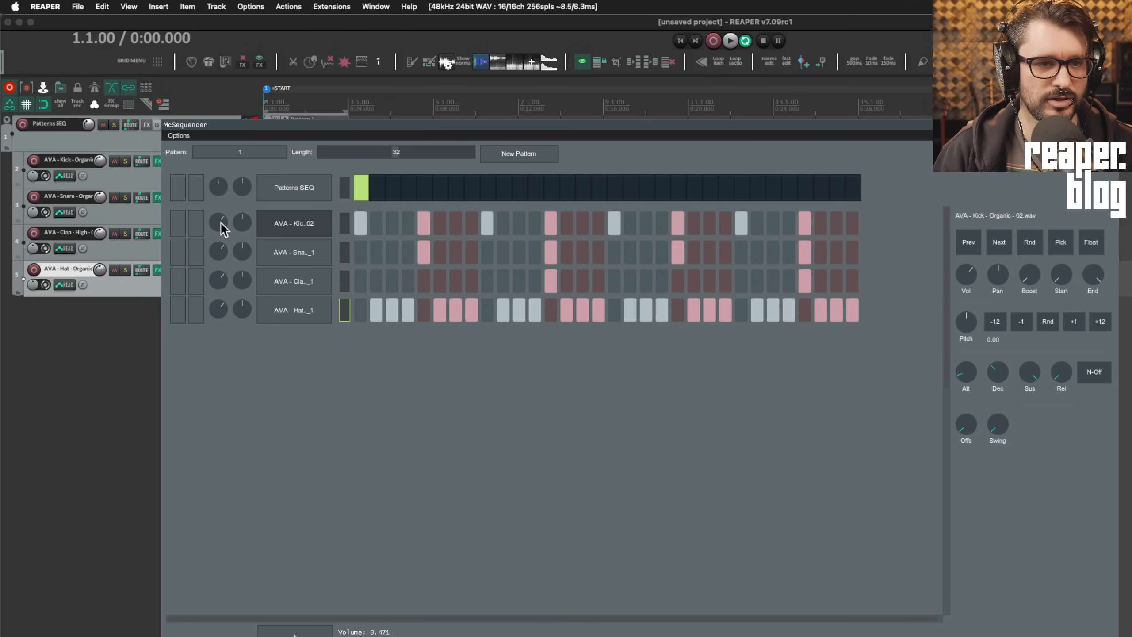
- Play back the programmed pattern briefly and set the project tempo to 78 BPM
key(space)
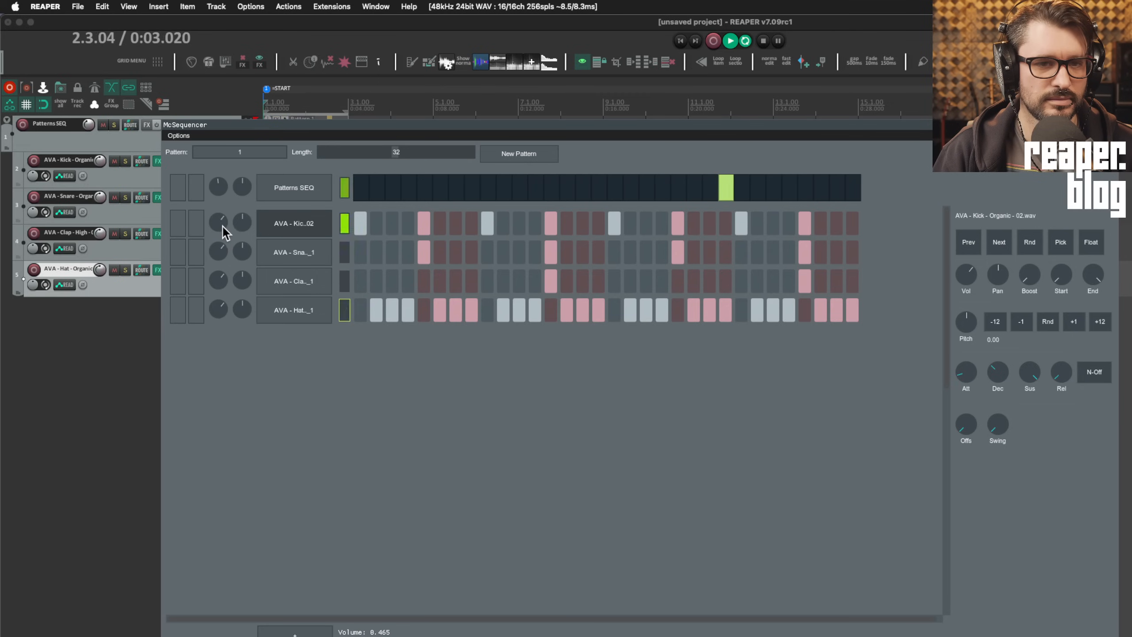
key(space)
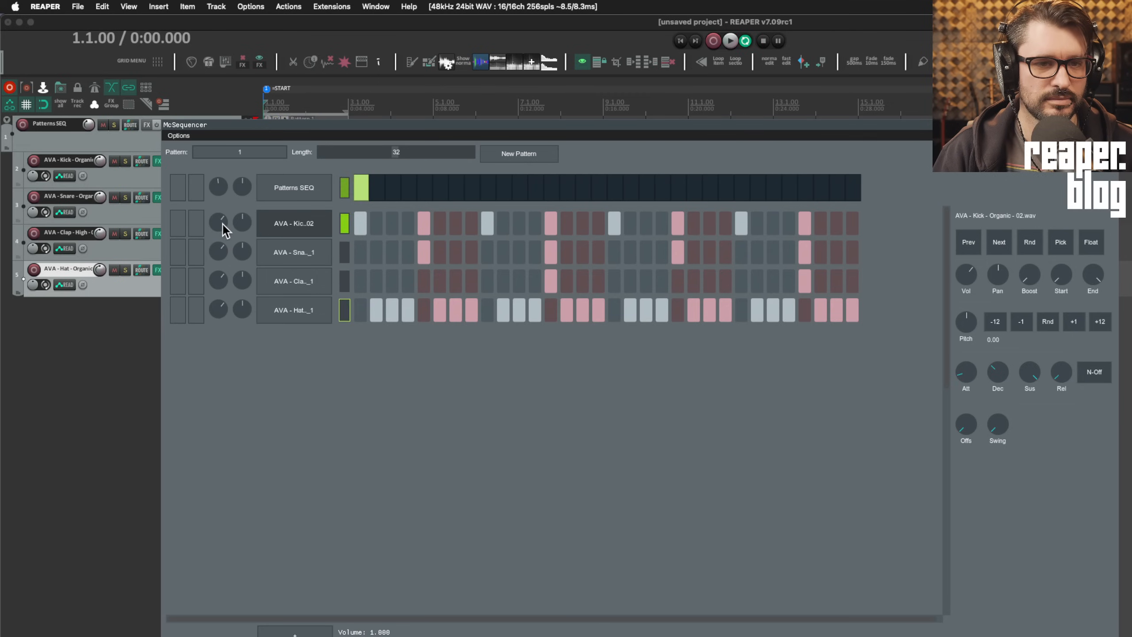
click(420, 38)
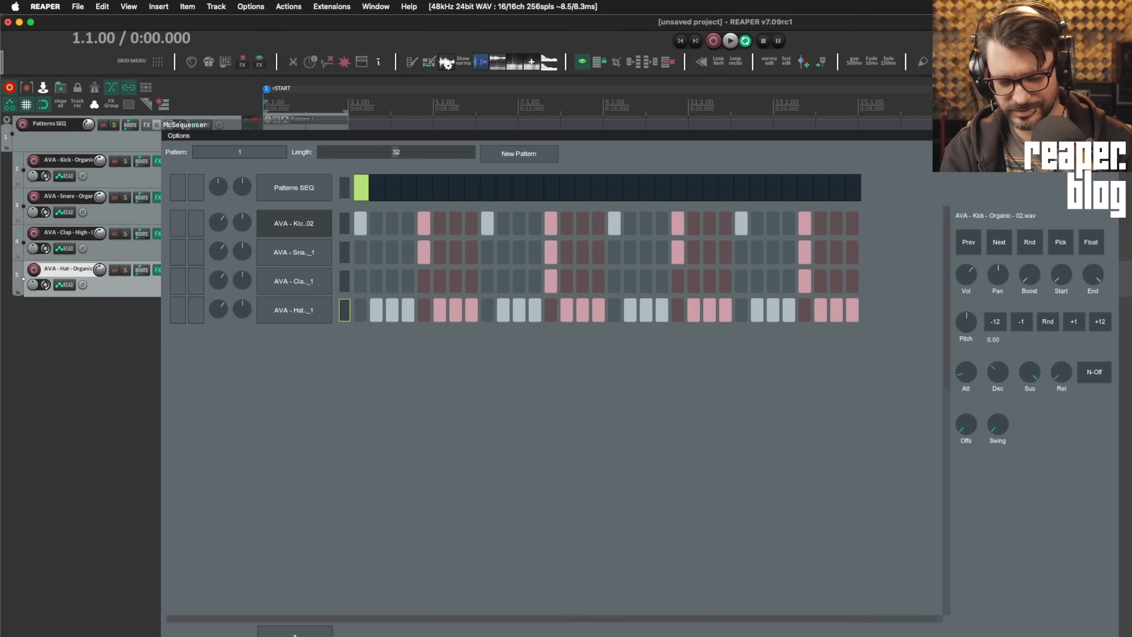
text(78)
key(Return)
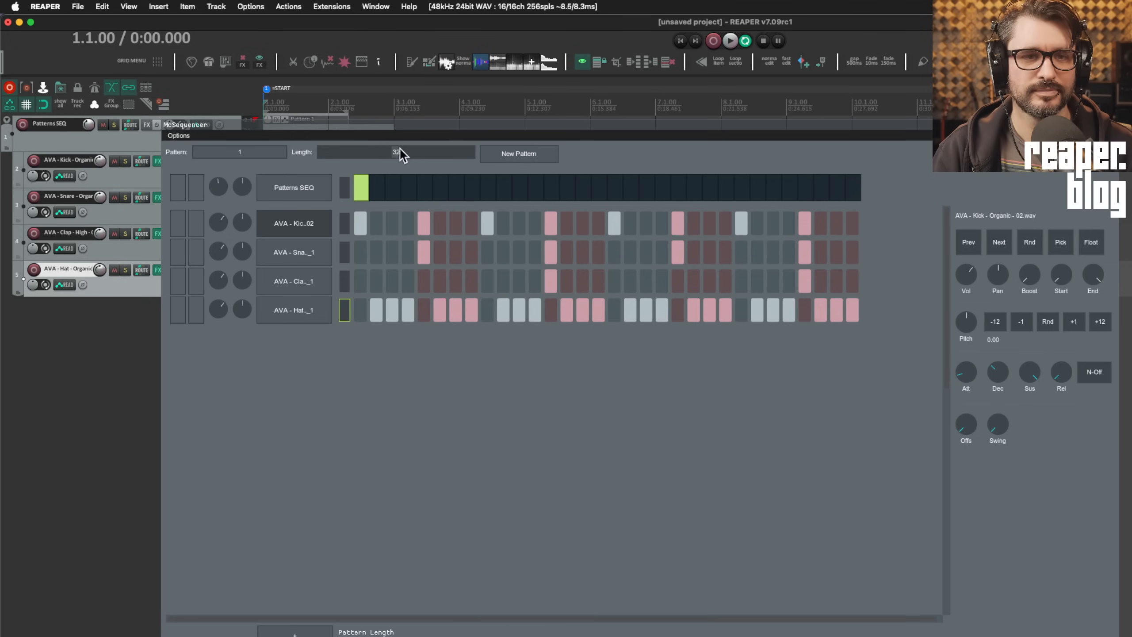
- Play back the beat at the new tempo with the hat channel selected and its sample controls in view
drag(353, 130, 423, 111)
click(339, 135)
key(space)
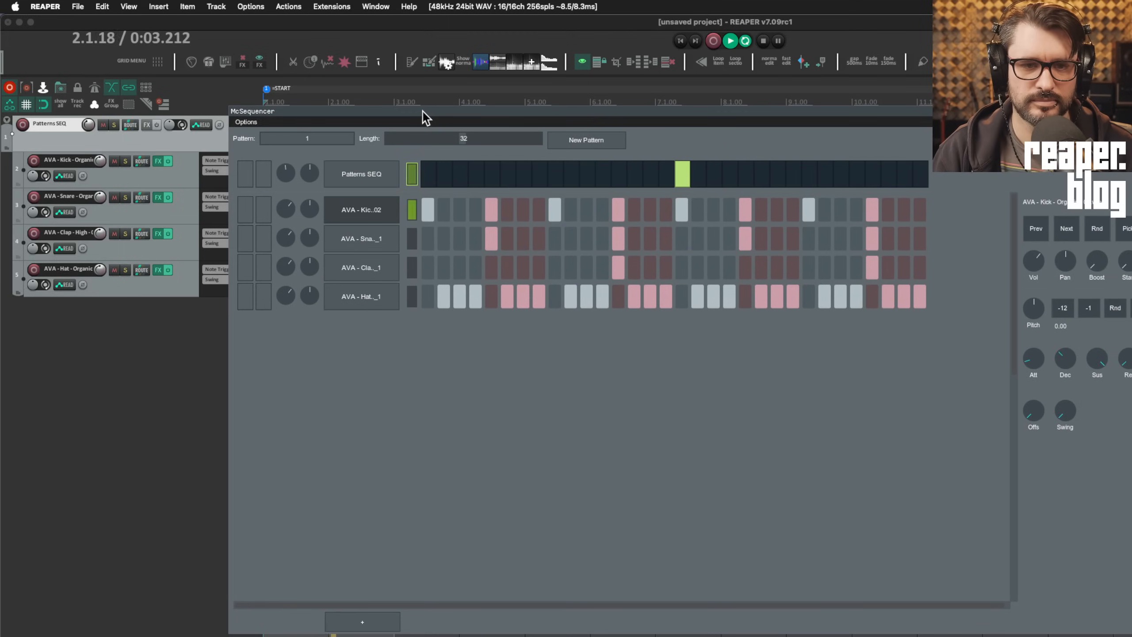
click(376, 300)
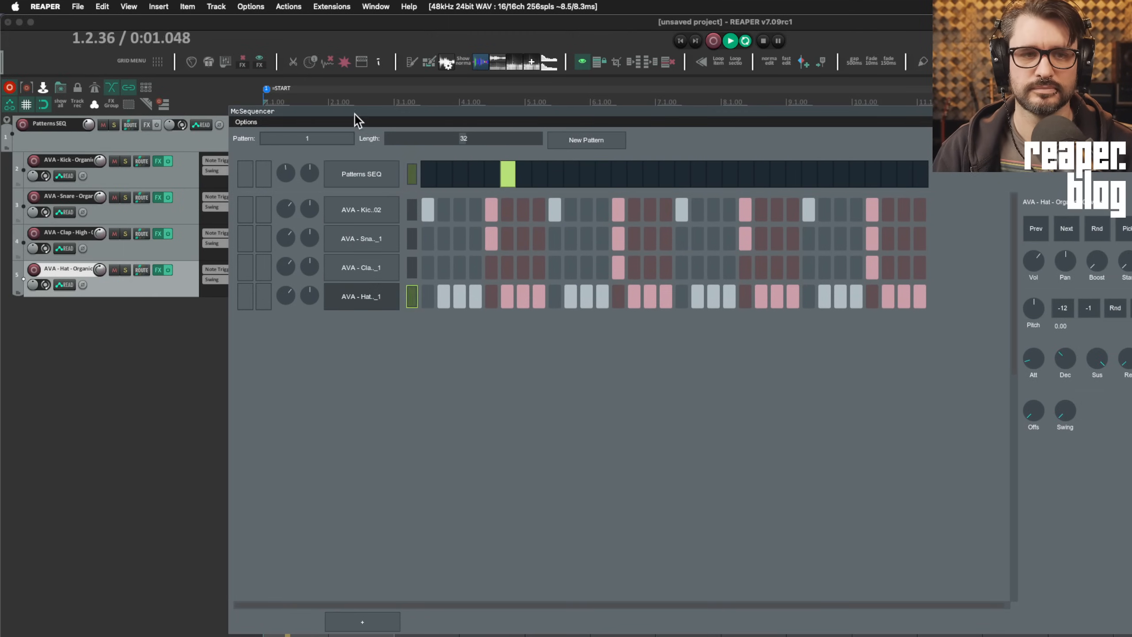
drag(367, 116, 217, 109)
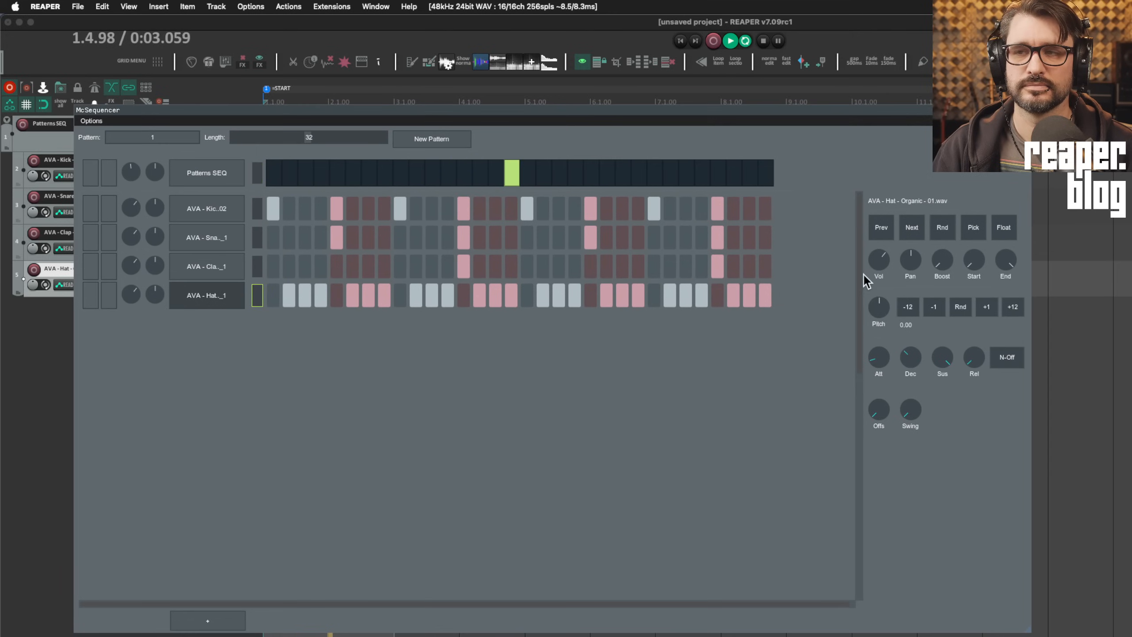
key(space)
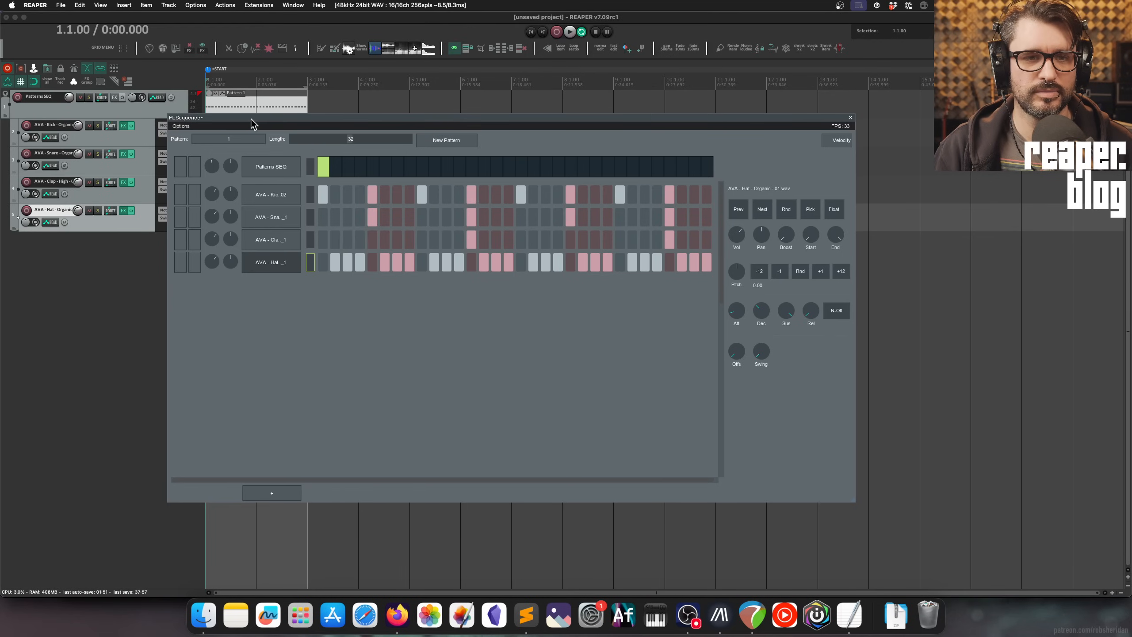
- Dock the McSequencer window in the docker below the tracks and toggle the docker's visibility
drag(249, 118, 426, 488)
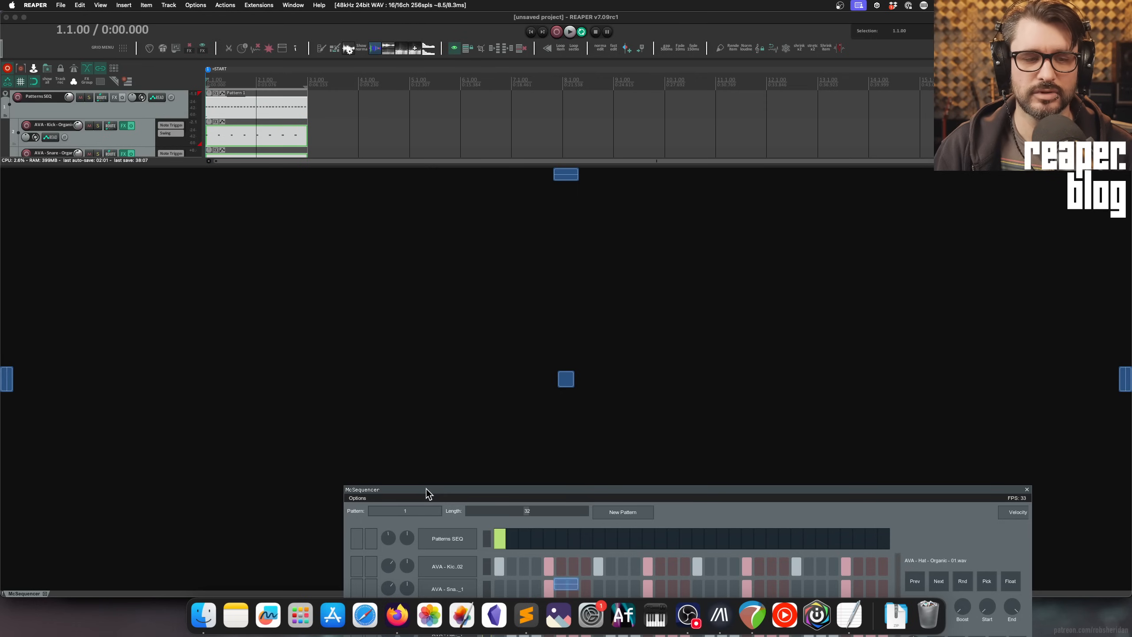
drag(427, 488, 570, 376)
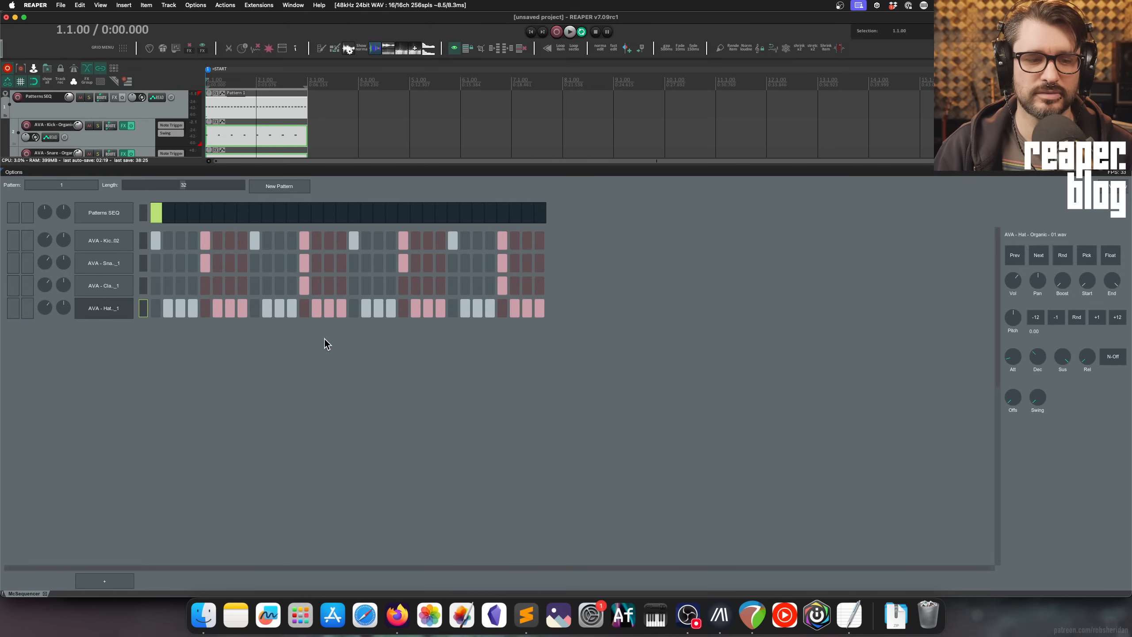
click(344, 131)
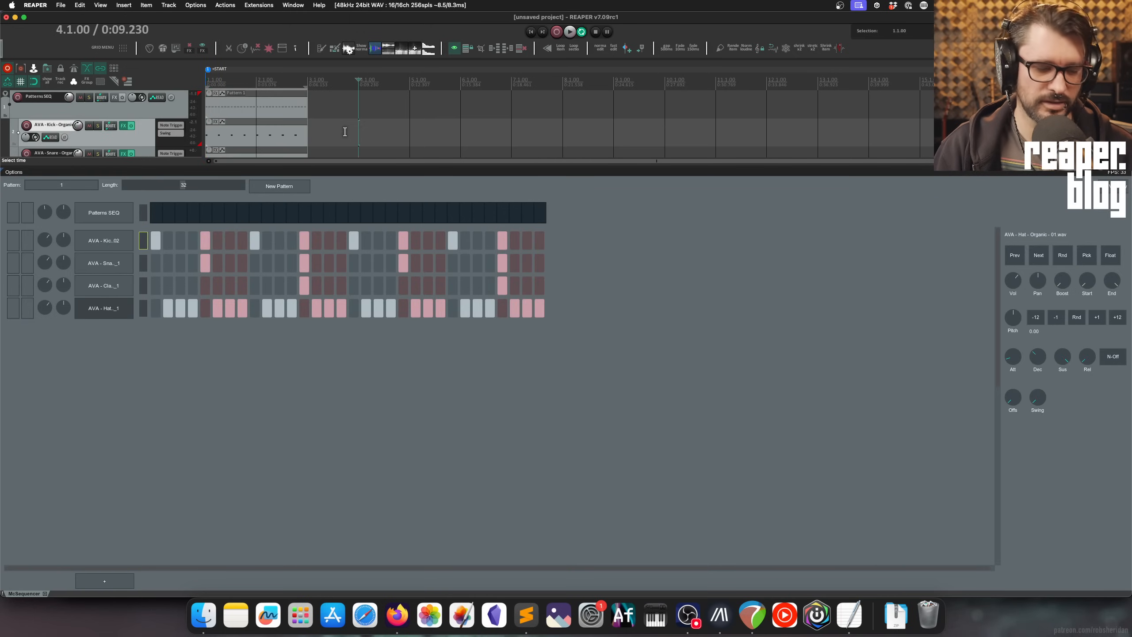
key(alt+d)
key(alt+d)
key(alt+d)
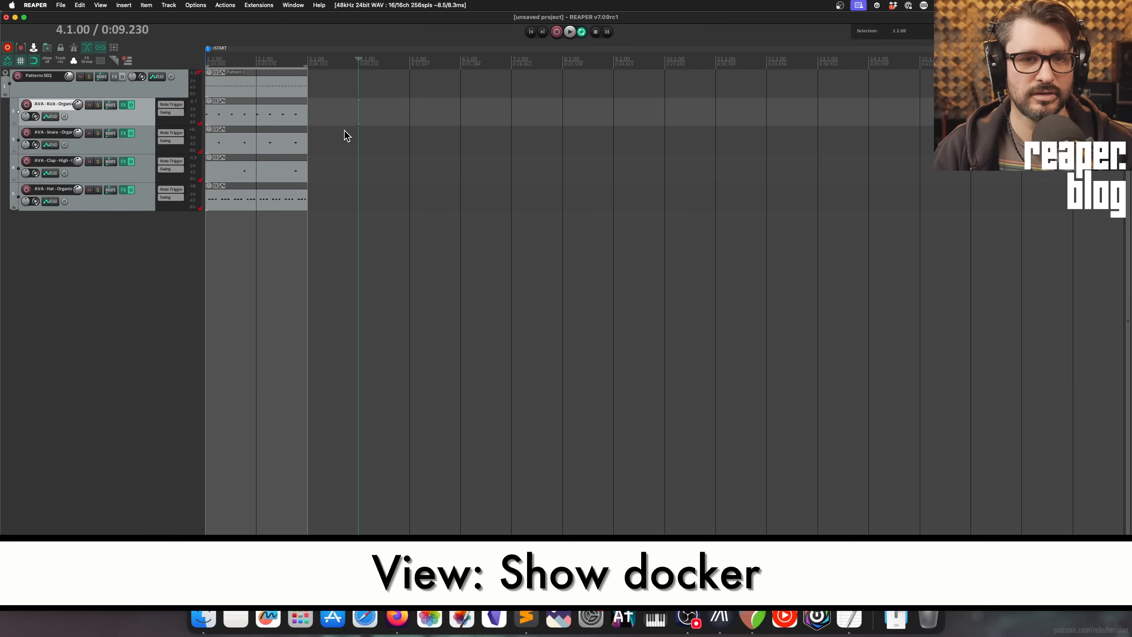
key(alt+d)
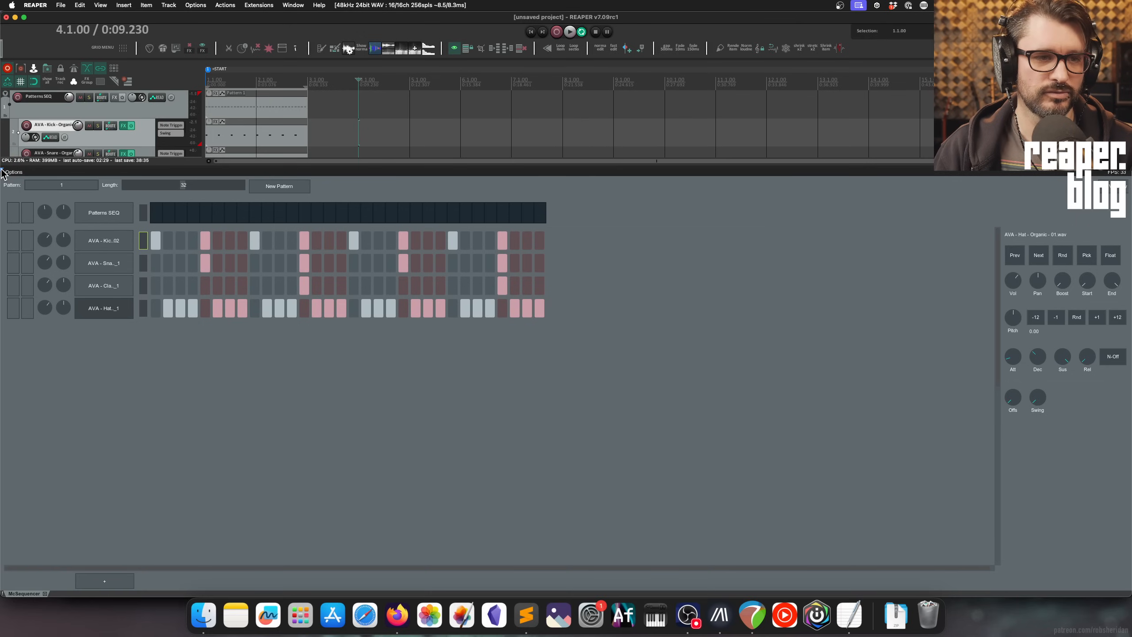
- Undock McSequencer, shrink its floating window and place it over the track and arrange area
drag(5, 173, 18, 188)
drag(102, 187, 125, 127)
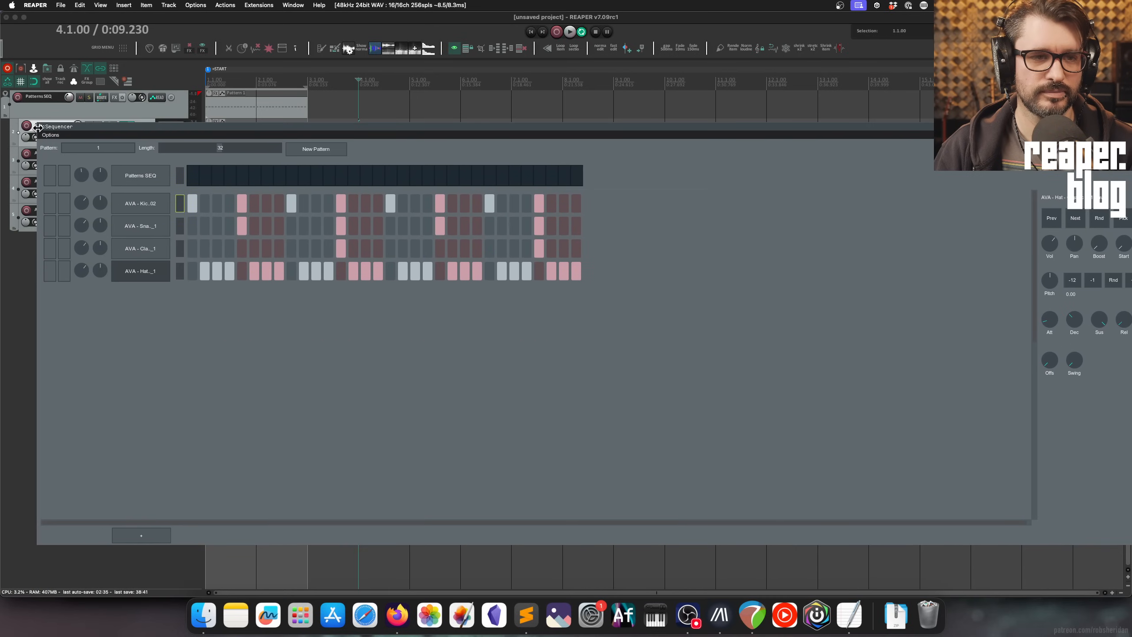
drag(38, 127, 351, 127)
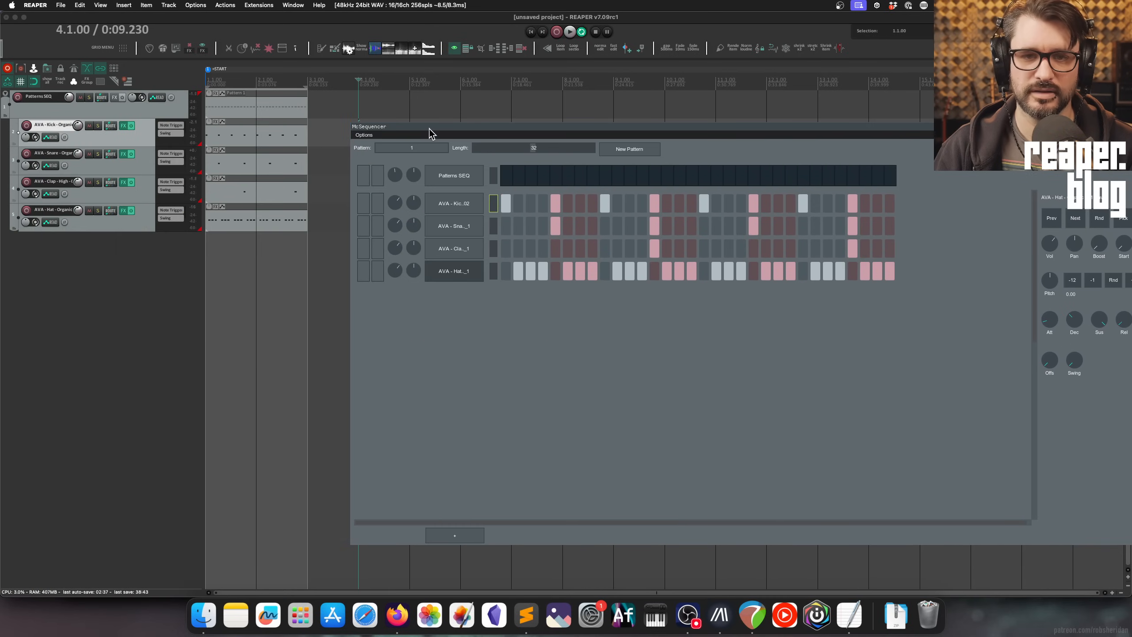
drag(429, 128, 404, 110)
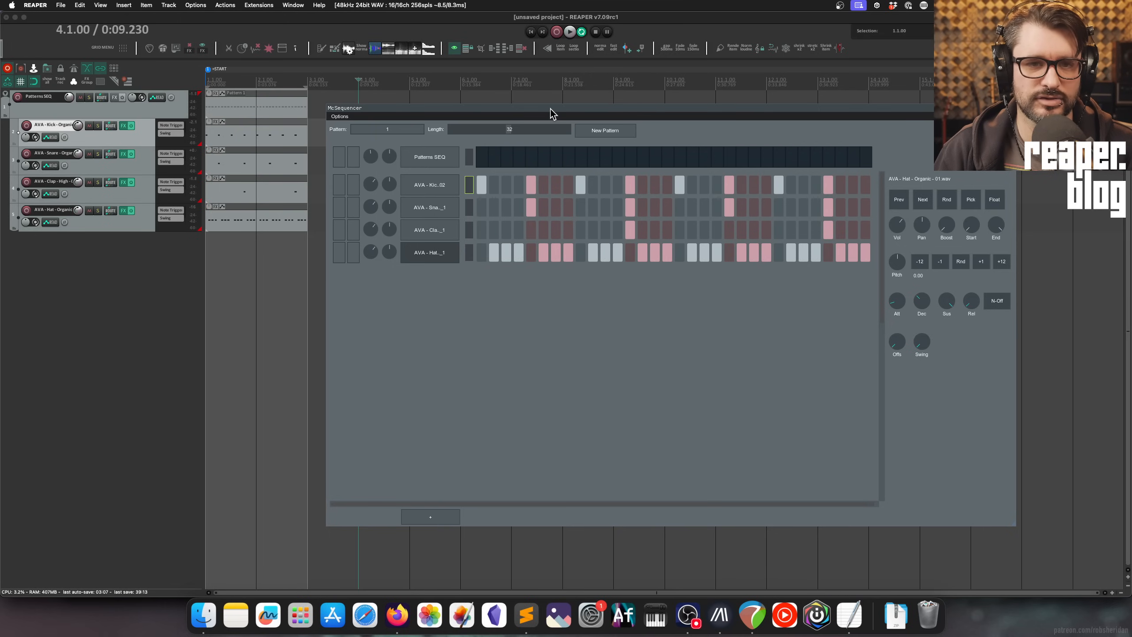
drag(553, 114, 258, 86)
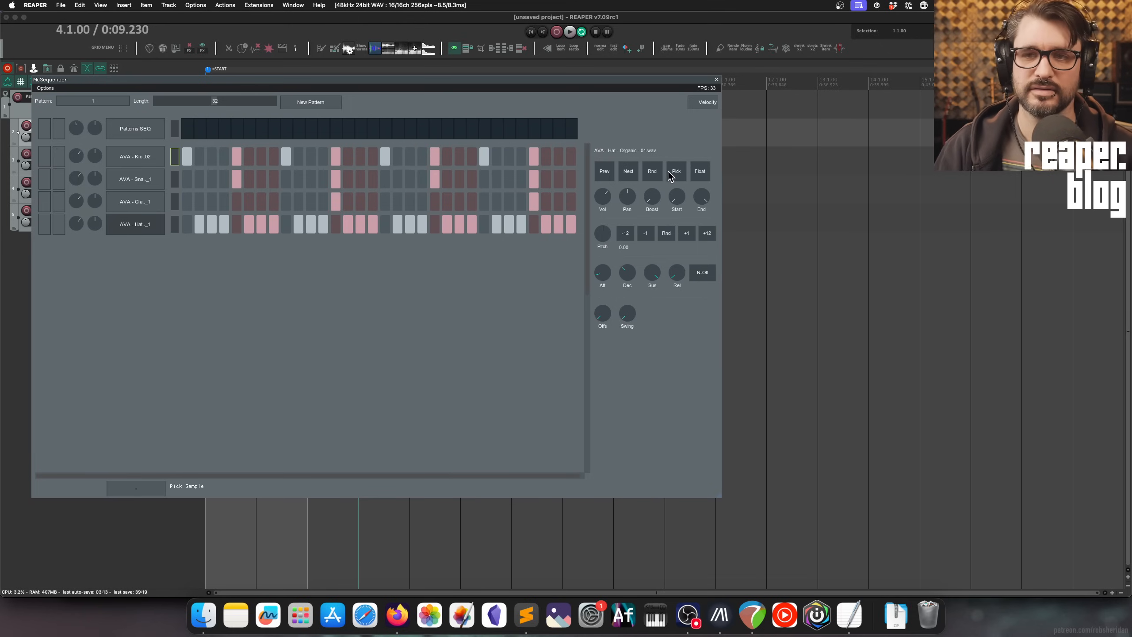
- Show the velocity sliders for the hat channel and draw slightly varied velocities across its steps
click(156, 226)
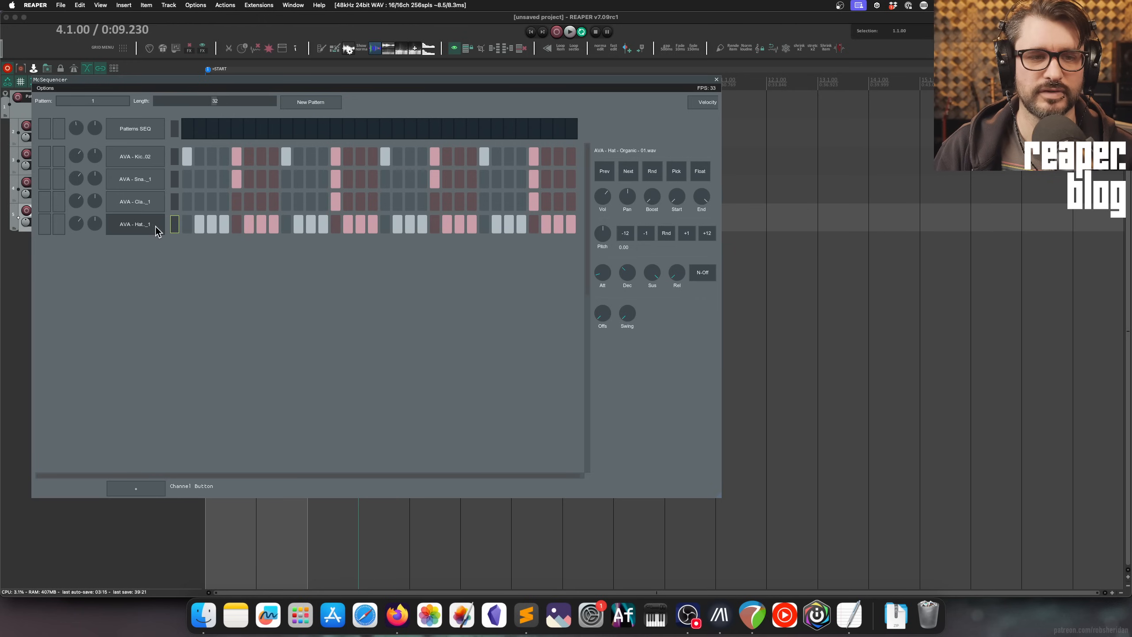
click(699, 105)
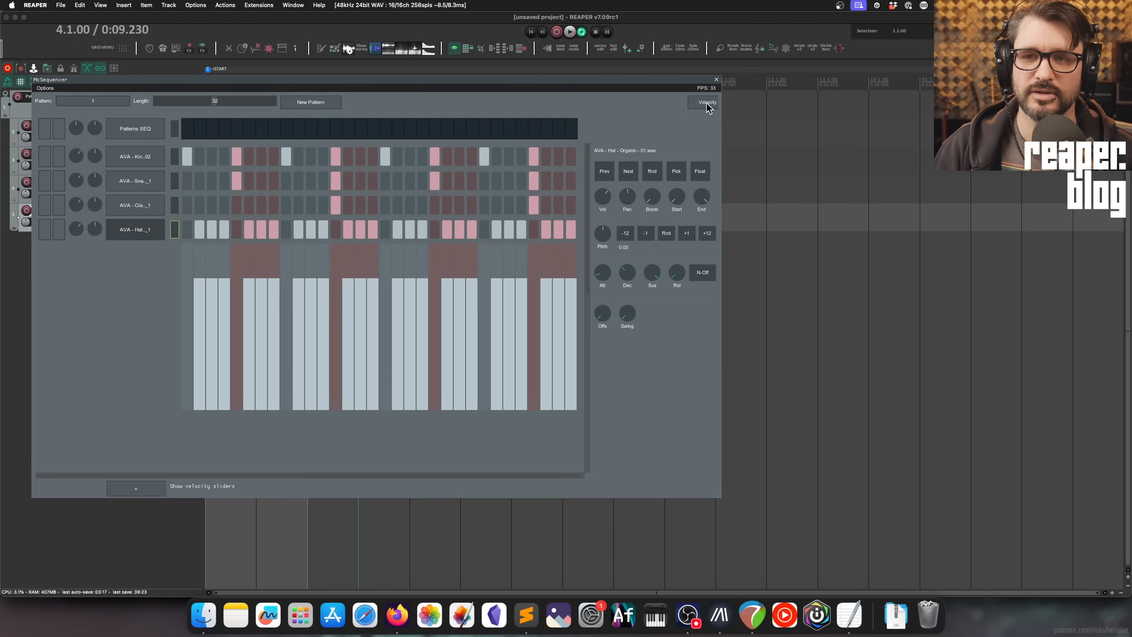
click(707, 104)
click(707, 103)
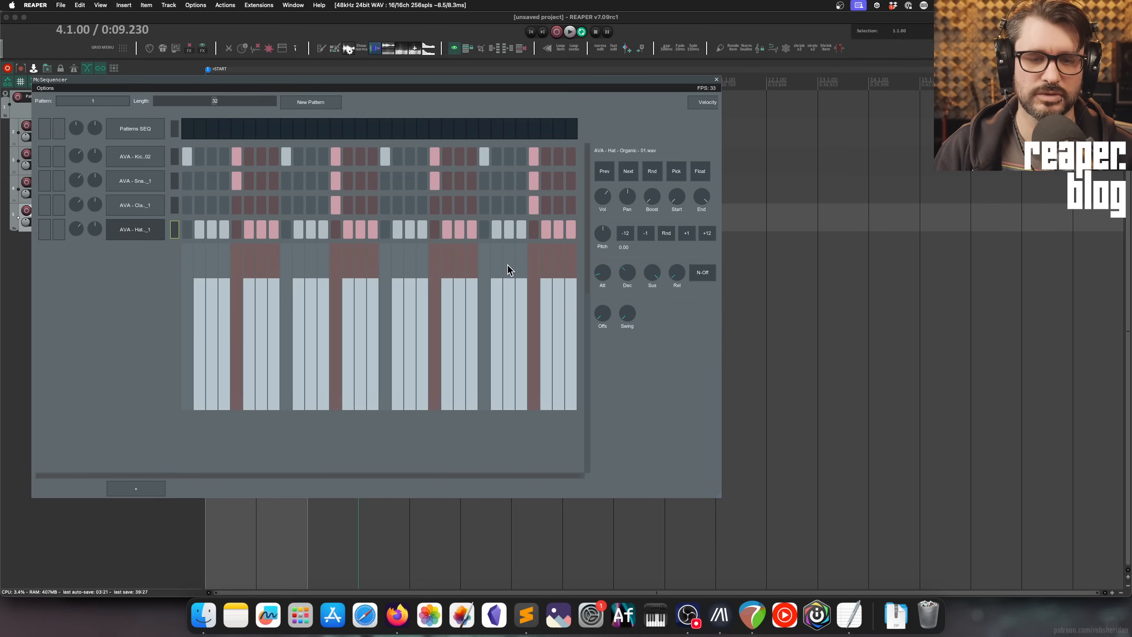
drag(198, 325, 382, 306)
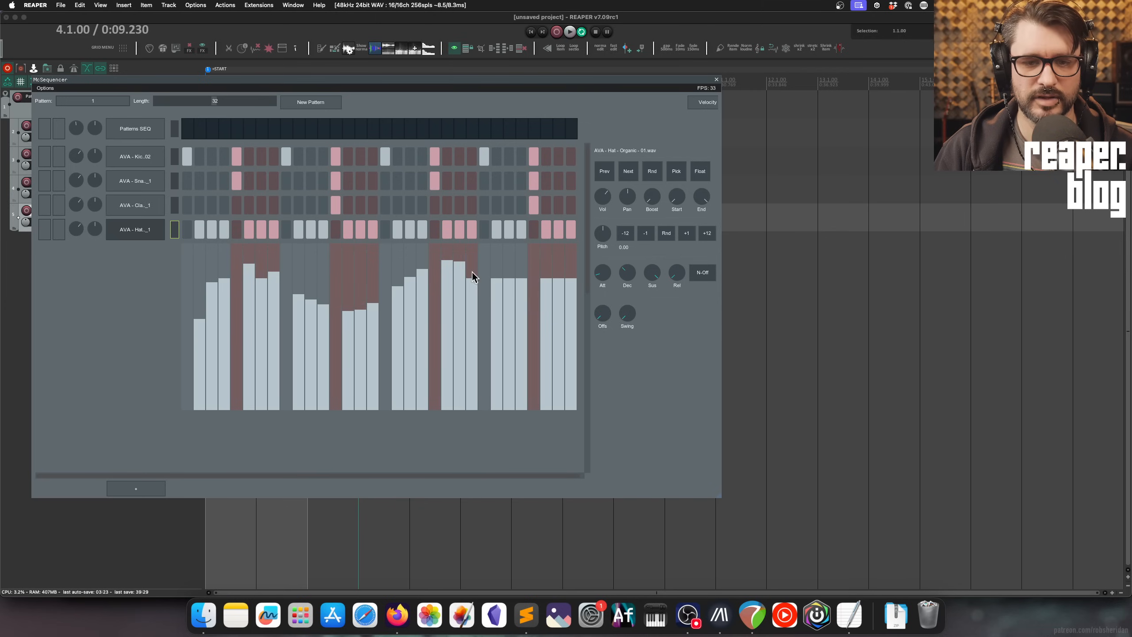
mouse_move(573, 276)
mouse_down()
mouse_move(576, 254)
mouse_move(258, 305)
mouse_move(184, 303)
mouse_move(218, 255)
mouse_move(164, 308)
mouse_move(159, 260)
mouse_move(158, 270)
mouse_move(528, 283)
mouse_up()
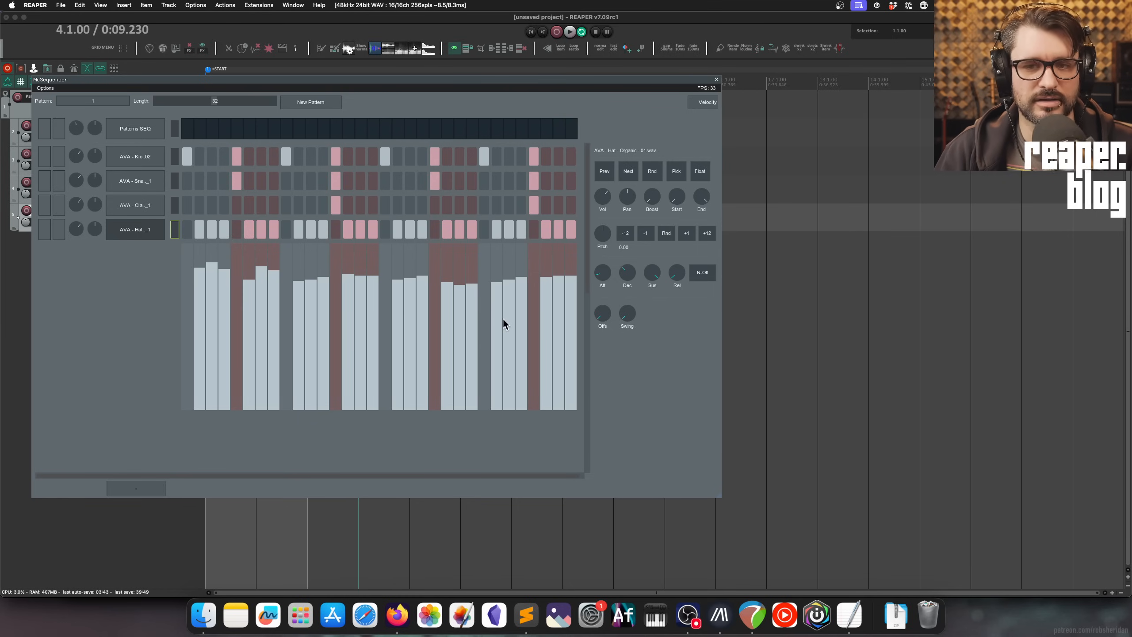
- Open the hat channel's ReaSamplOmatic5000 sampler in a floating window and move it over the sequencer
click(703, 173)
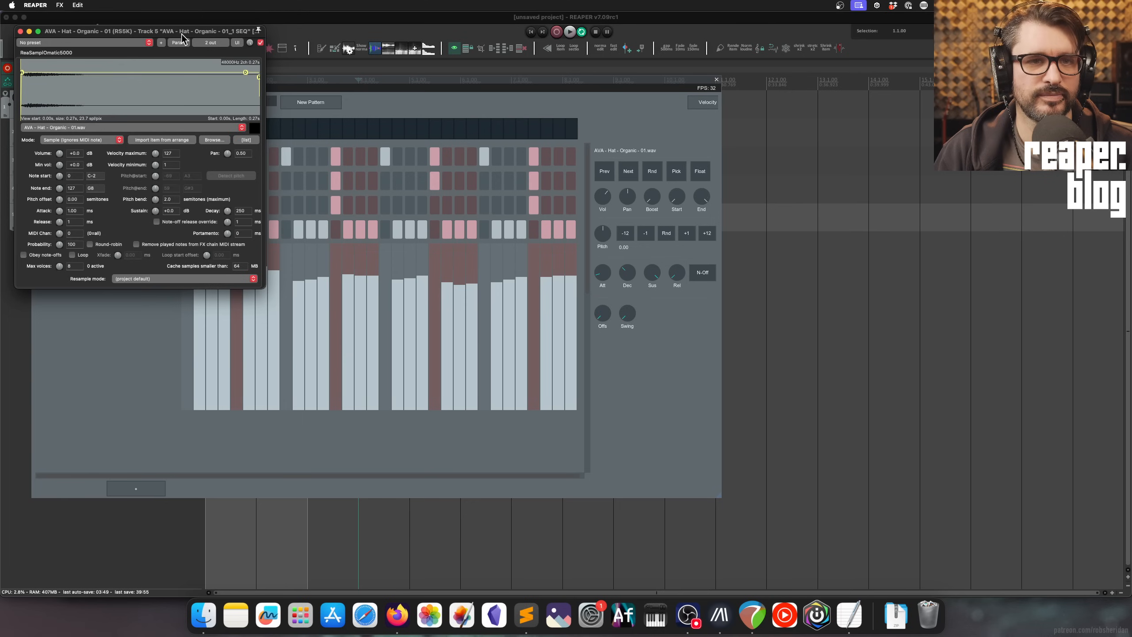
drag(185, 49, 294, 55)
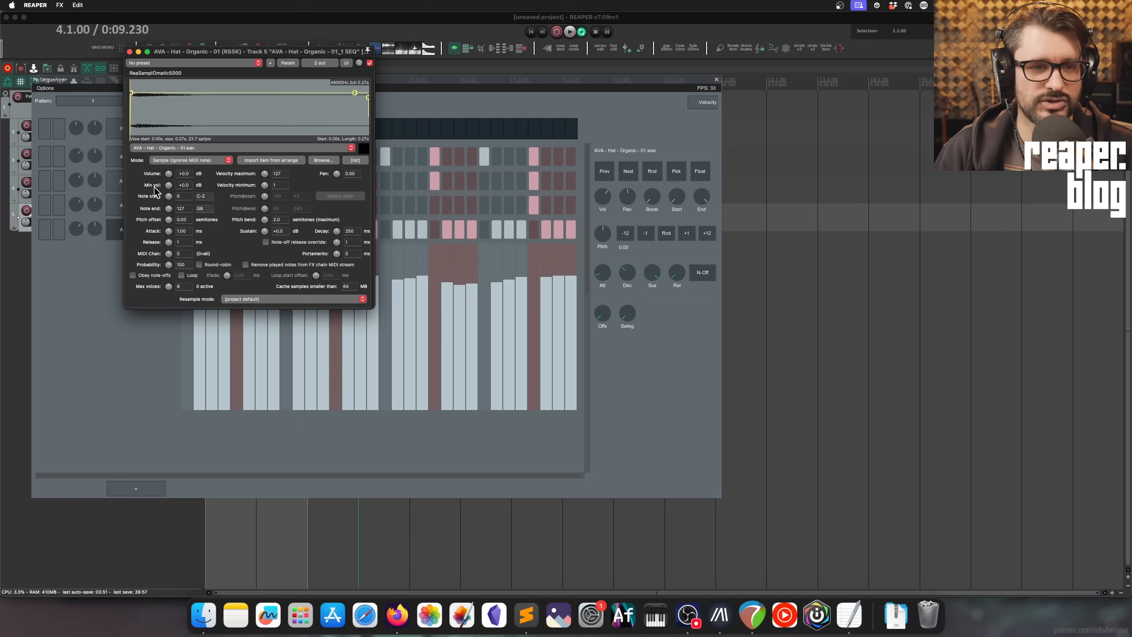
- Set the hat sampler's minimum volume to -36 dB and close its floating window
click(185, 185)
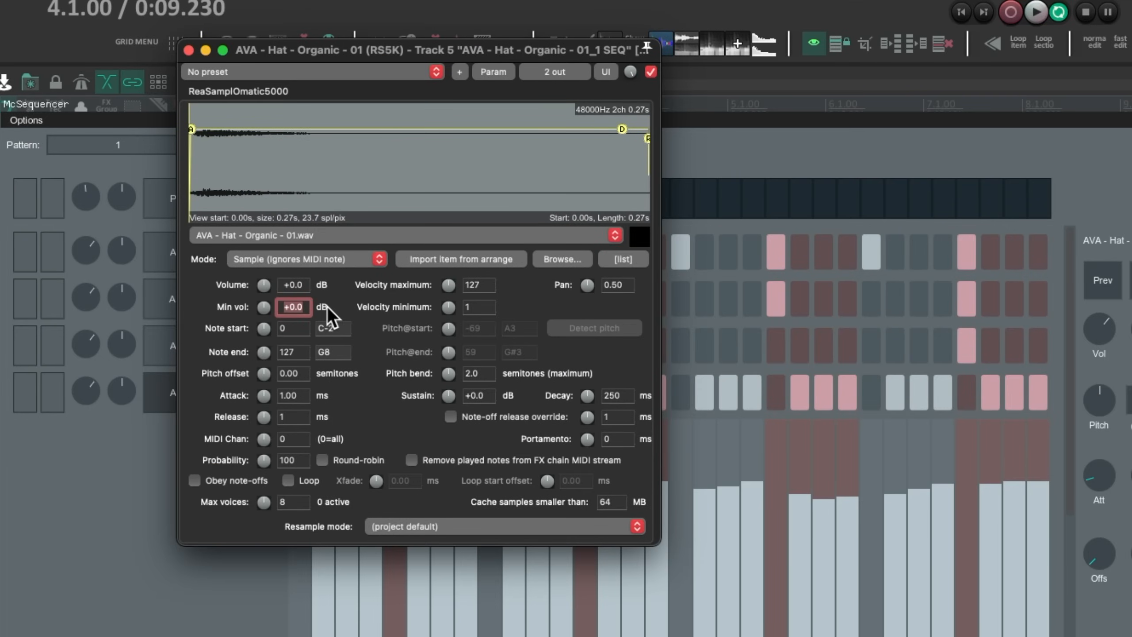
text(-36)
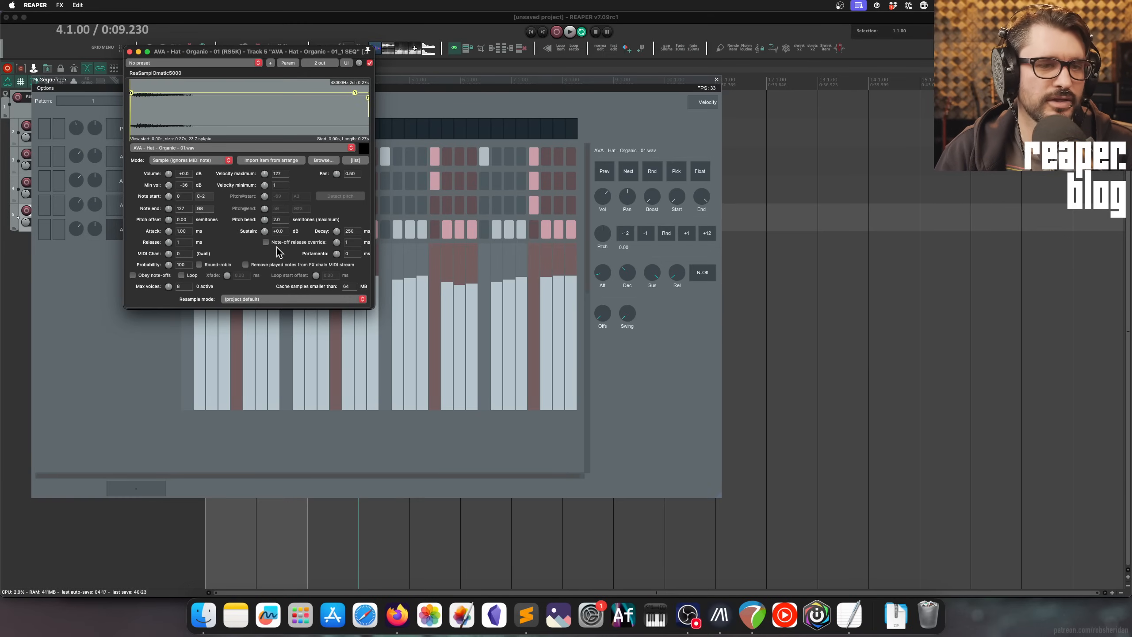
click(129, 52)
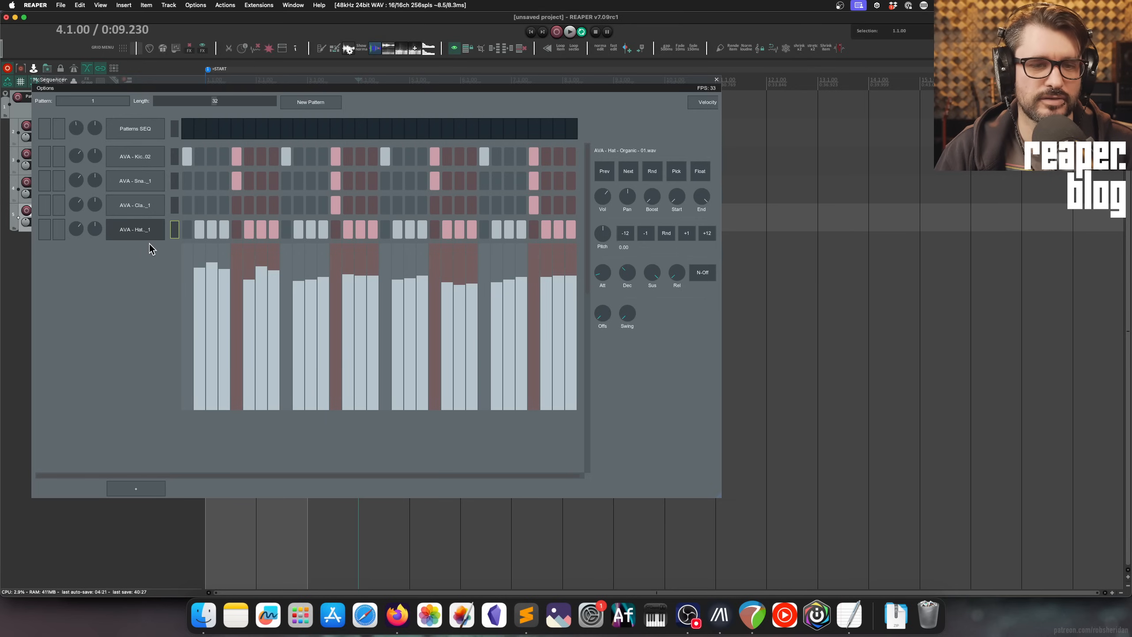
- Solo the hat channel and, during playback, draw varied velocities followed by a ramp rising from near minimum to maximum
click(58, 229)
key(space)
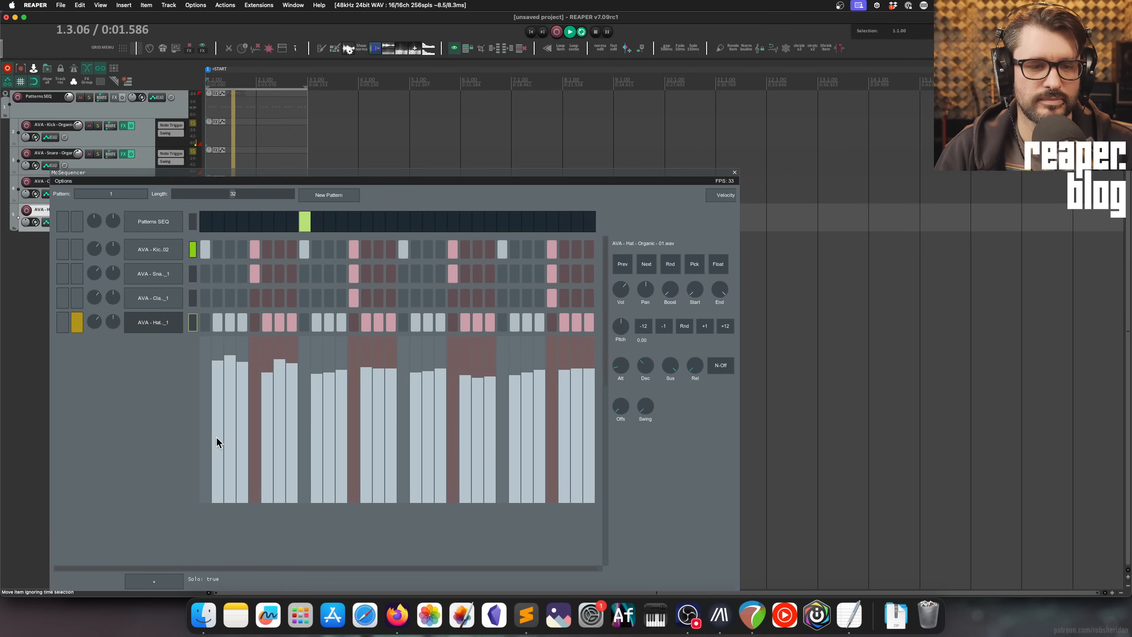
drag(217, 467, 230, 469)
drag(286, 436, 596, 423)
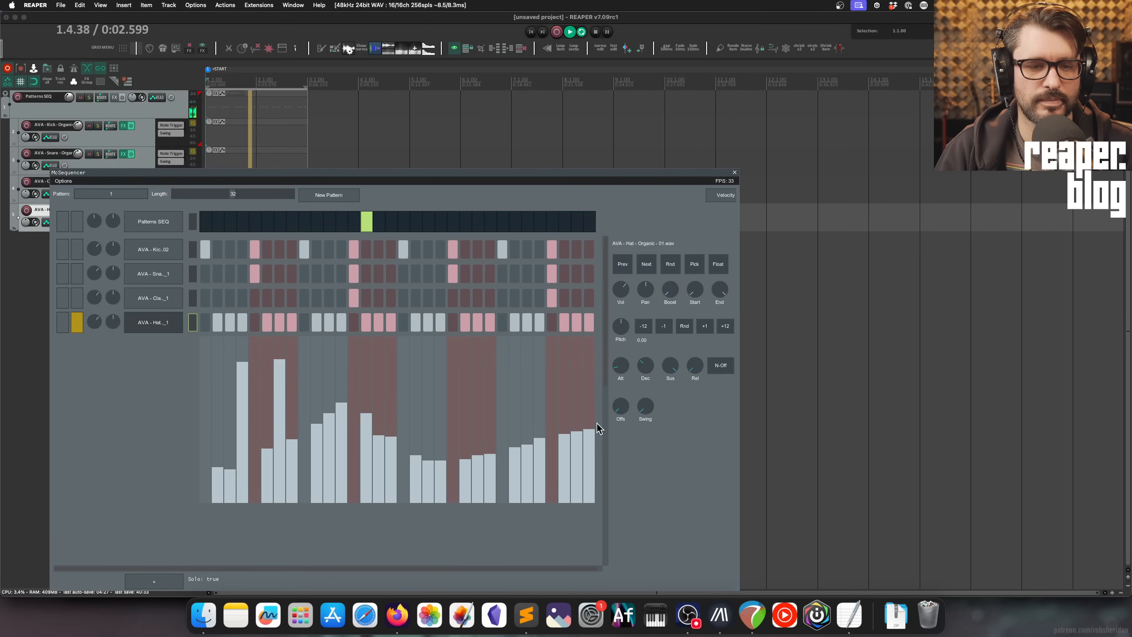
mouse_move(222, 495)
mouse_down()
mouse_move(523, 411)
mouse_move(593, 379)
mouse_move(598, 338)
mouse_up()
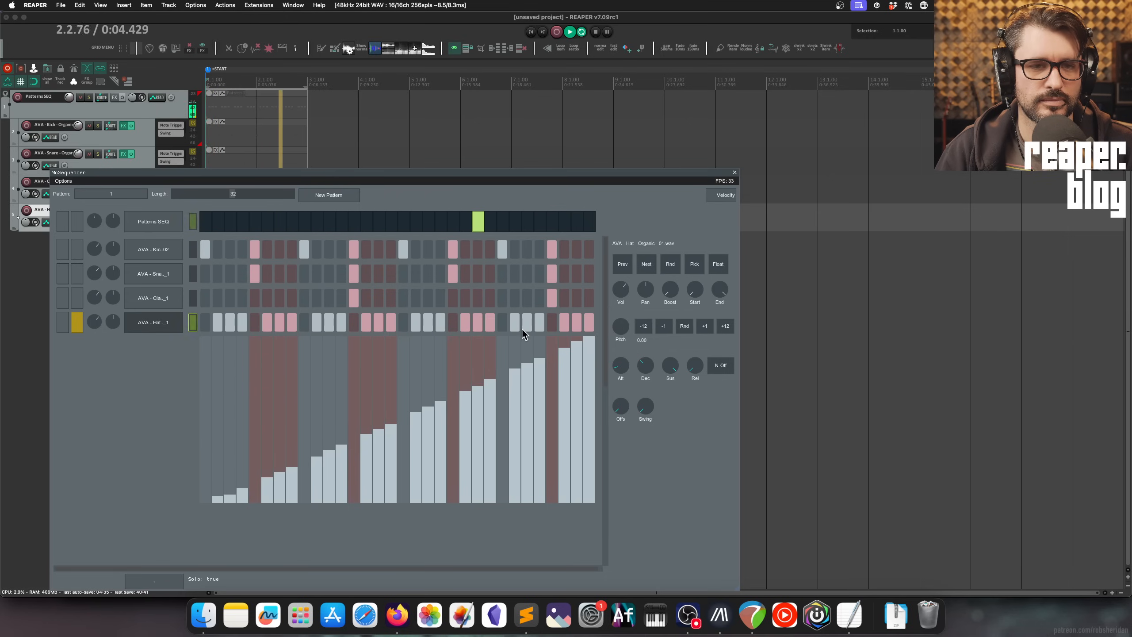
key(space)
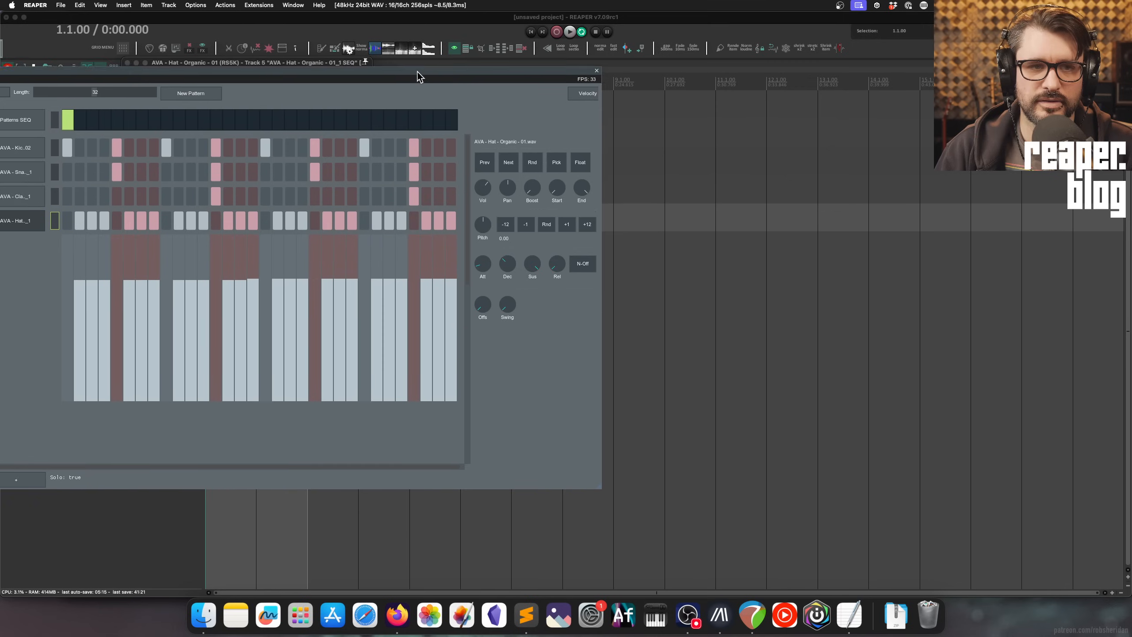
- Reposition the McSequencer window to uncover the hat's ReaSamplOmatic5000 window and bring that sampler to the front
drag(418, 72, 391, 64)
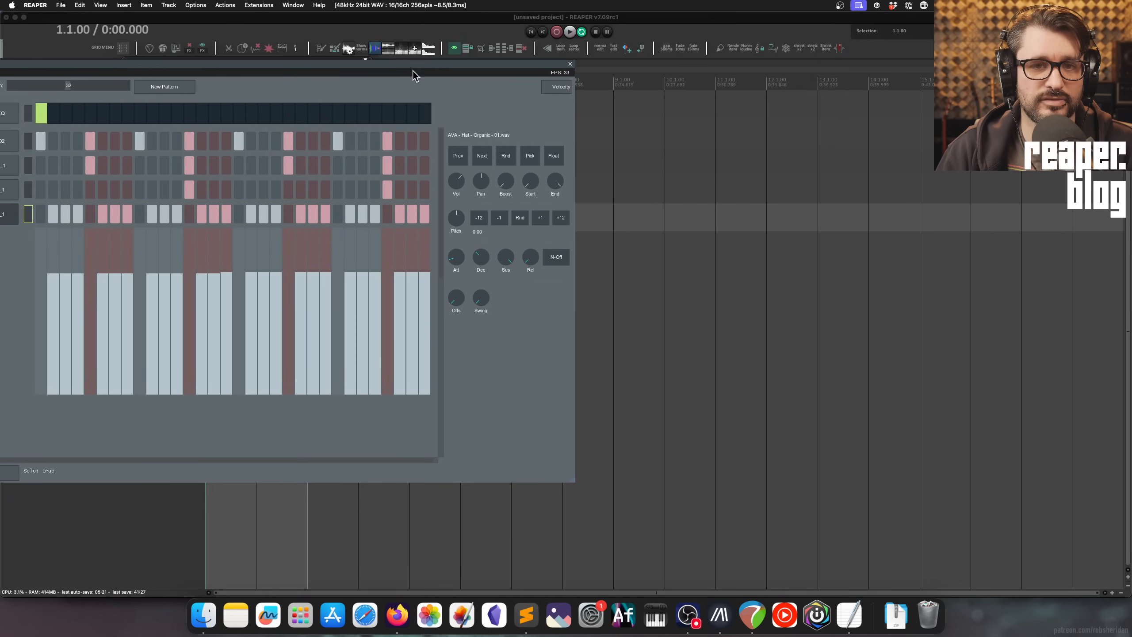
drag(338, 63, 336, 105)
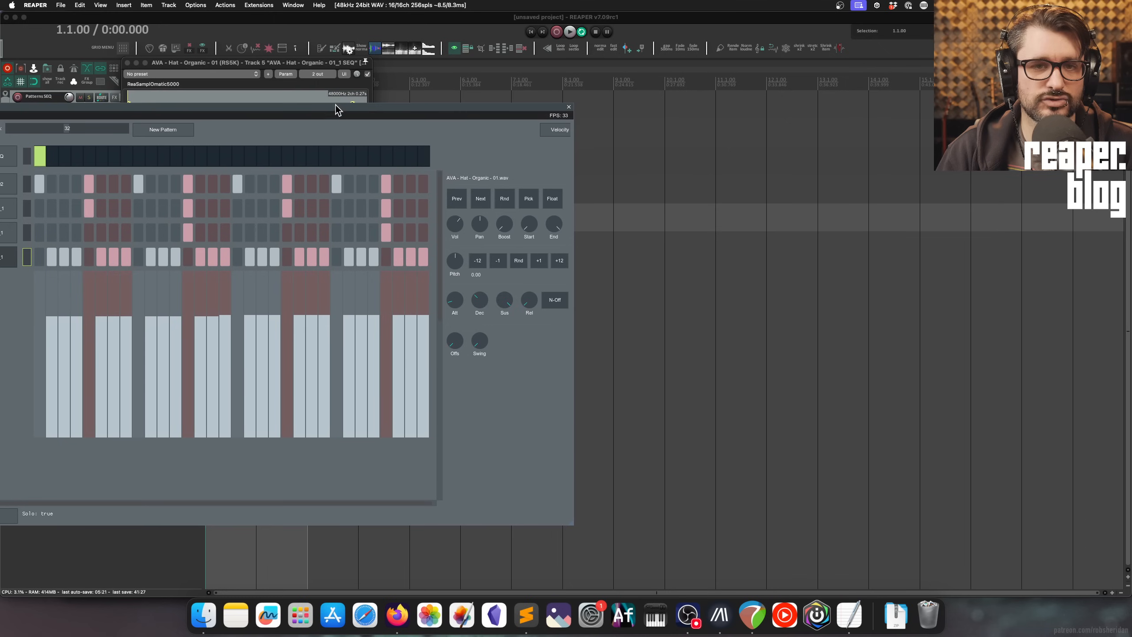
click(315, 62)
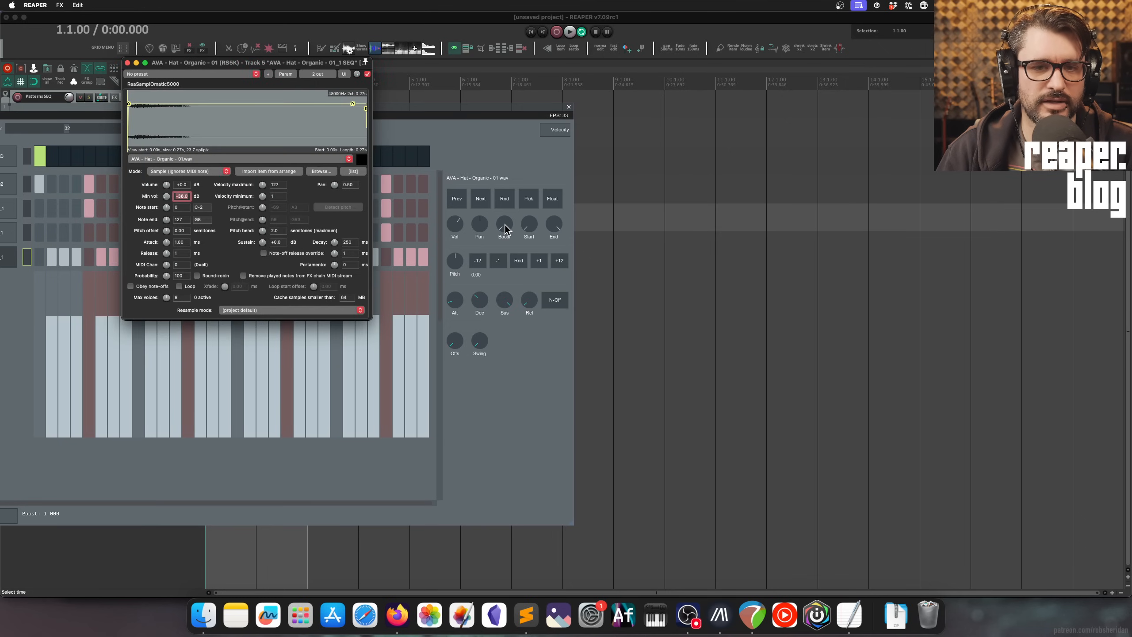
- Try the hat sample's Boost at +4.8 dB and return it to 0, then shorten the sample end and restore it
drag(505, 229, 504, 222)
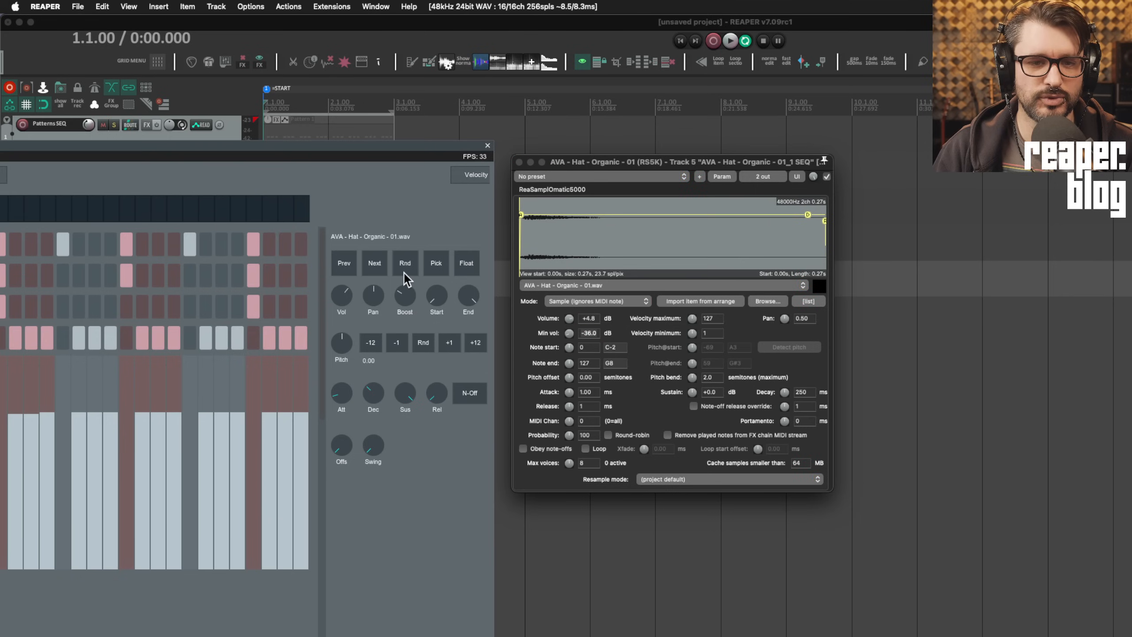
drag(405, 273, 407, 384)
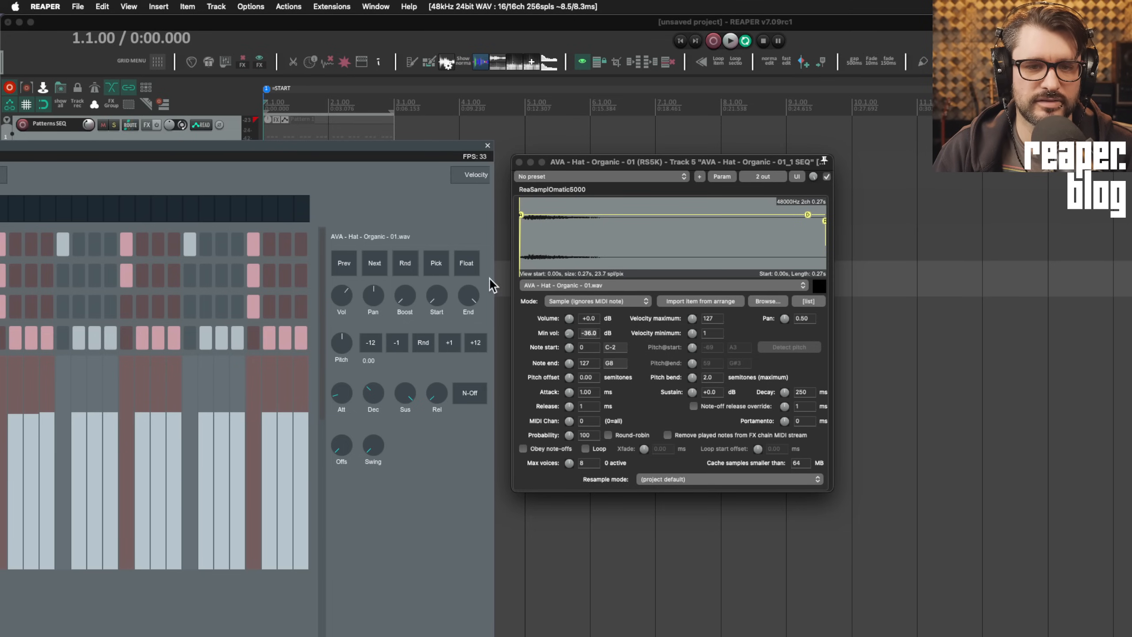
drag(476, 314, 494, 406)
drag(496, 421, 499, 254)
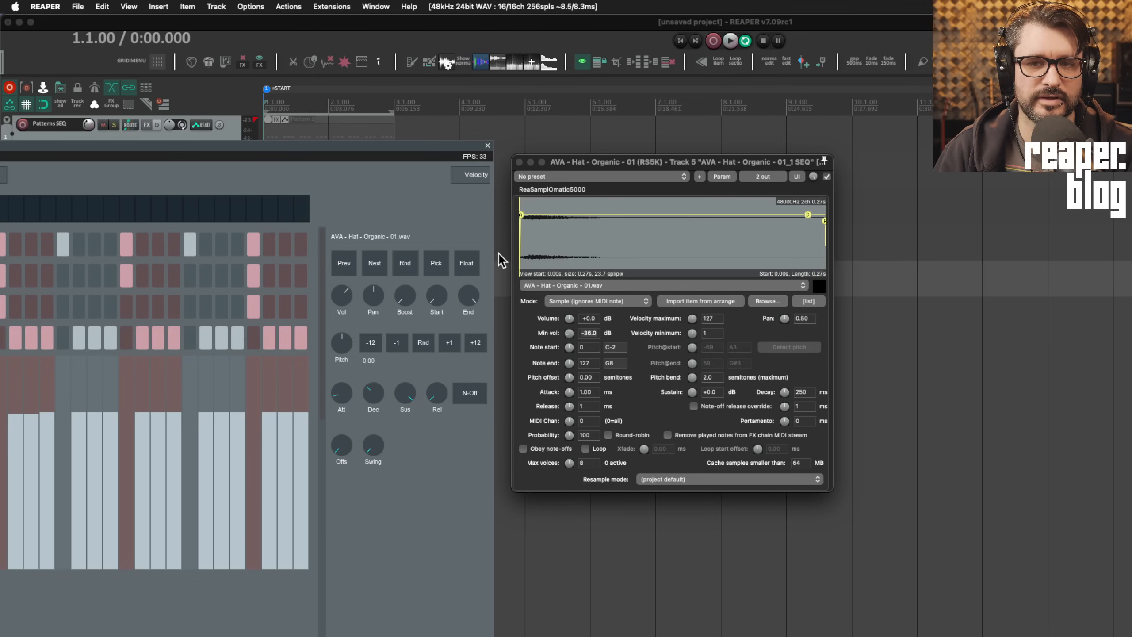
- Shorten the hat sample's end to a length of about 0.02 s and audition it
mouse_move(468, 292)
mouse_down()
mouse_move(472, 472)
mouse_move(479, 436)
mouse_move(479, 462)
mouse_up()
key(space)
key(space)
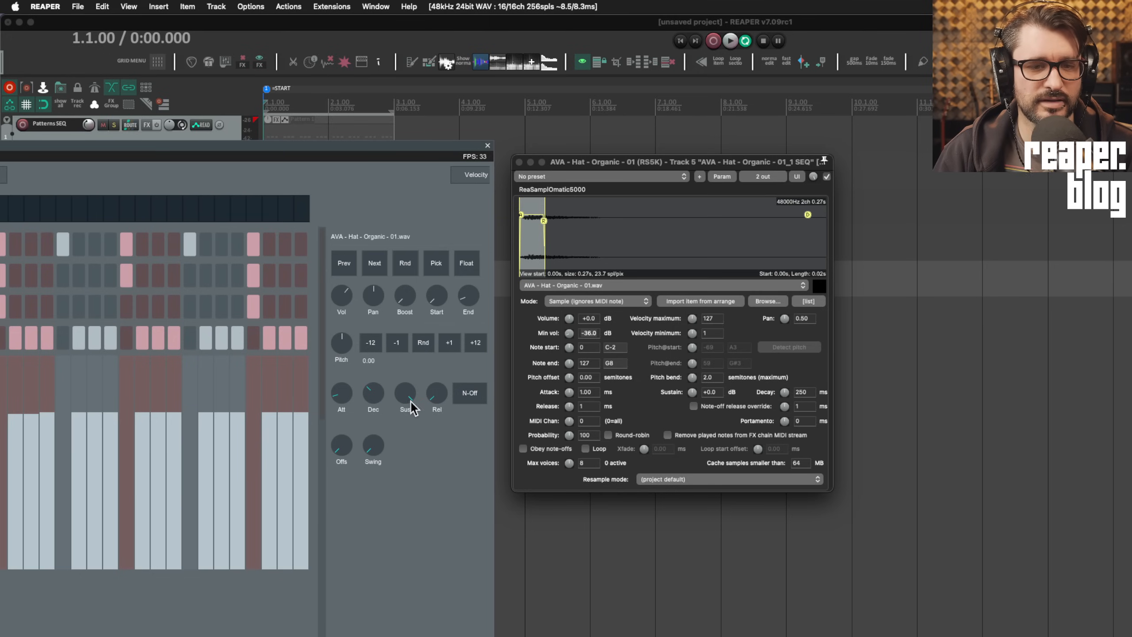
- During playback, try different hat envelope settings, ending with decay at 5256 ms, release at 12 ms and sustain at 0 dB
key(space)
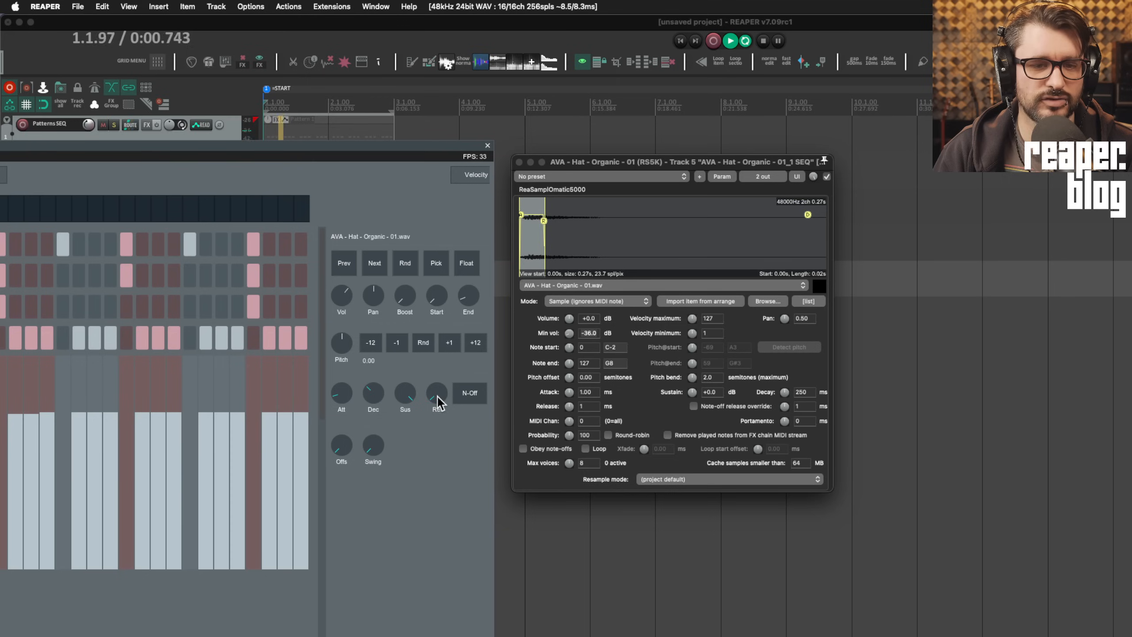
drag(437, 396, 414, 449)
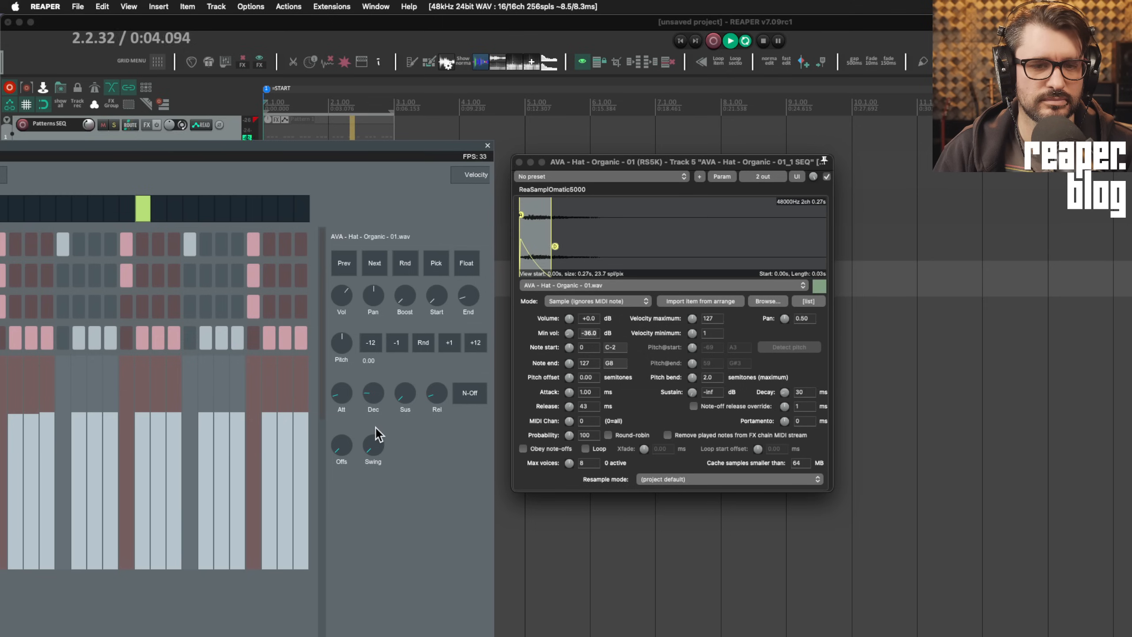
drag(376, 429, 373, 393)
double_click(435, 395)
double_click(412, 396)
key(space)
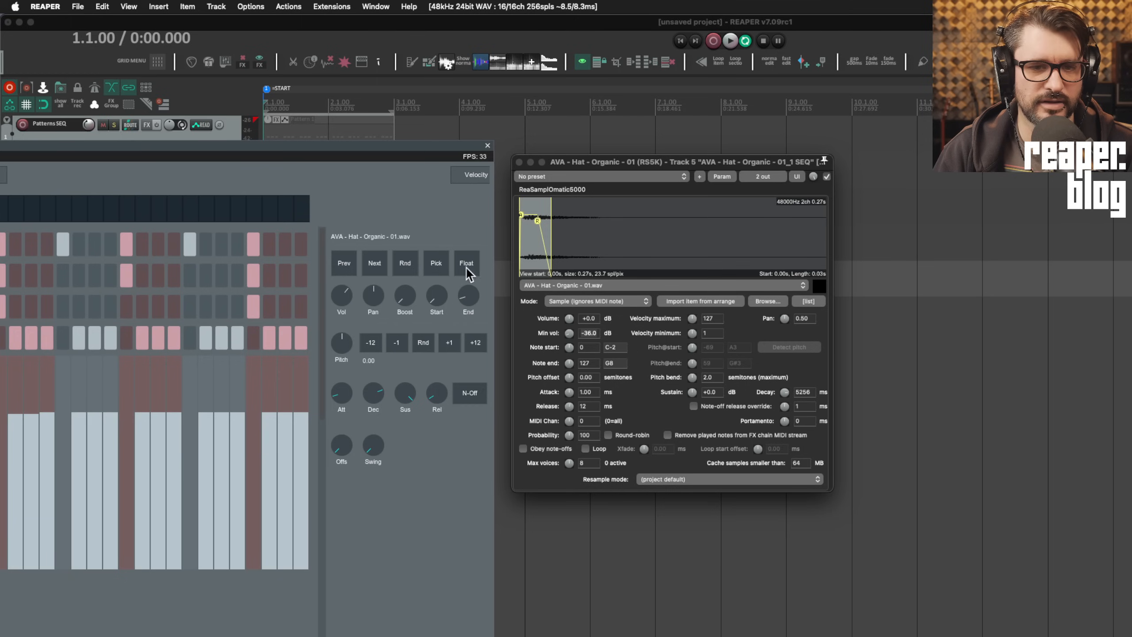
- Restore the hat sample's full length and, during playback, sweep its pitch between 15 and -30 semitones before resetting it to 0
drag(468, 298, 488, 63)
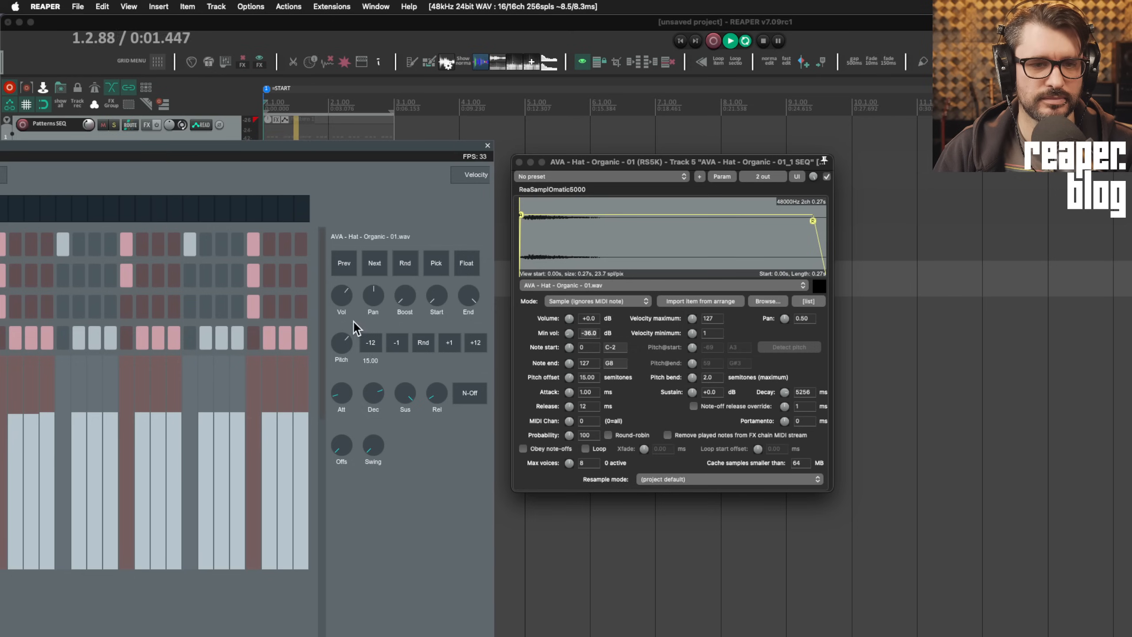
drag(354, 322, 362, 430)
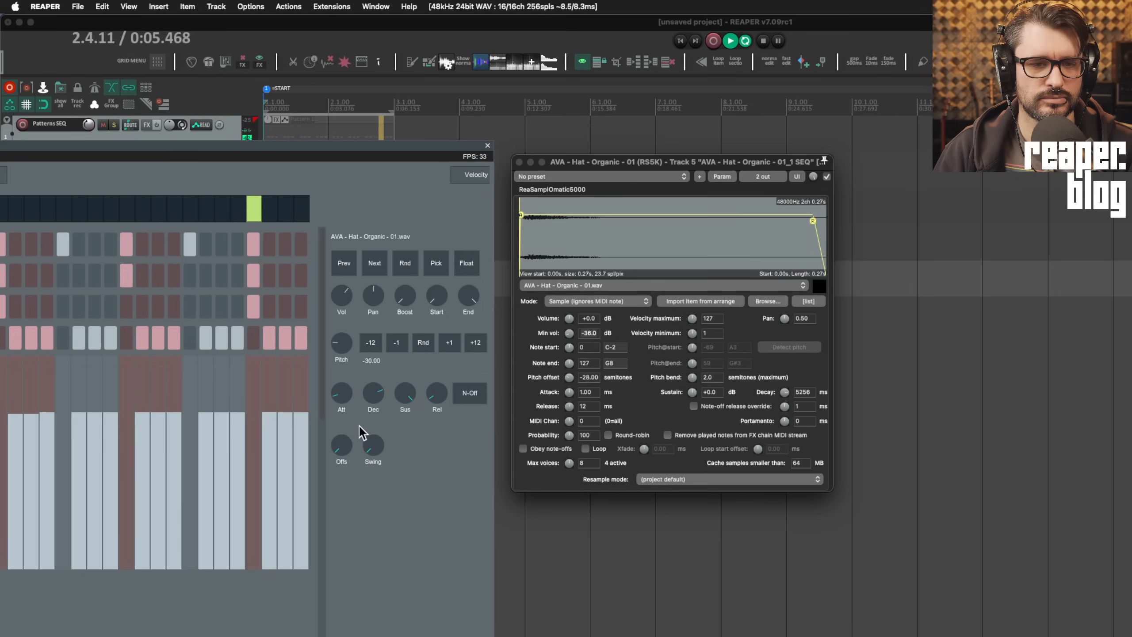
double_click(339, 343)
key(space)
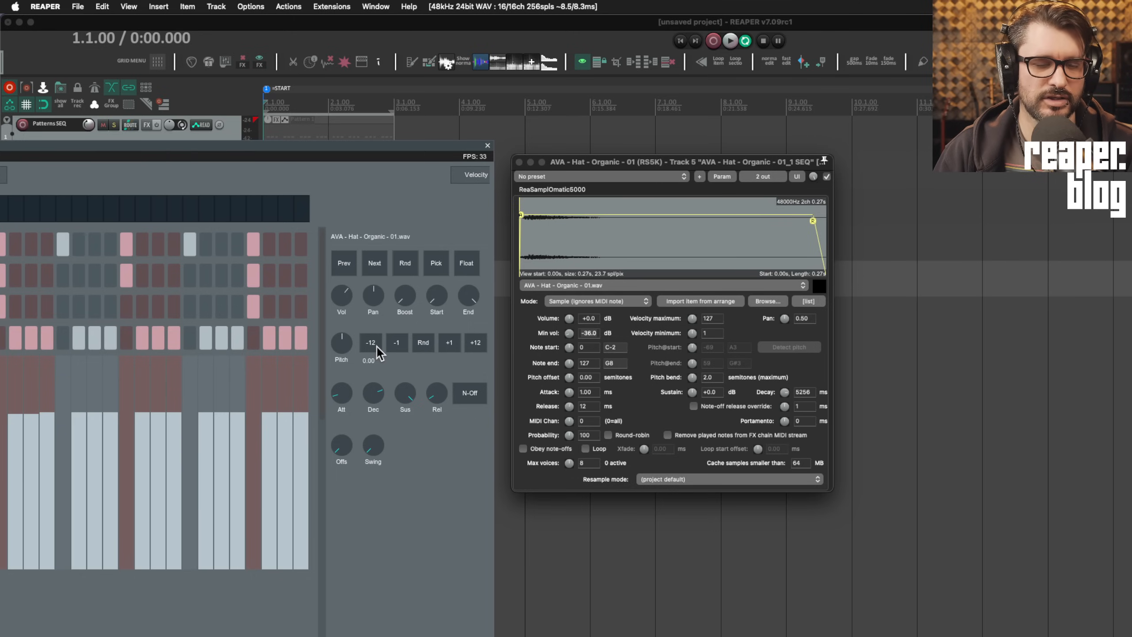
- Randomise the hat sample's pitch offset repeatedly to try different values
click(426, 345)
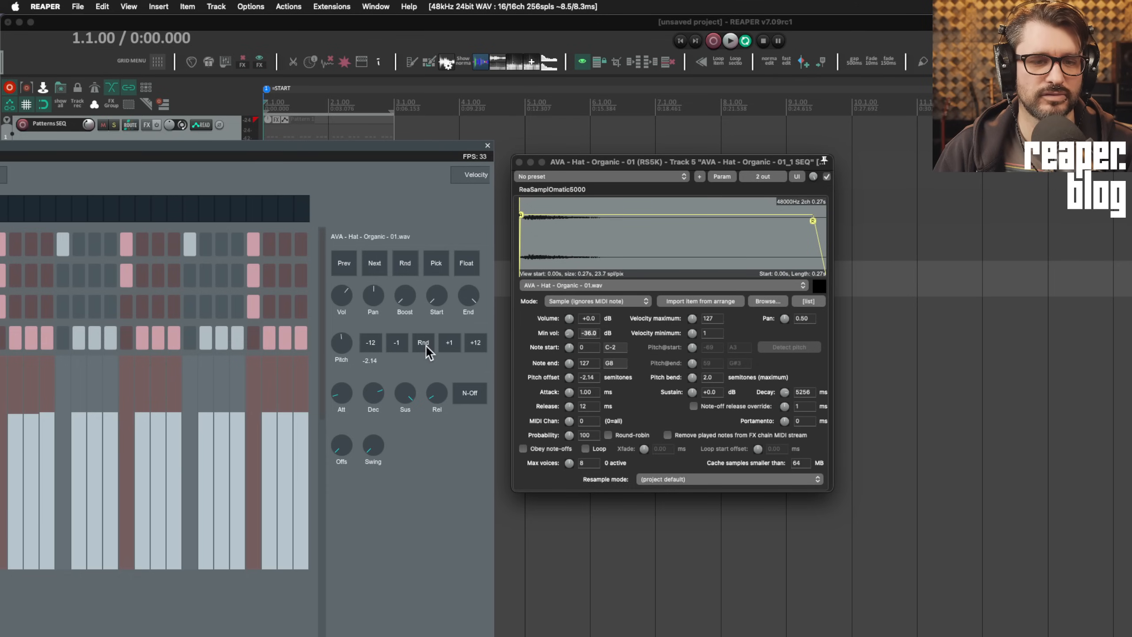
click(424, 345)
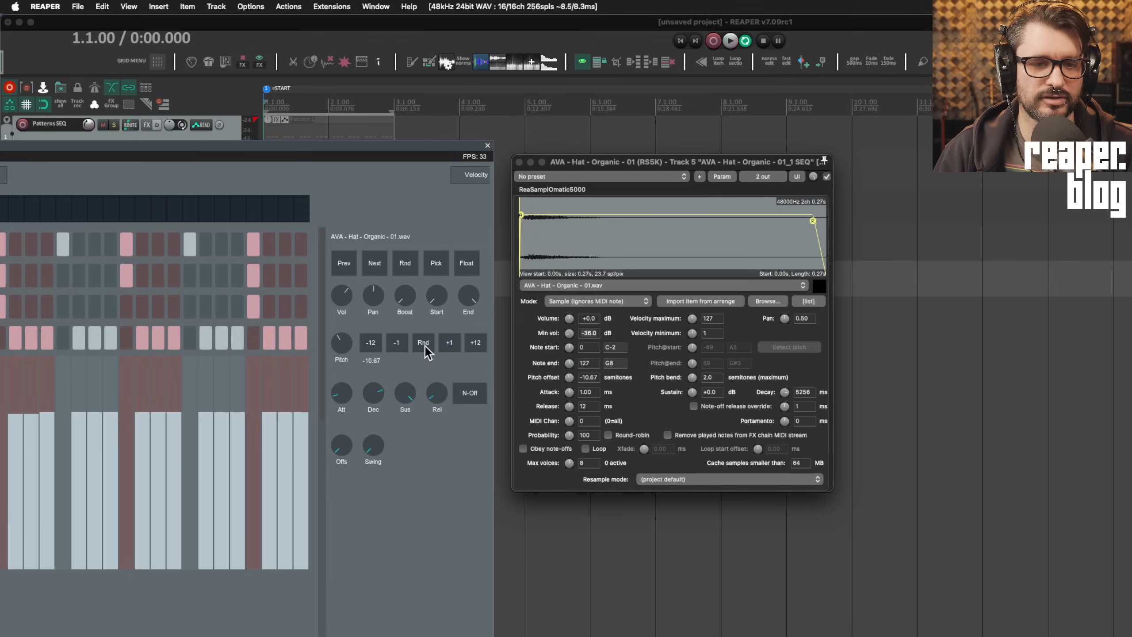
click(425, 347)
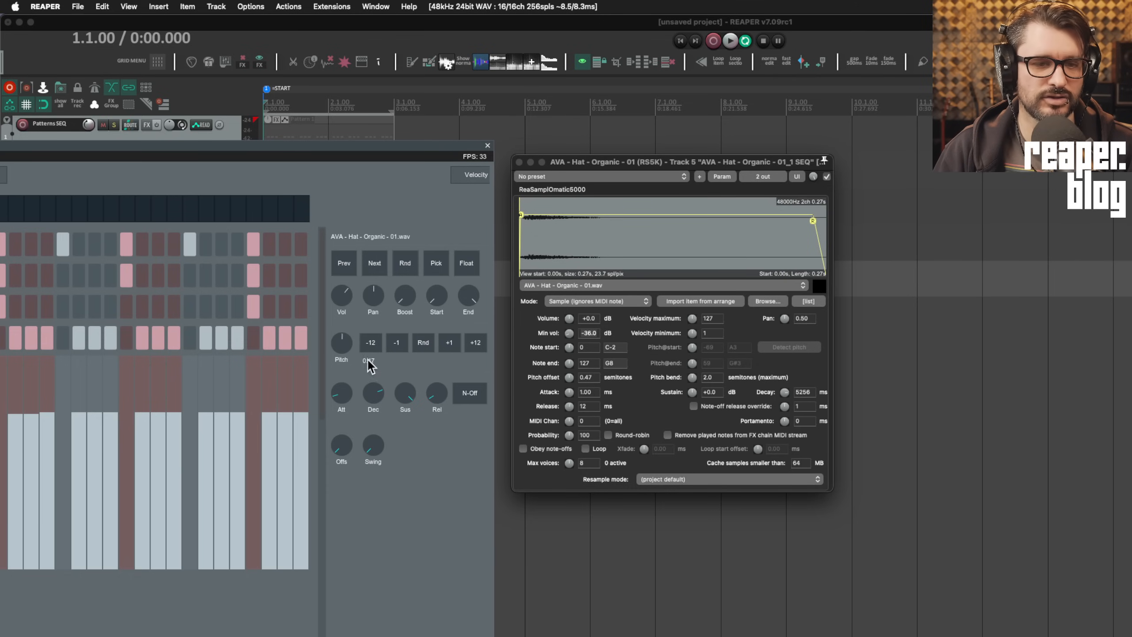
click(423, 343)
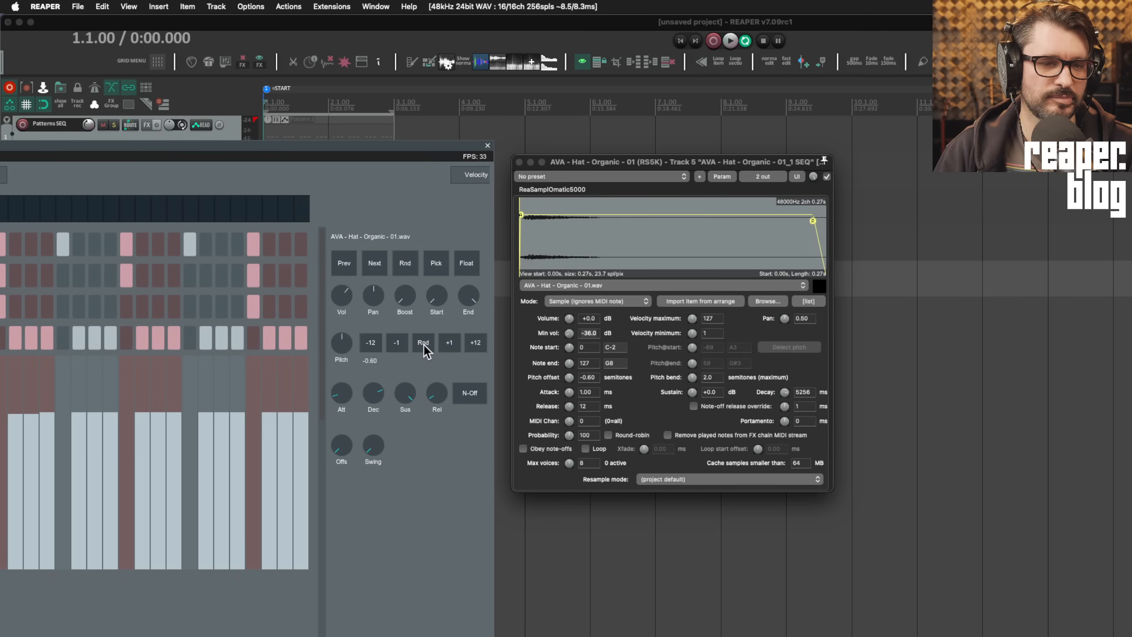
click(423, 346)
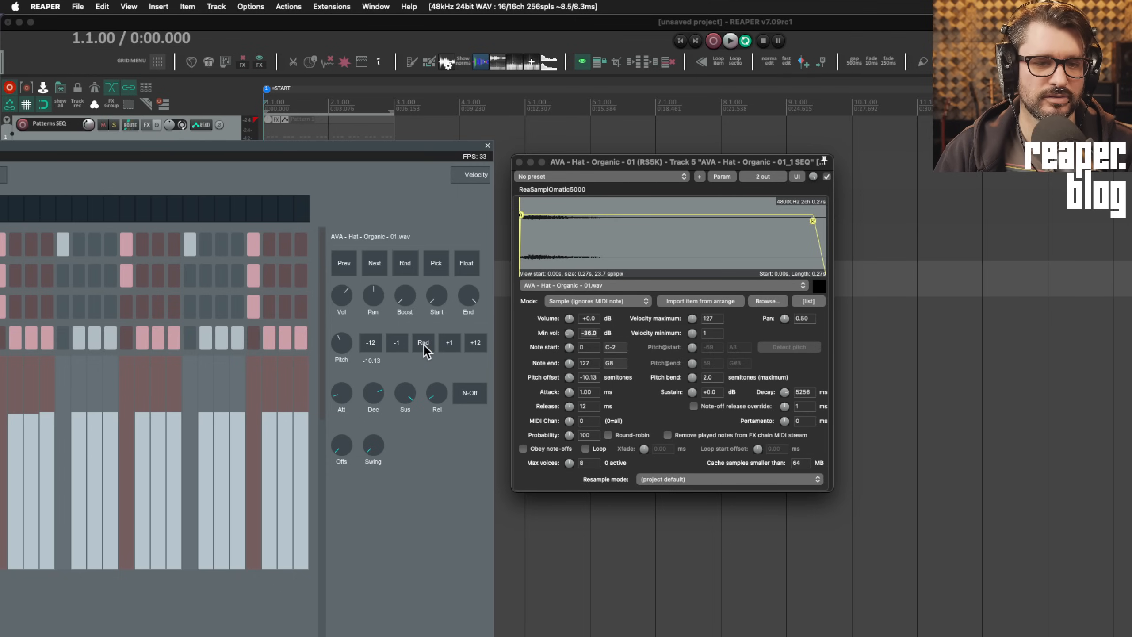
click(424, 346)
click(424, 345)
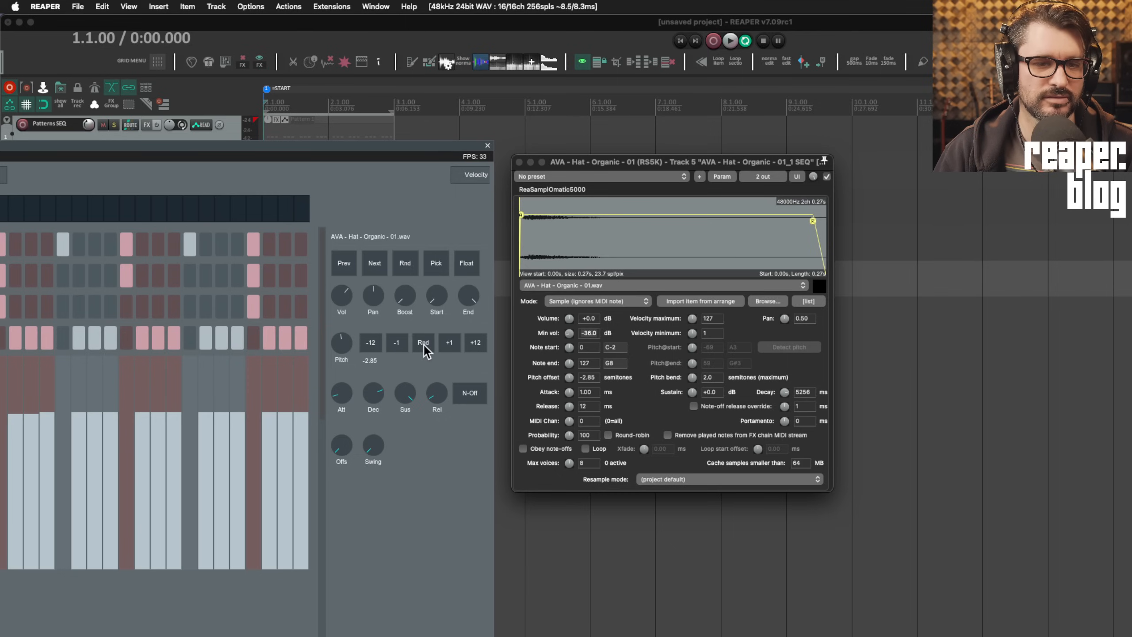
click(423, 346)
click(424, 345)
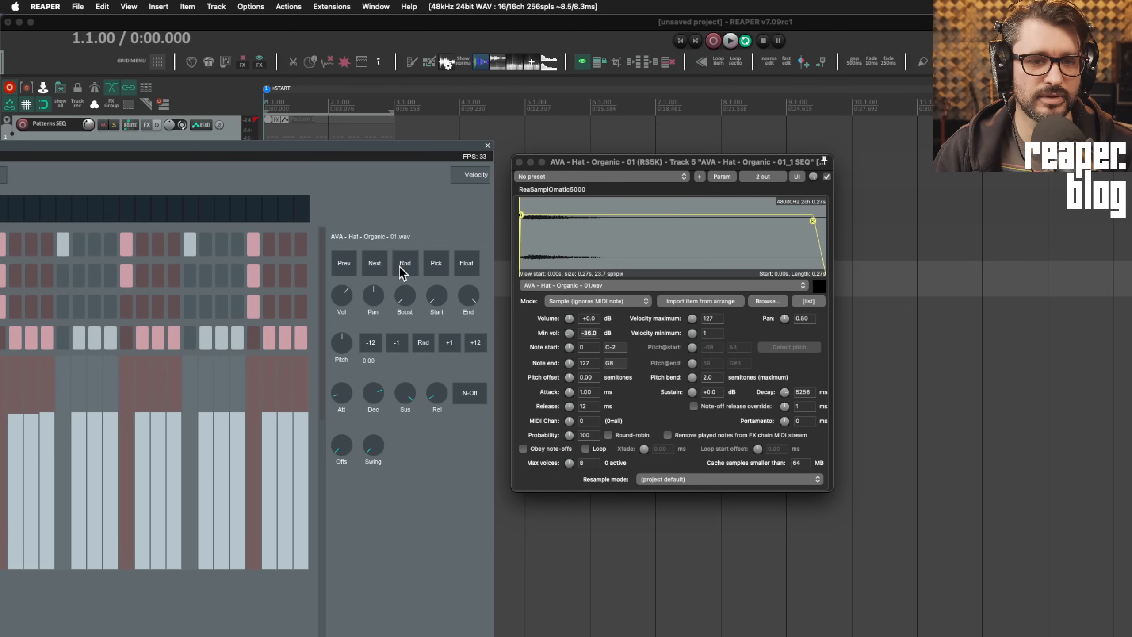
- Bring the whole sequencer into view and load random hat samples during playback, ending on AVA - Hat - Organic - 22.wav
drag(382, 149, 829, 117)
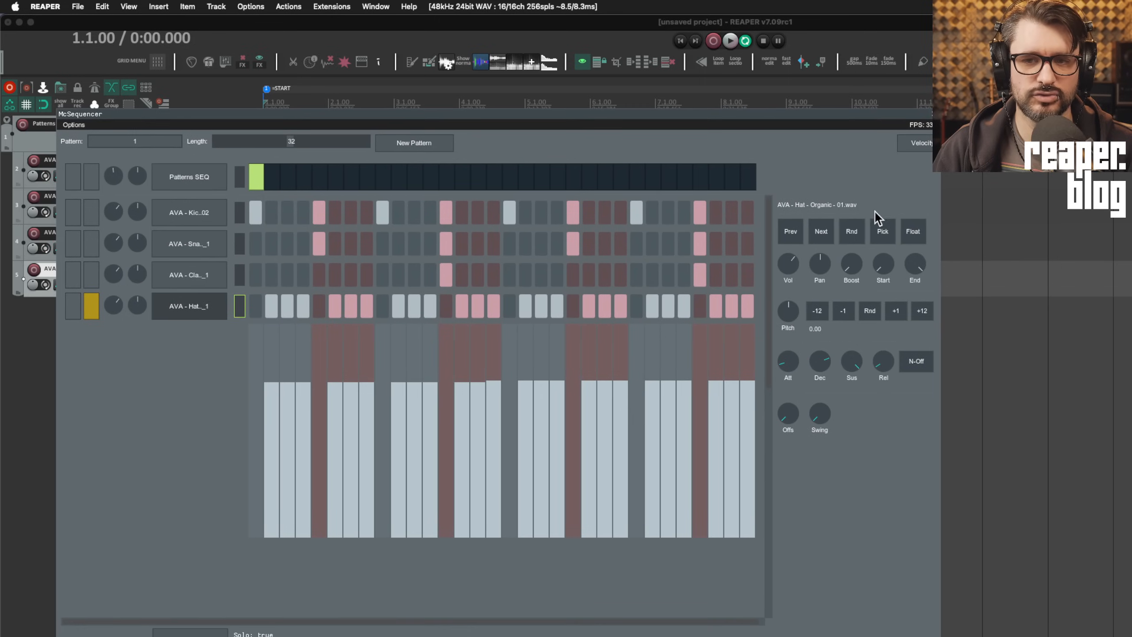
click(856, 231)
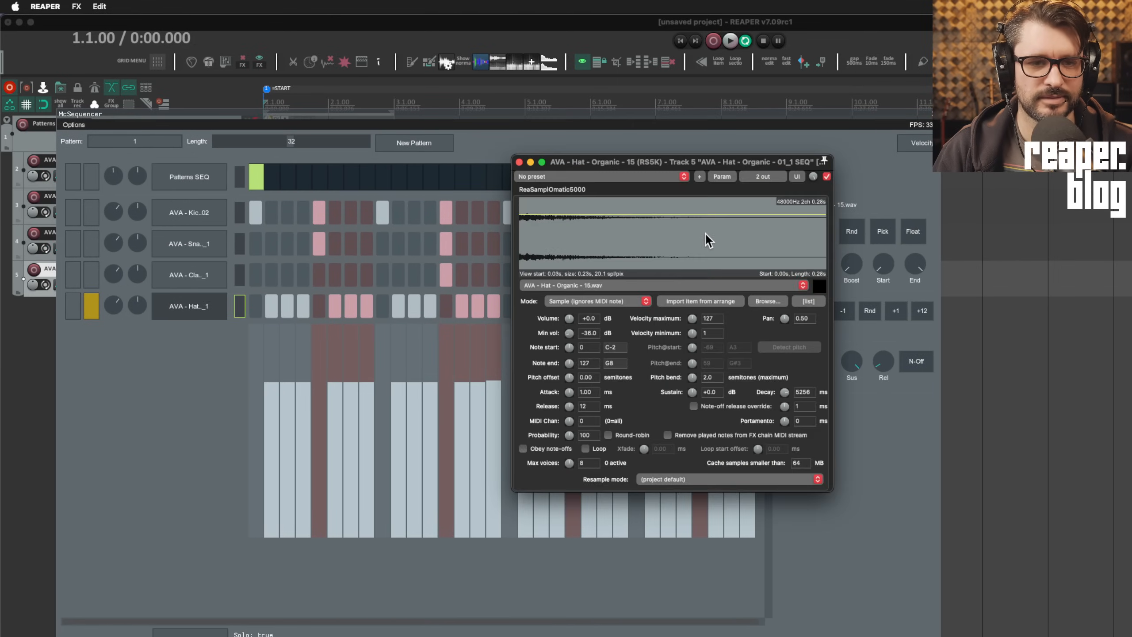
key(space)
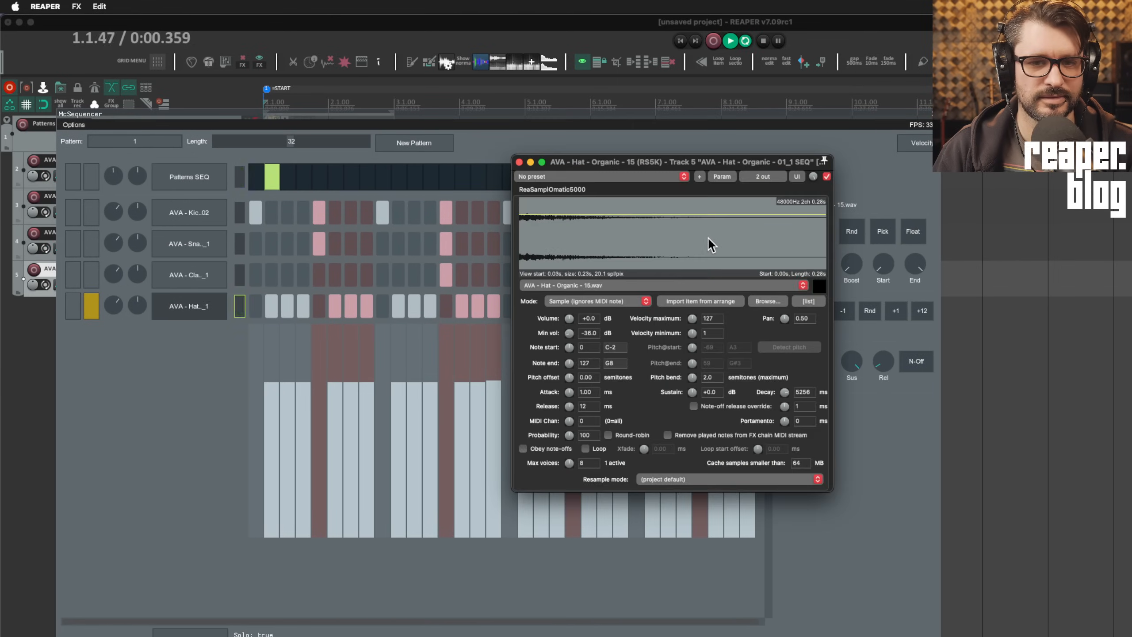
click(862, 234)
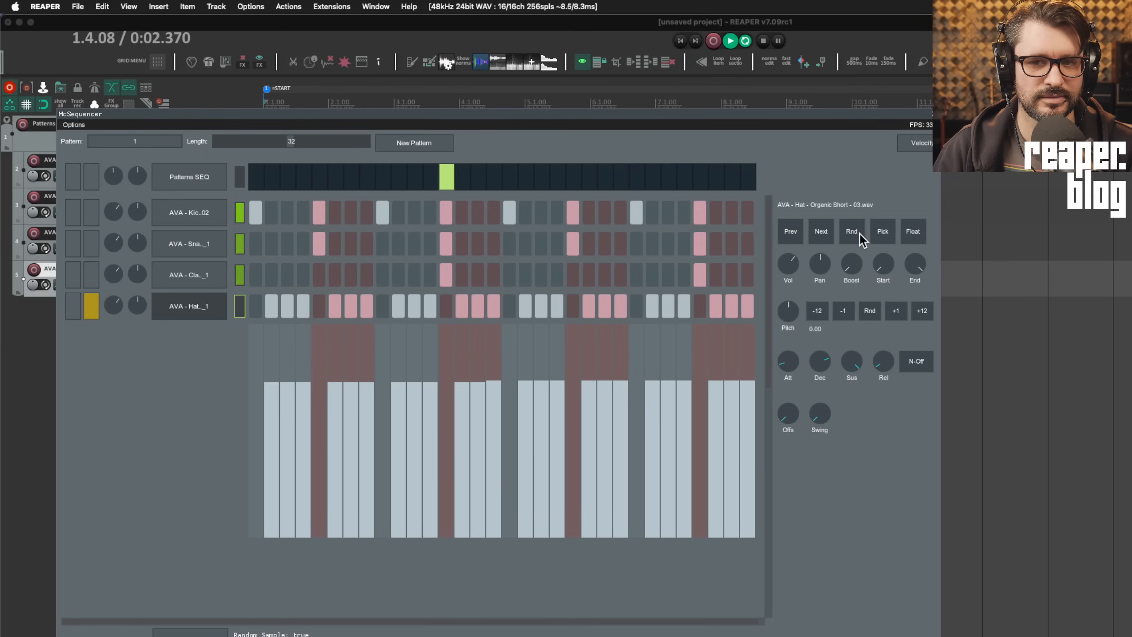
click(859, 233)
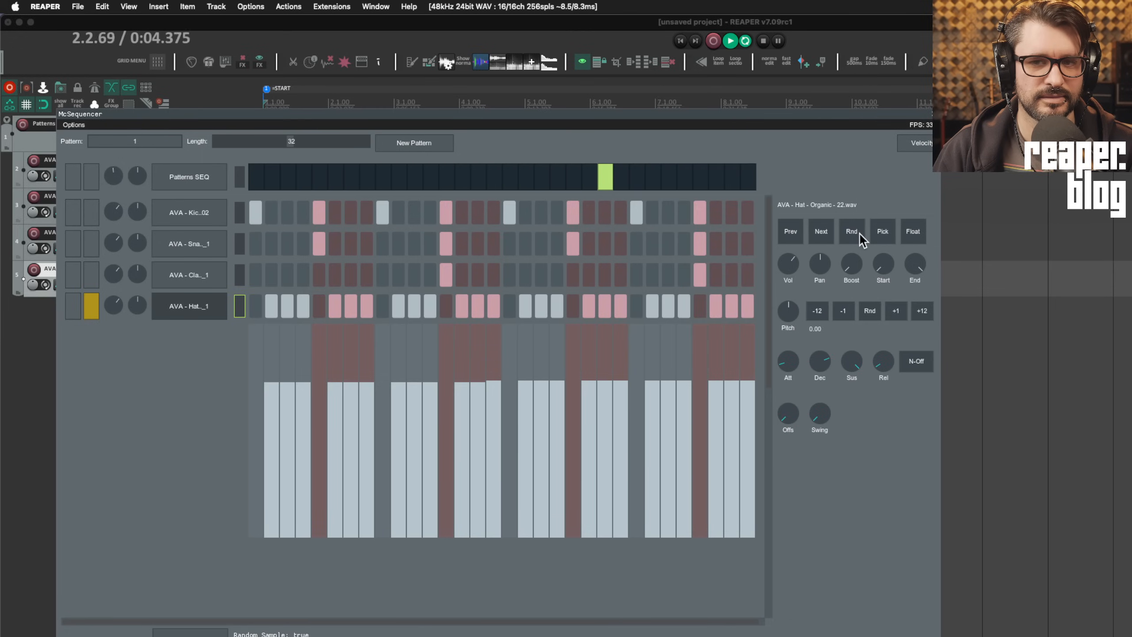
key(space)
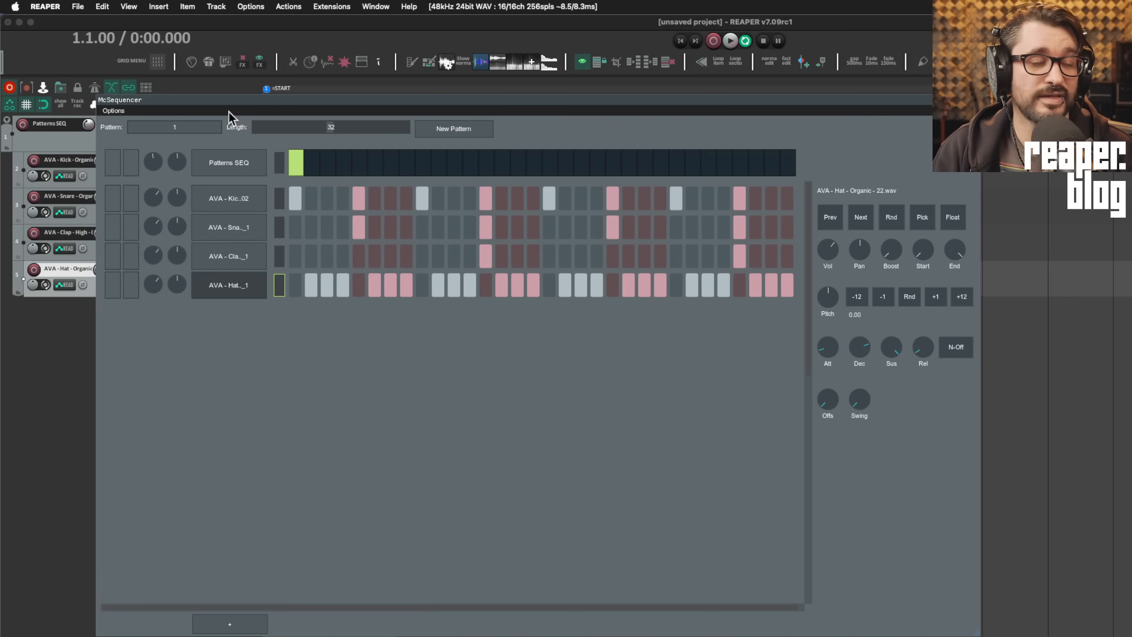
- Open McSequencer's colour editor and browse its list of interface elements
click(113, 110)
click(132, 150)
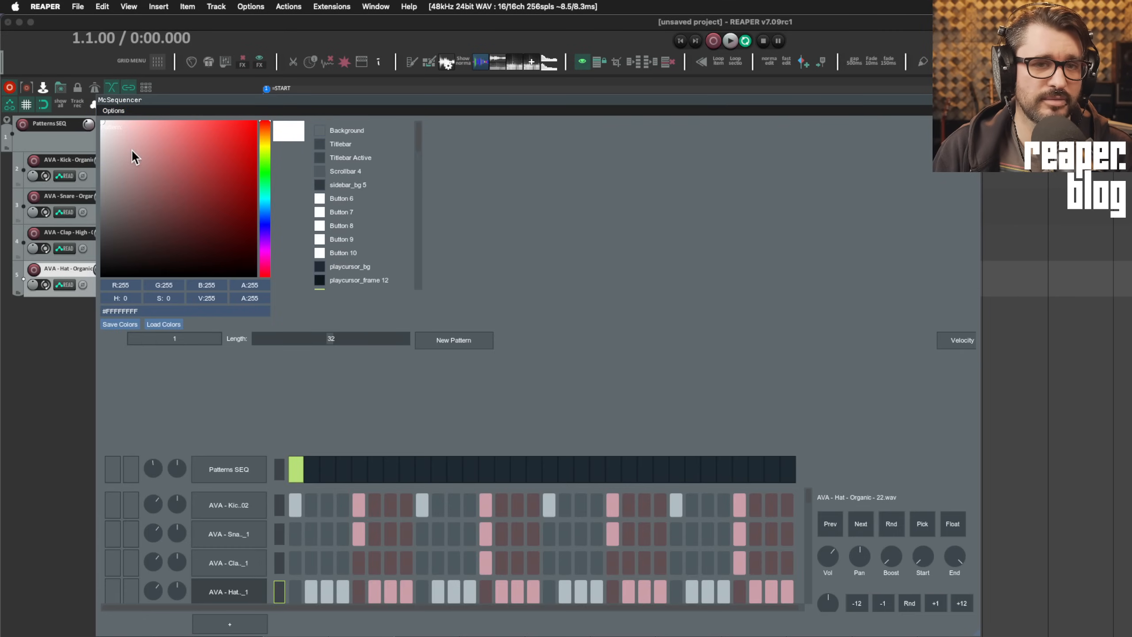
drag(418, 136, 424, 204)
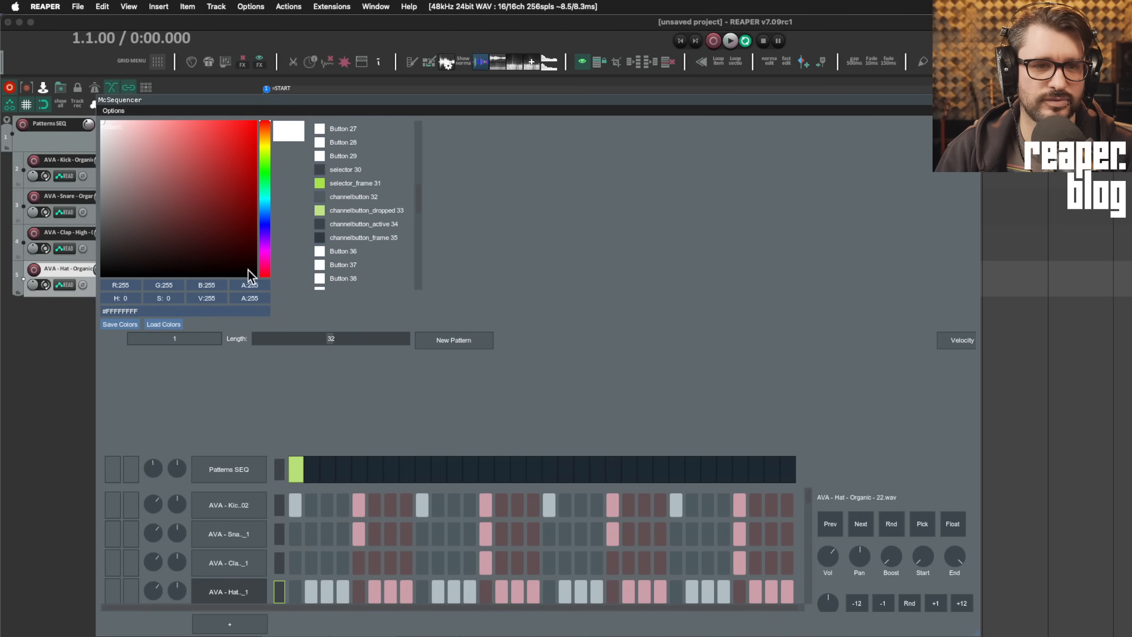
- Recolour the selector_frame 31 element to magenta #CF16BFFF, trying green and darker purple shades along the way
mouse_move(266, 168)
mouse_down()
mouse_move(272, 223)
mouse_move(264, 122)
mouse_up()
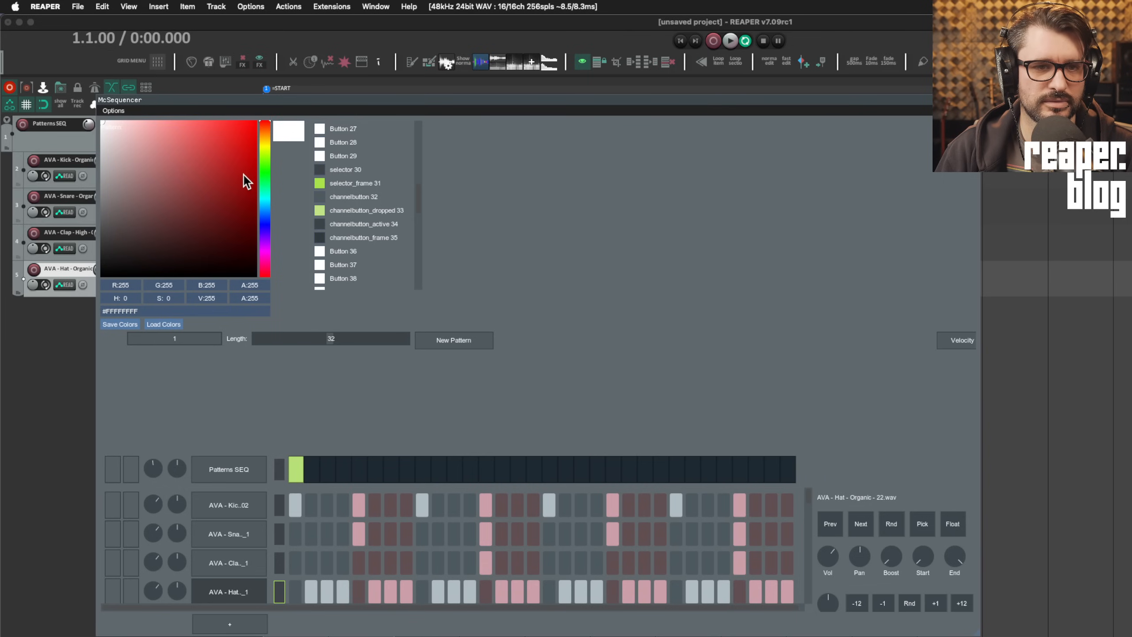
click(321, 186)
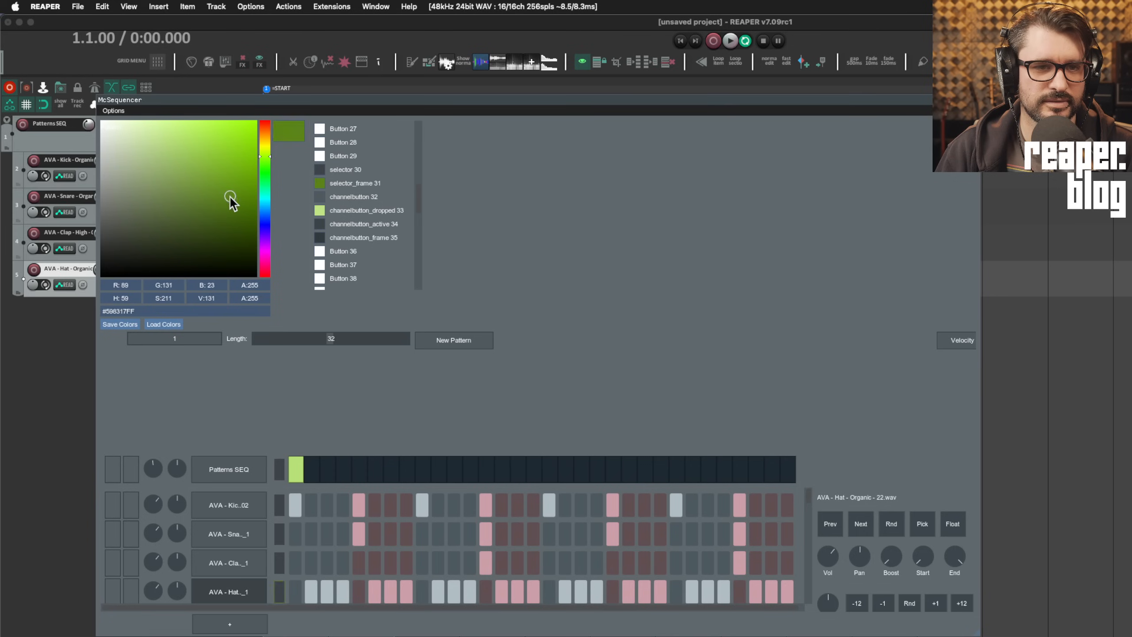
drag(227, 197, 265, 253)
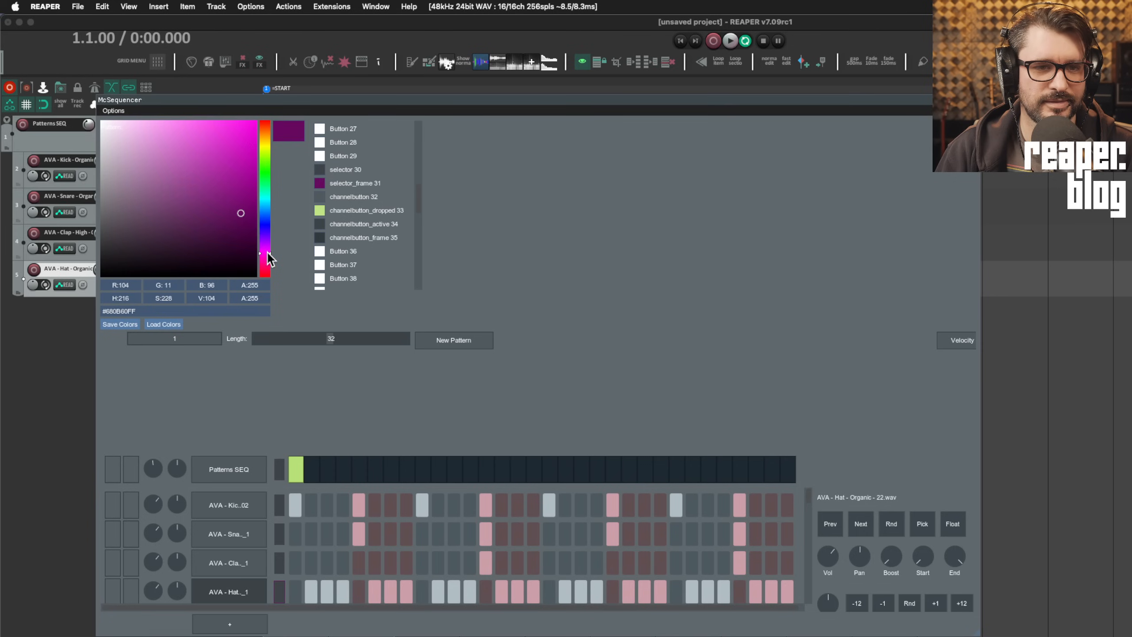
click(246, 187)
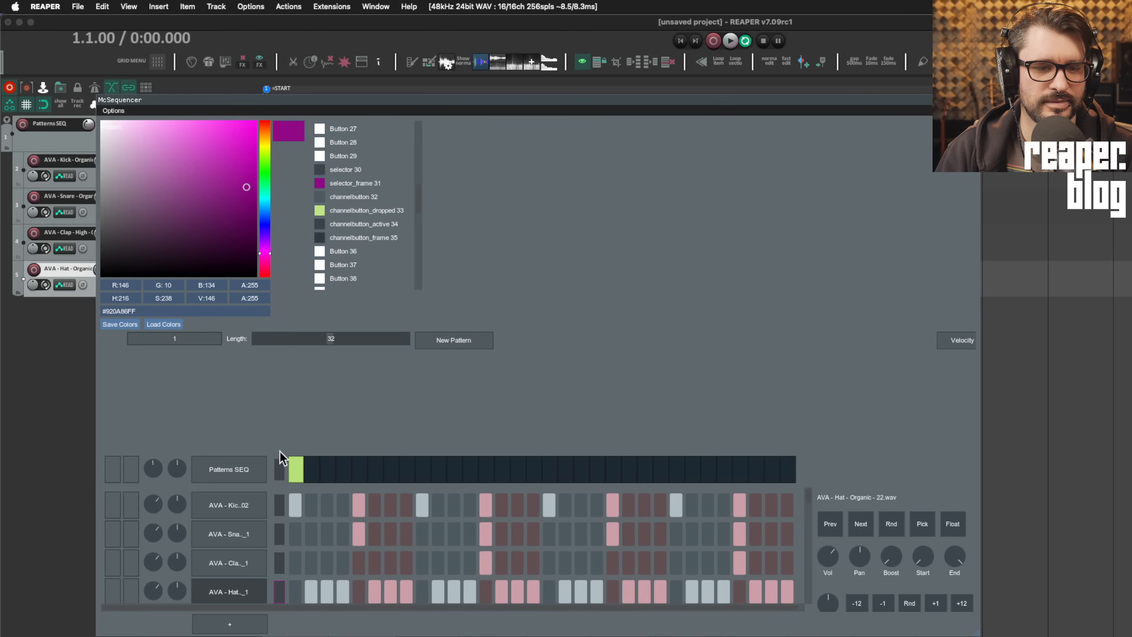
click(246, 187)
mouse_move(246, 187)
mouse_down()
mouse_move(252, 144)
mouse_move(227, 144)
mouse_move(189, 194)
mouse_move(206, 216)
mouse_move(210, 181)
mouse_move(241, 149)
mouse_up()
- Recolour the even steps, setting Steps_even_on 17 to purple #9806A2FF and Steps_even_off 16 to dark purple #6E2170FF
scroll(324, 236, up, 6)
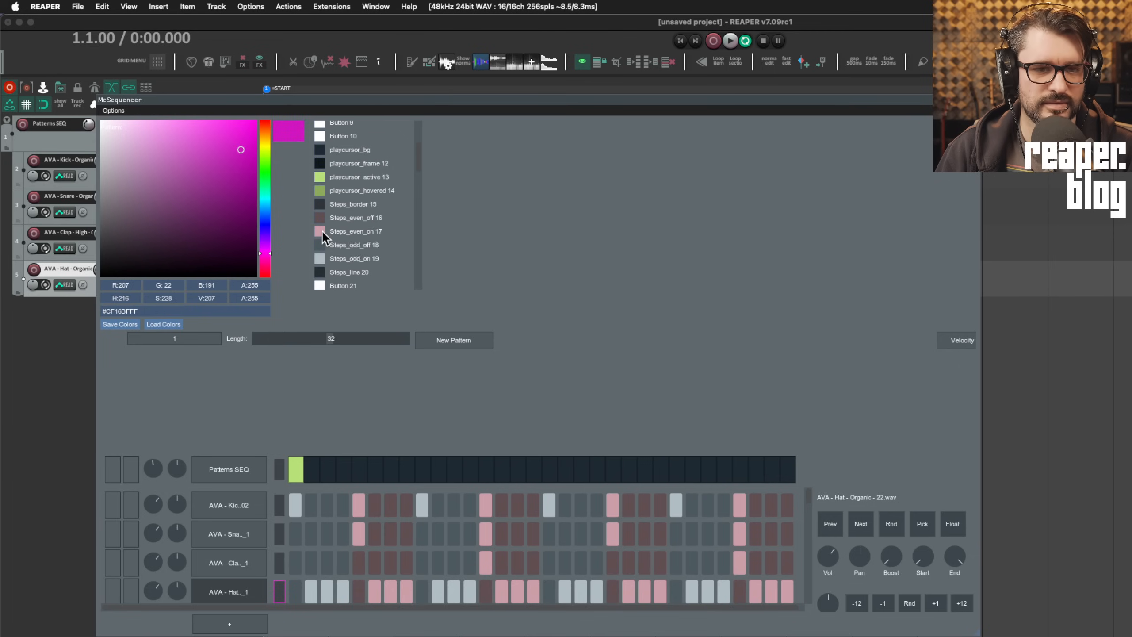
click(324, 236)
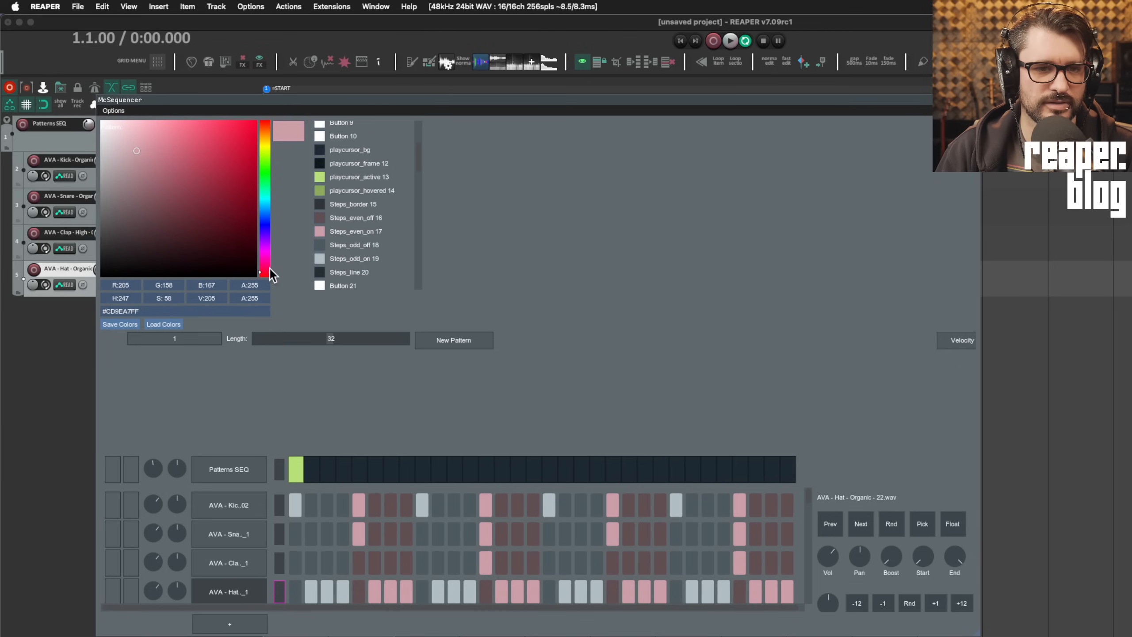
drag(266, 272, 266, 250)
drag(257, 211, 249, 175)
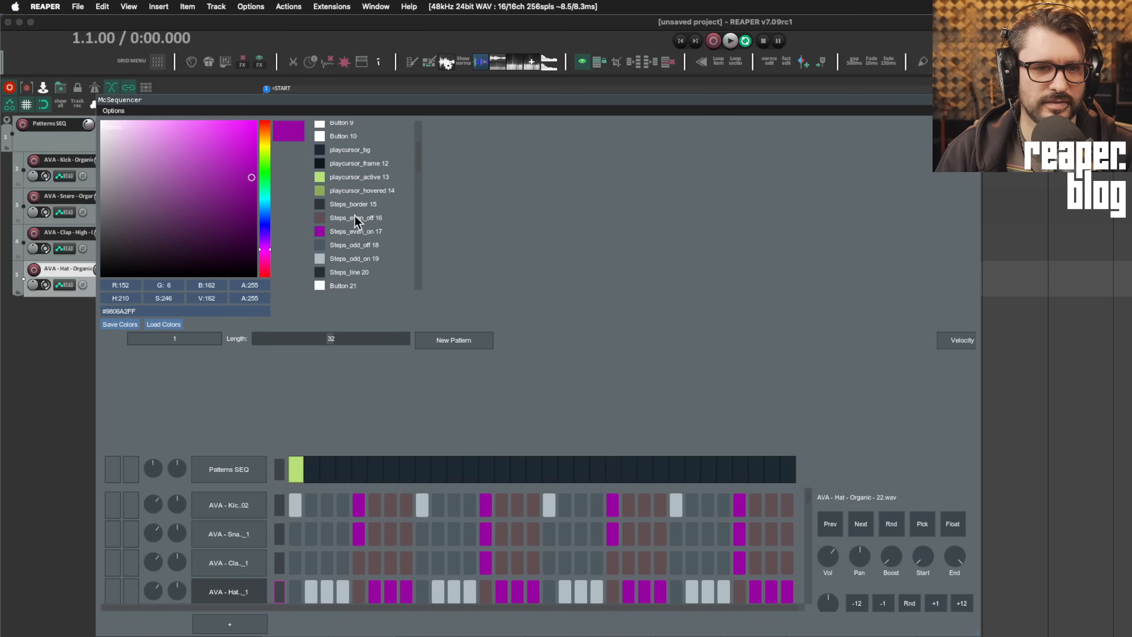
click(324, 219)
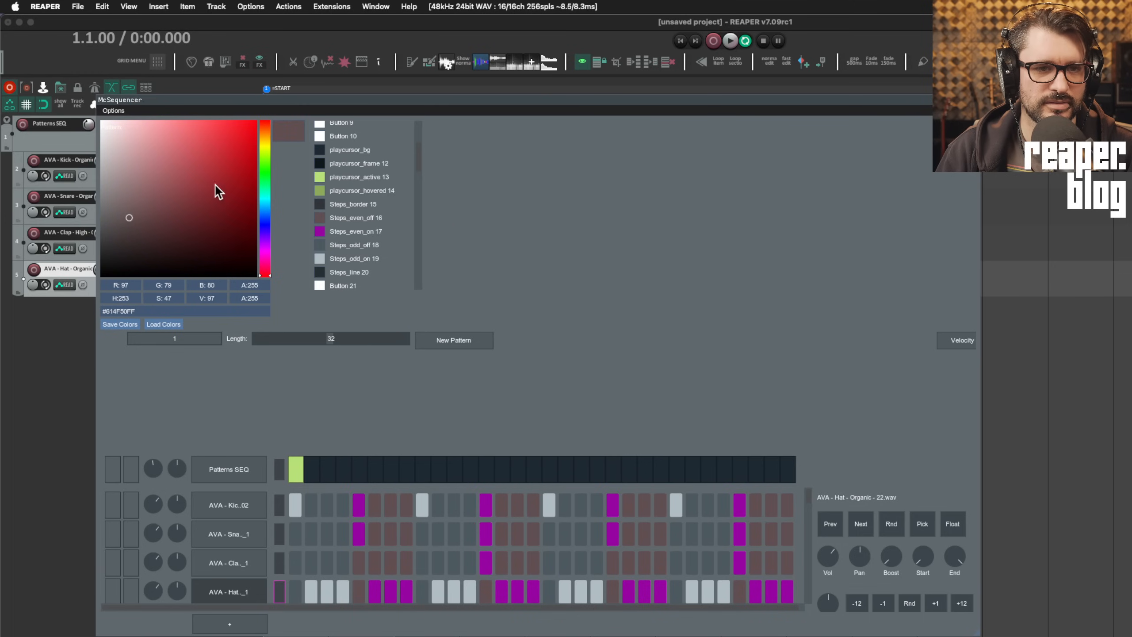
drag(266, 274, 266, 251)
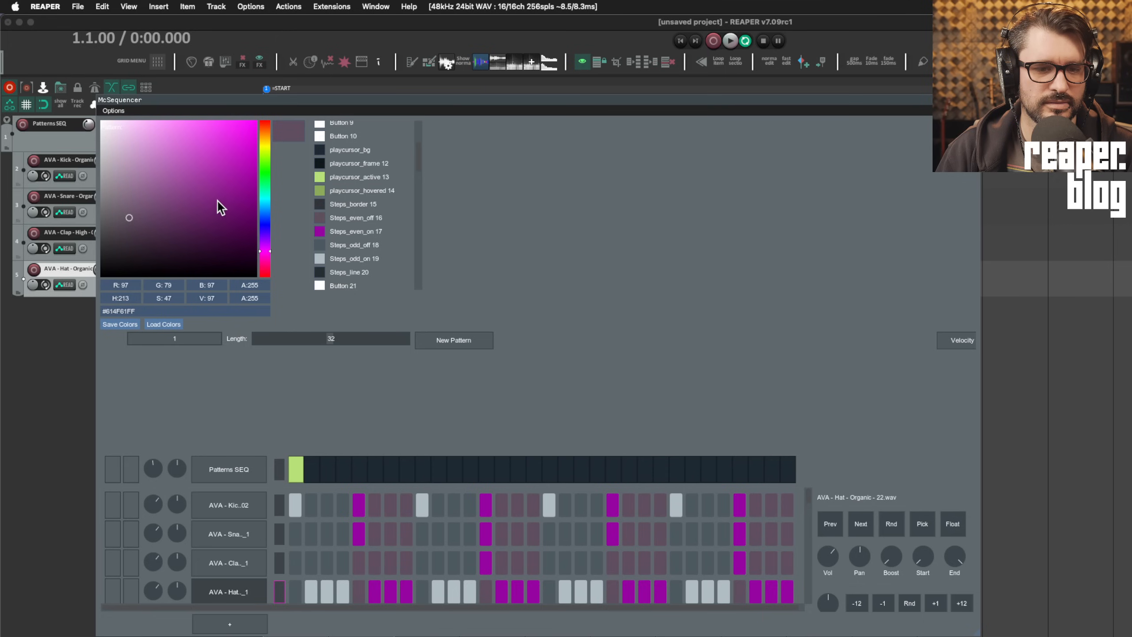
mouse_move(218, 205)
mouse_down()
mouse_move(218, 170)
mouse_move(225, 202)
mouse_move(215, 190)
mouse_move(232, 166)
mouse_move(167, 171)
mouse_move(200, 223)
mouse_move(211, 208)
mouse_up()
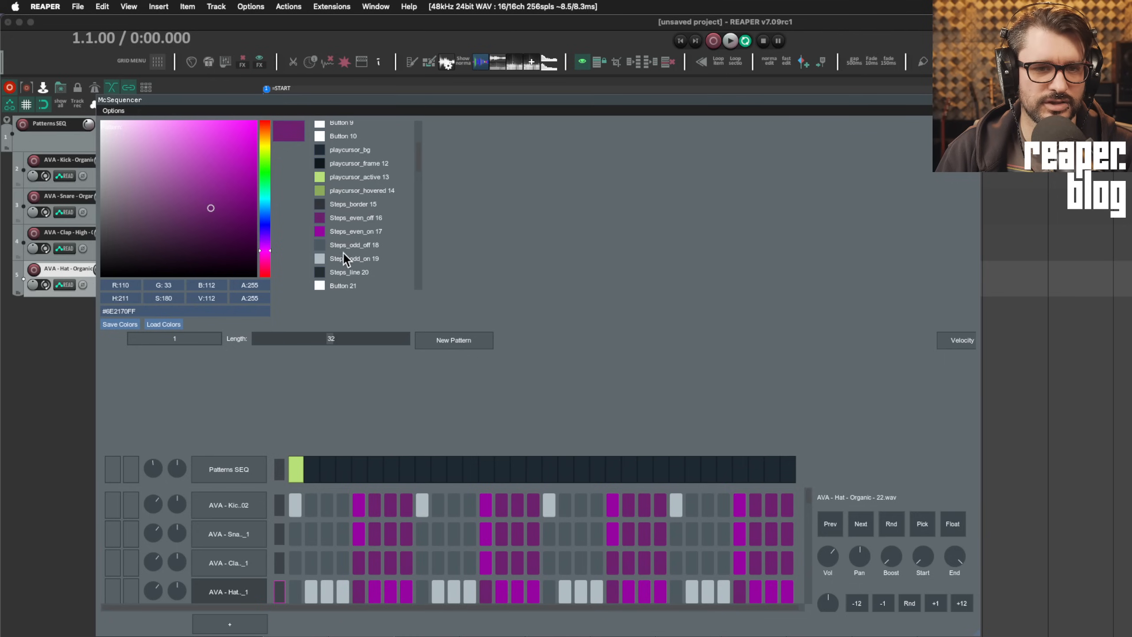
- Recolour the odd steps, setting Steps_odd_off 18 to dark blue #274B60FF and Steps_odd_on 19 to blue #2476BAFF
click(319, 245)
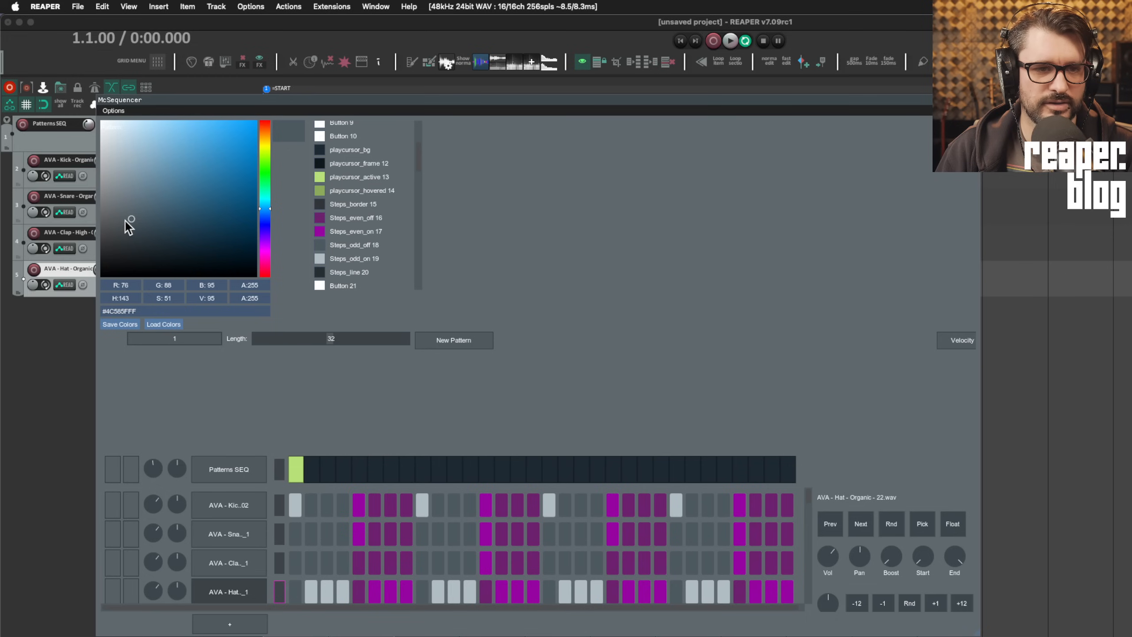
drag(126, 222, 193, 218)
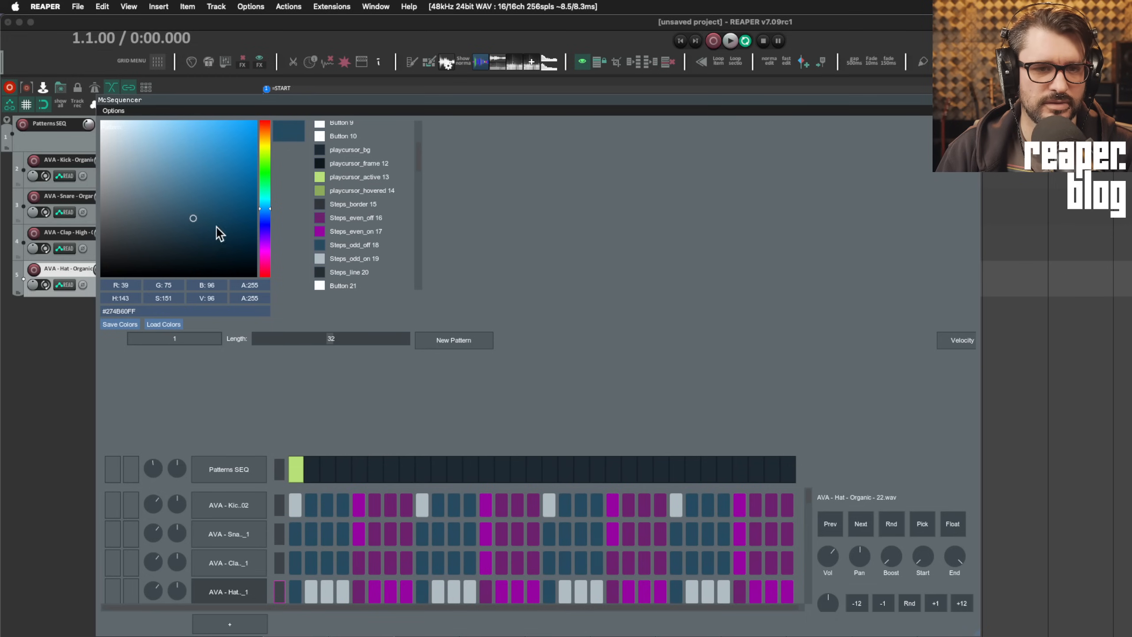
click(320, 258)
drag(118, 157, 226, 163)
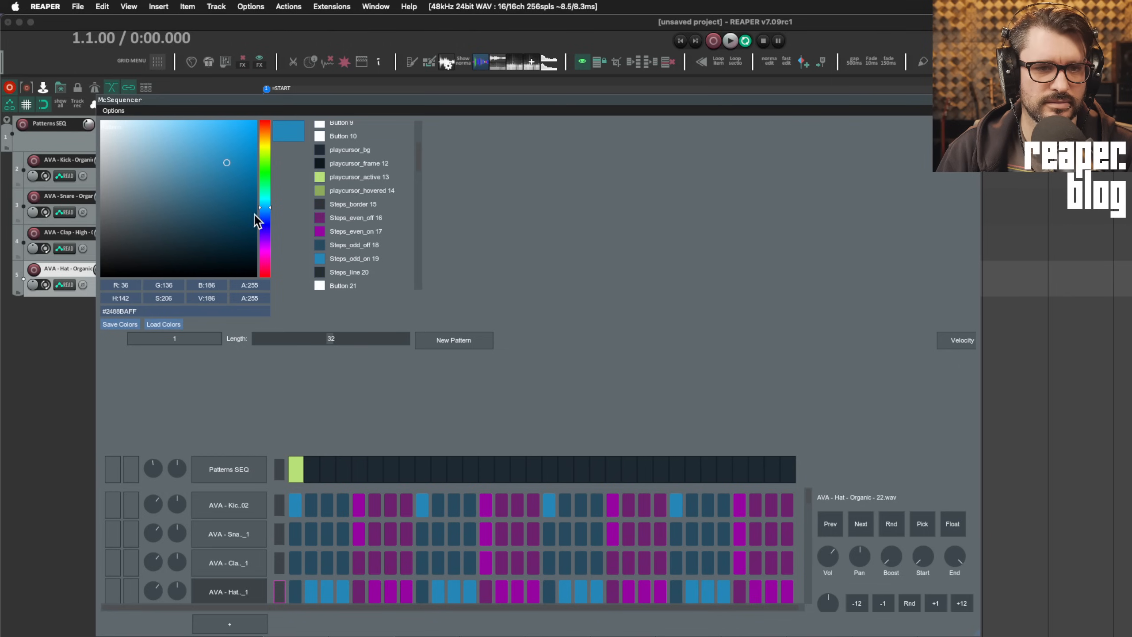
drag(270, 217, 270, 210)
- Start saving the colours in the Themes folder and bring Finder's McSequencer 1.0.3 folder into full view
click(120, 325)
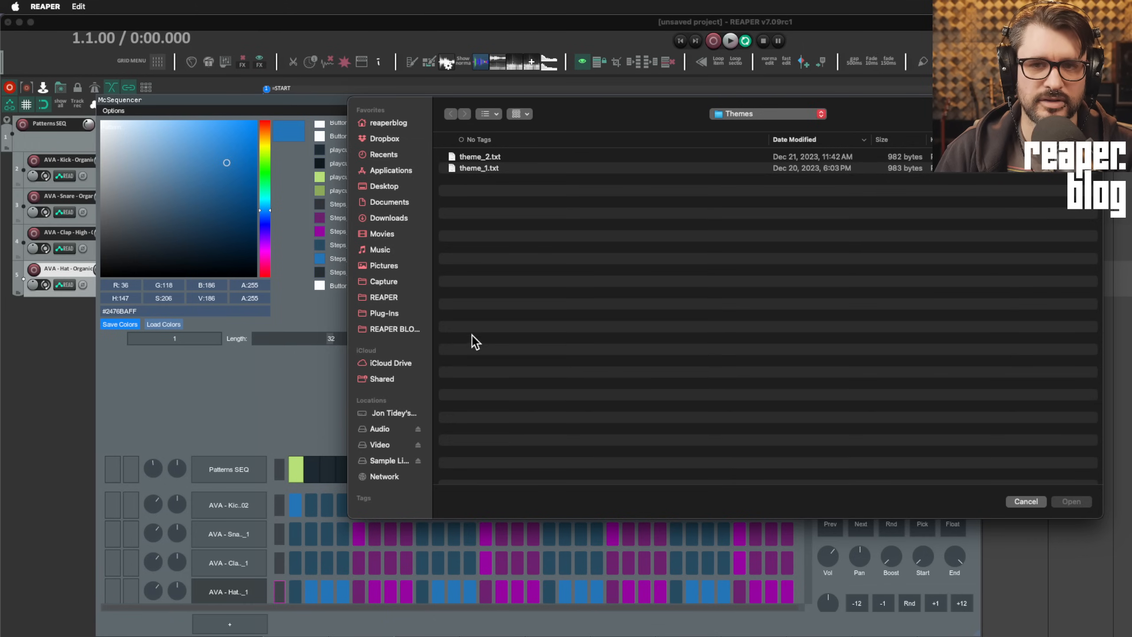
click(507, 167)
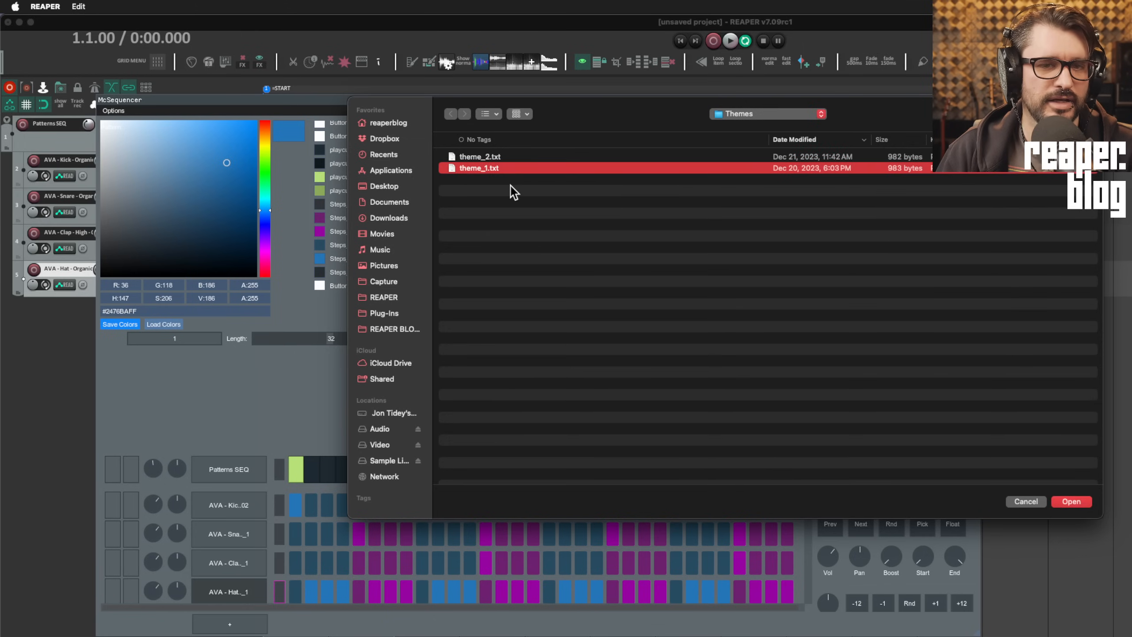
key(super+Tab)
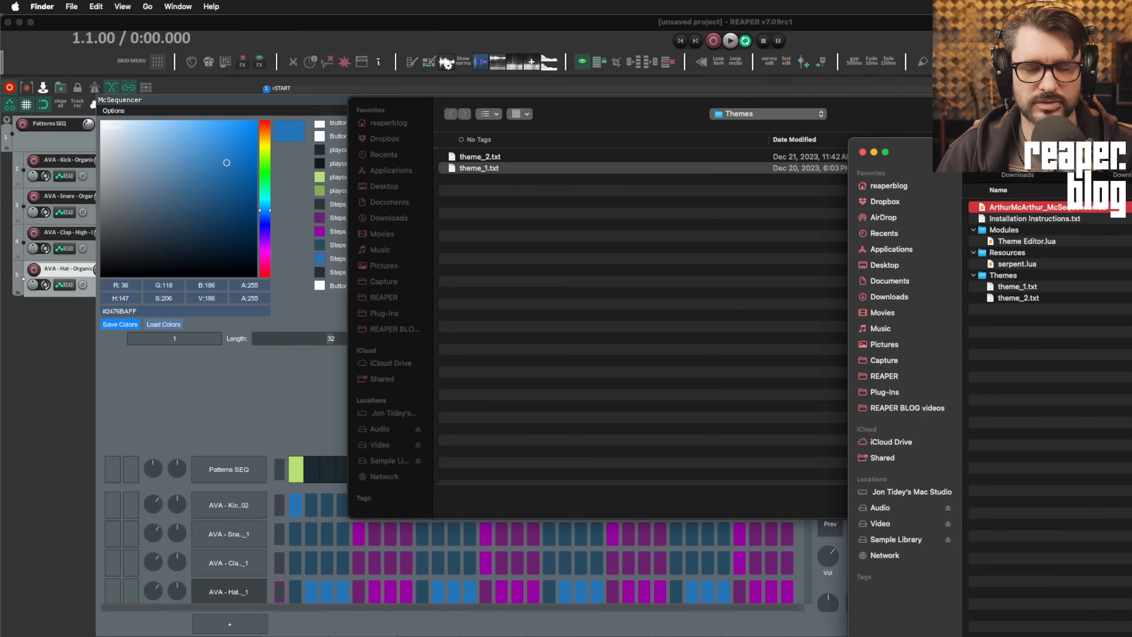
drag(940, 160, 231, 111)
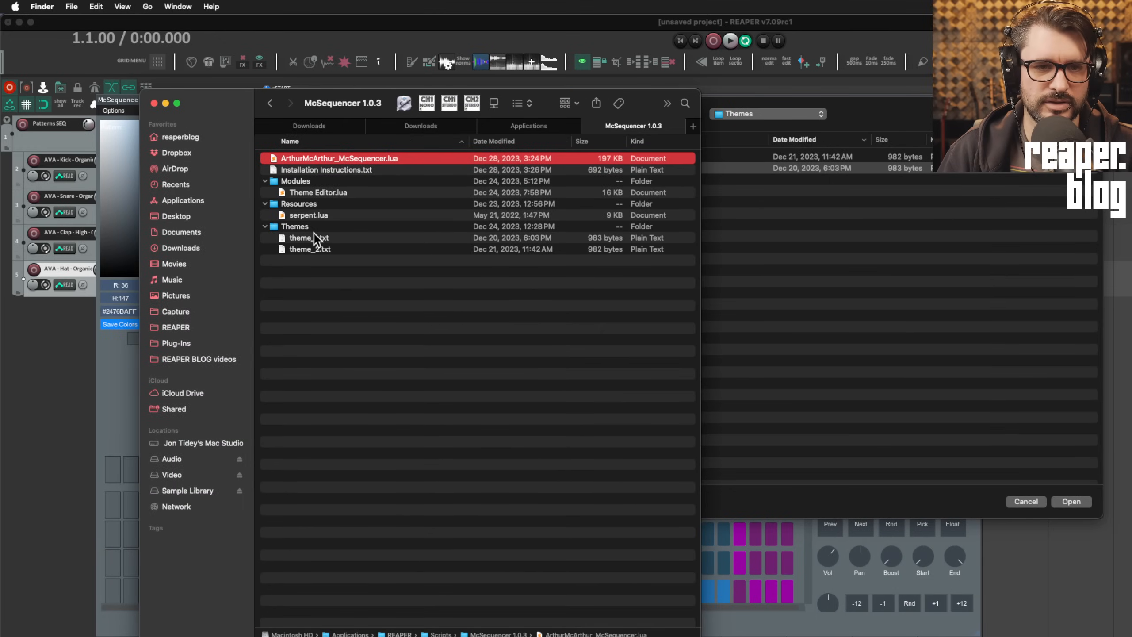
- Duplicate theme_2.txt in the Themes folder, authorising the change with the account password
click(320, 237)
click(340, 252)
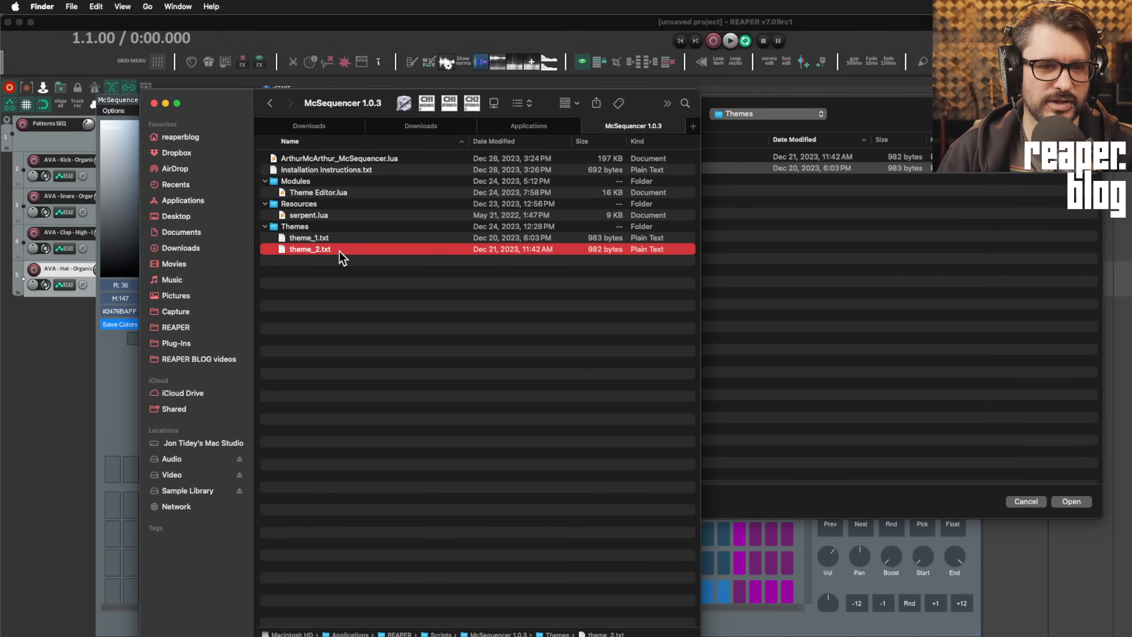
key(super+d)
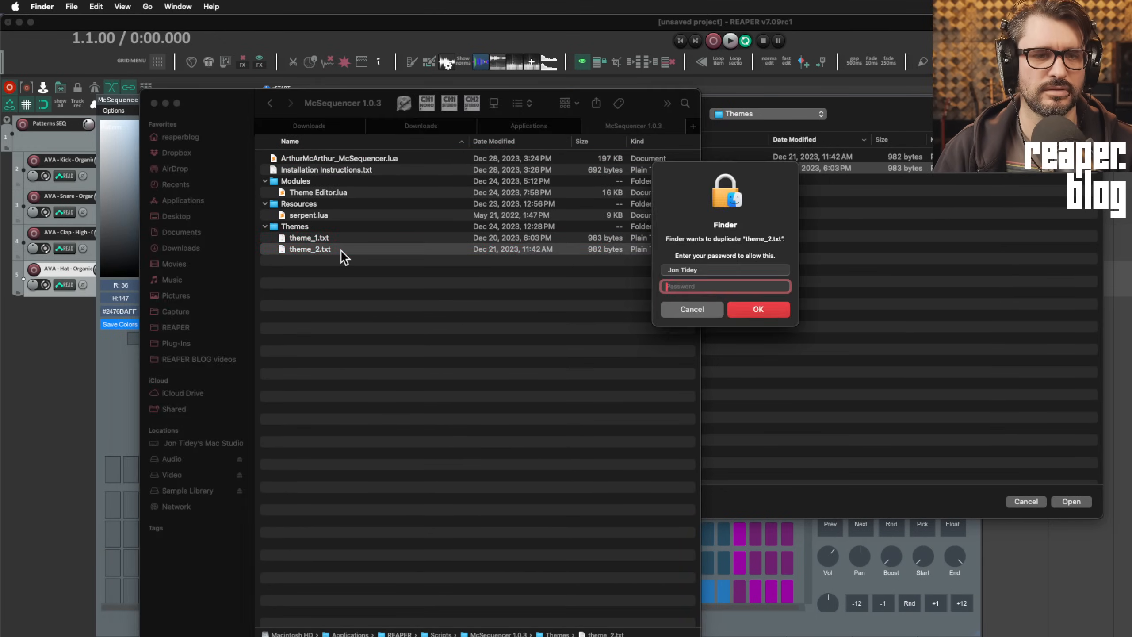
text(********)
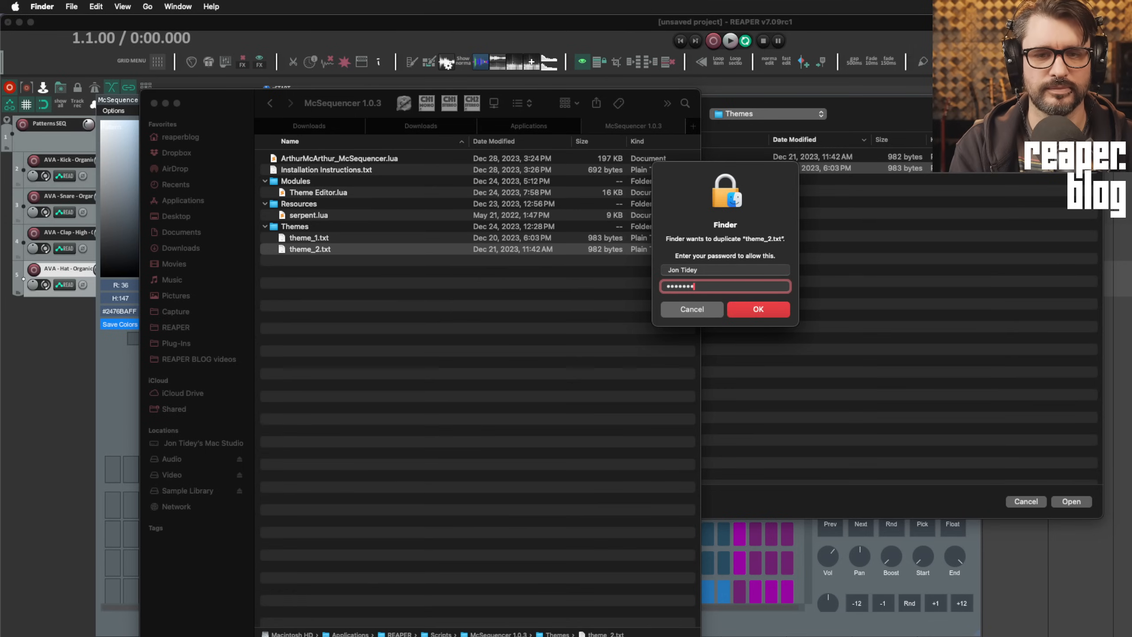
key(Return)
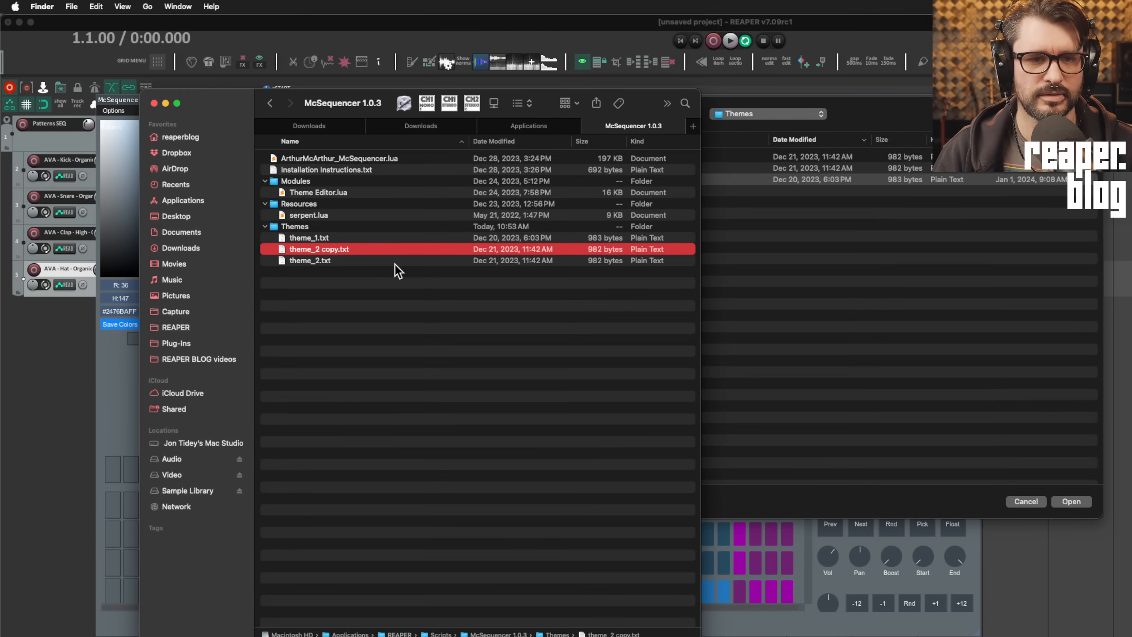
- Rename the duplicated theme file as theme_3.txt, authorising the change with the account password
key(Return)
key(Right)
key(BackSpace)
key(BackSpace)
key(BackSpace)
key(BackSpace)
key(BackSpace)
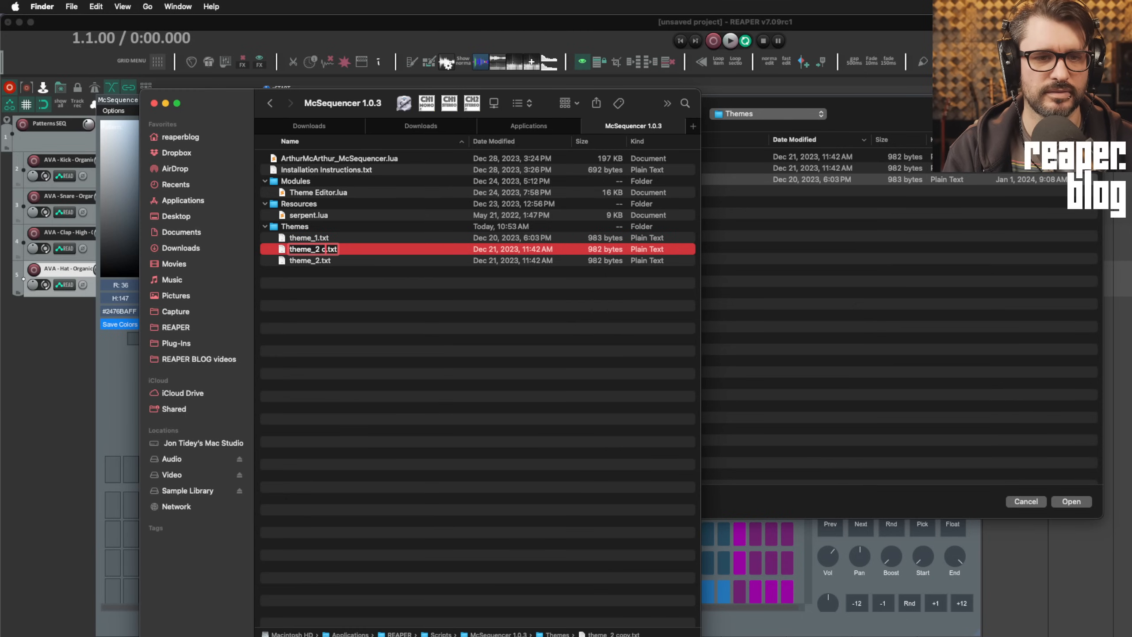
text(3)
key(Return)
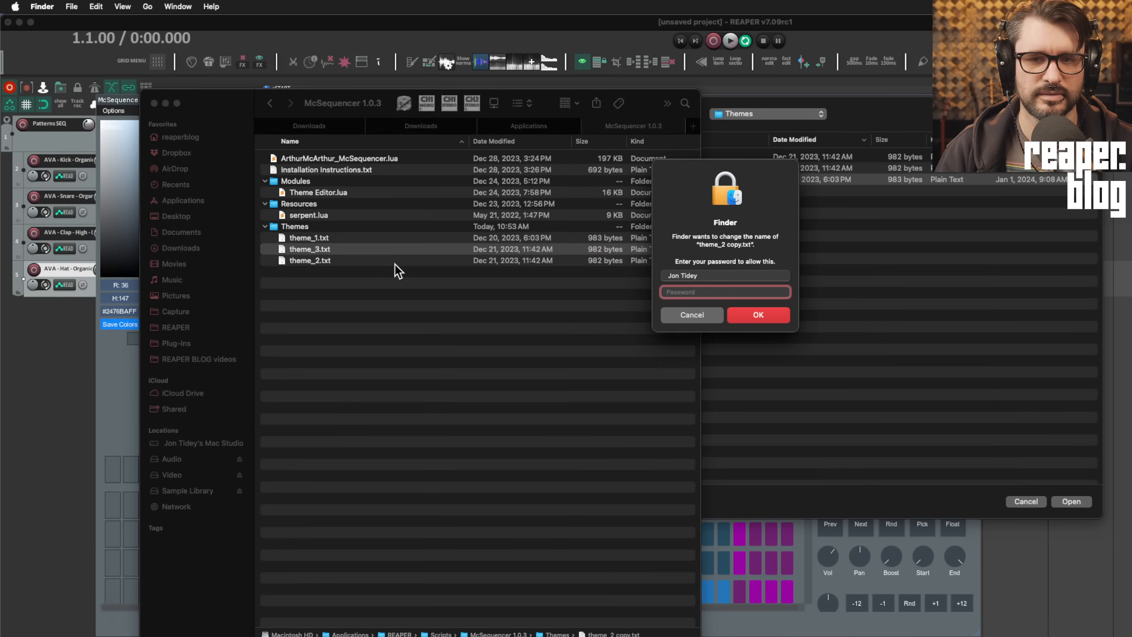
text(••••••)
key(Return)
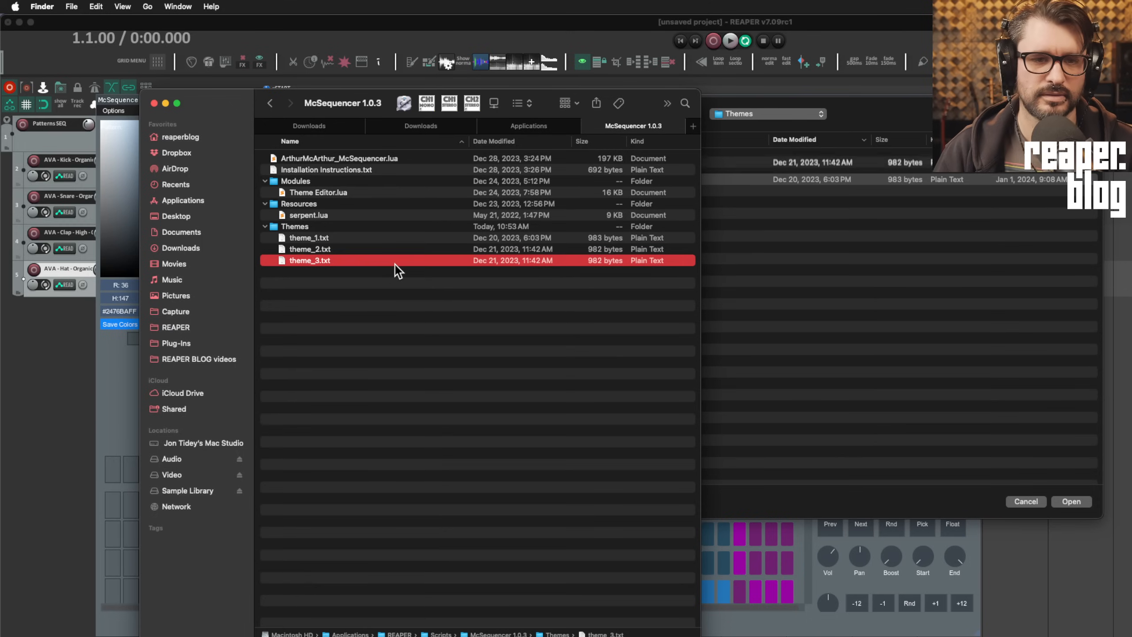
- Switch back to REAPER and save the current colours into theme_3.txt
click(1017, 350)
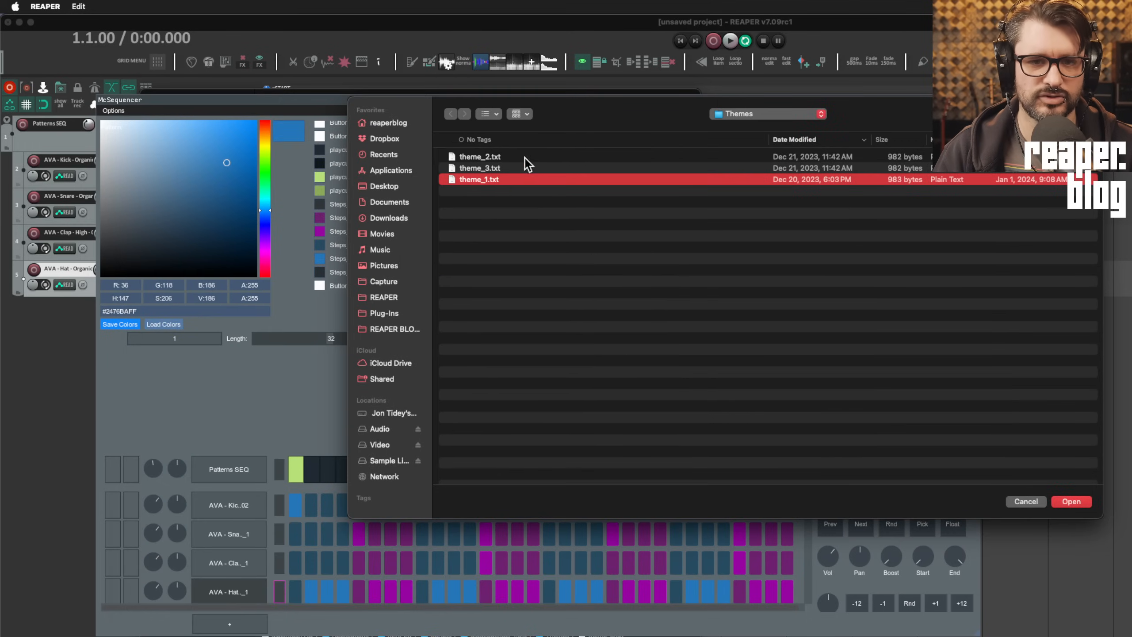
click(508, 168)
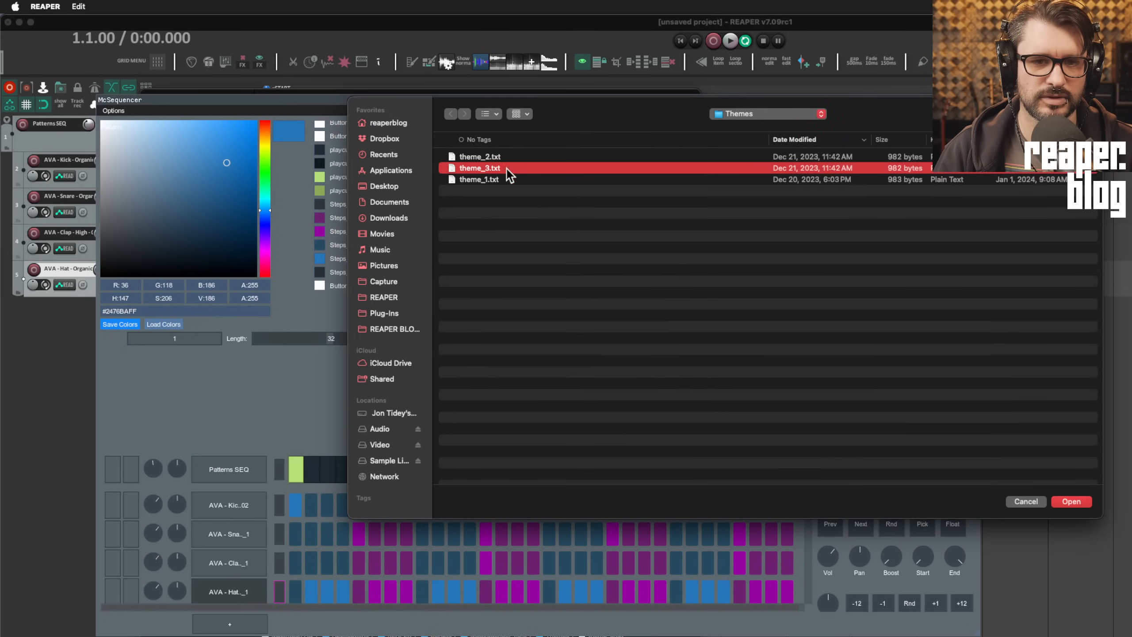
click(1070, 501)
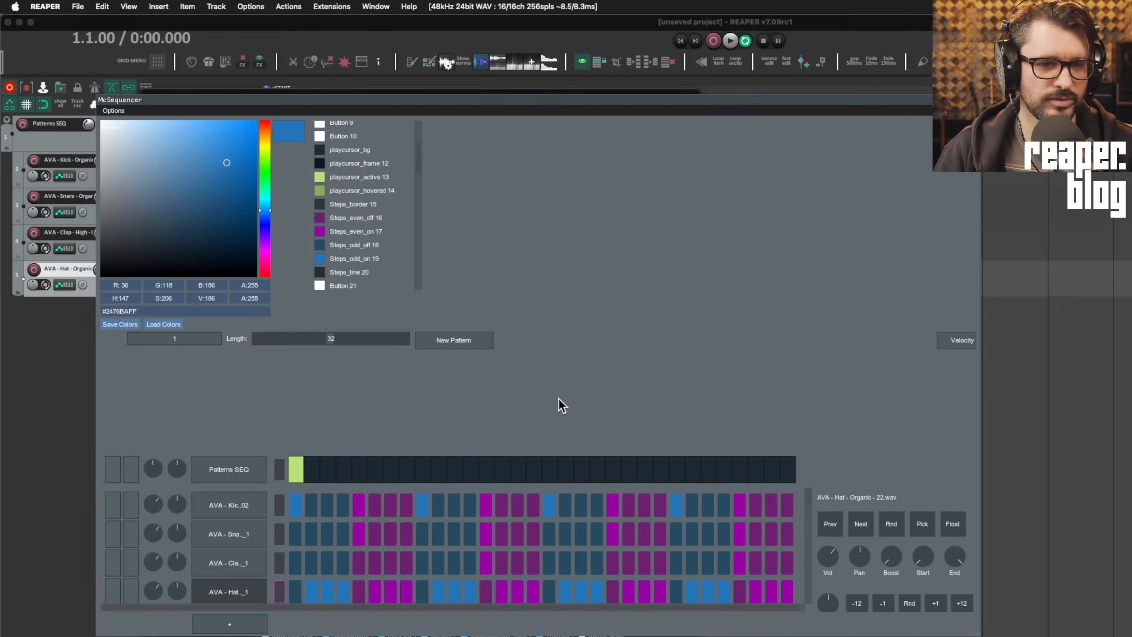
- Load the theme_1.txt and theme_2.txt colours in turn to compare them, and return to theme_3.txt
click(164, 324)
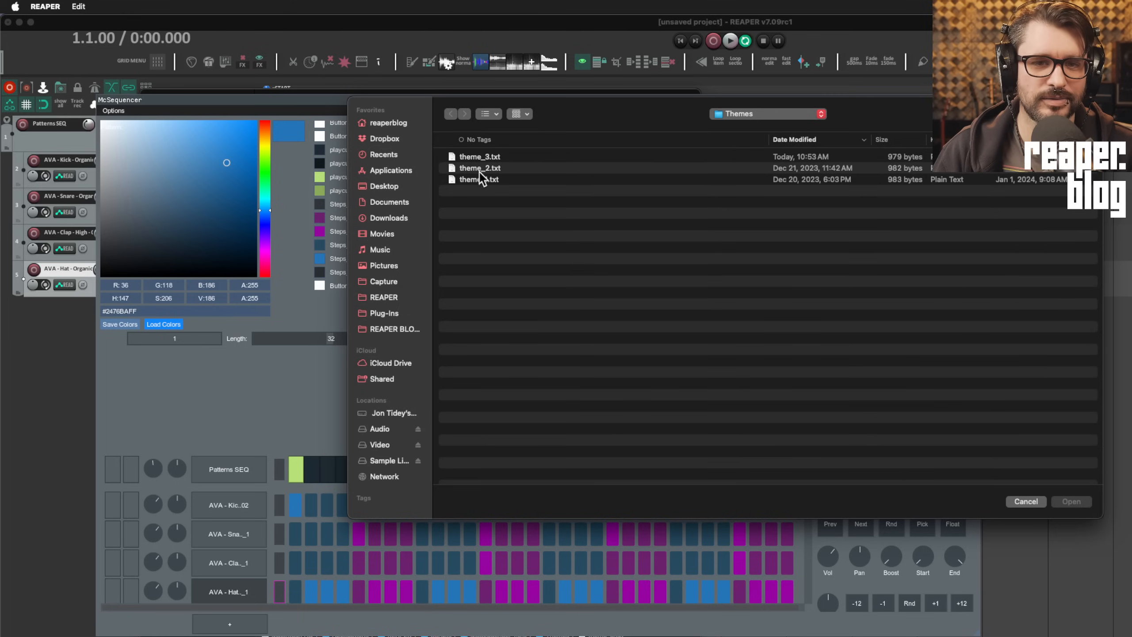
click(490, 180)
click(1072, 501)
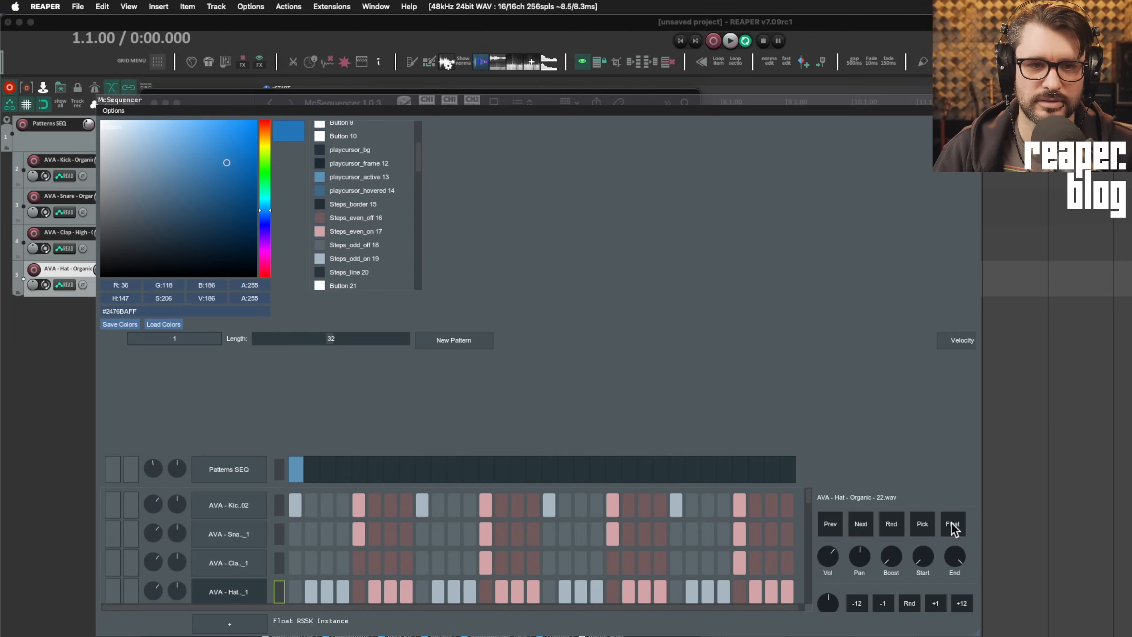
click(172, 325)
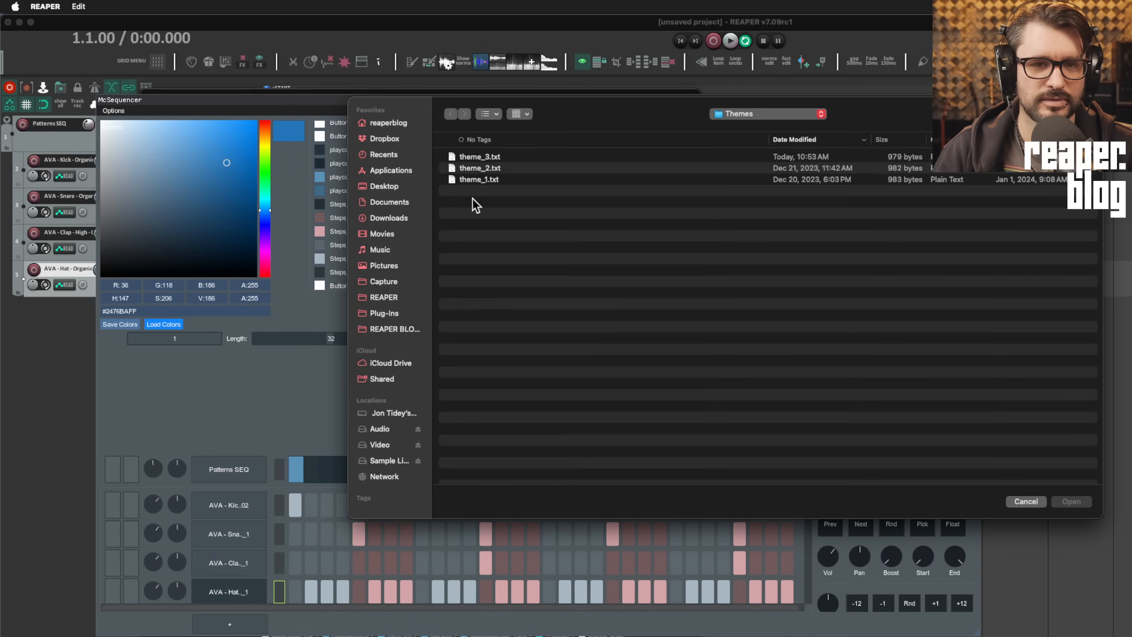
click(484, 170)
click(1072, 501)
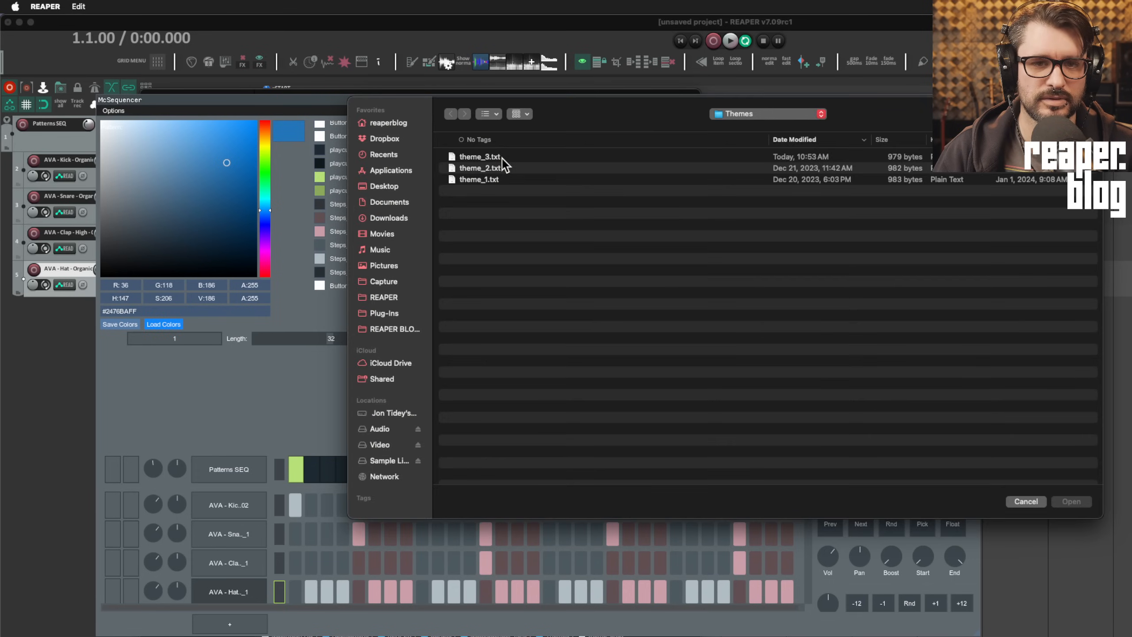
click(486, 158)
click(1072, 501)
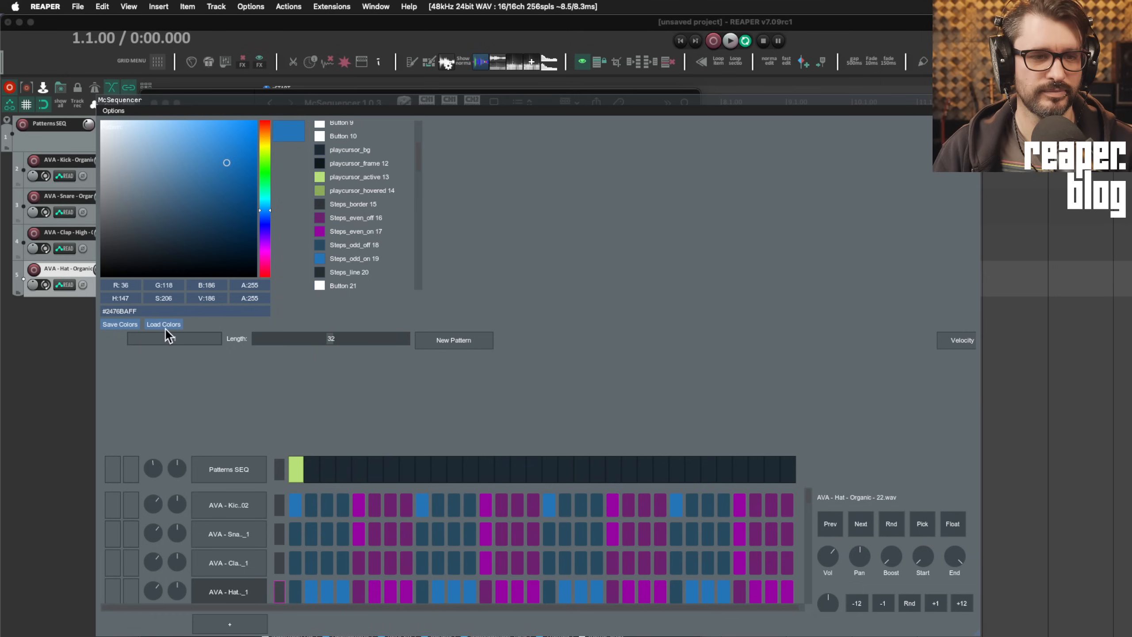
- Hide the theme editor and move the sequencer window aside so the track list is uncovered
click(107, 111)
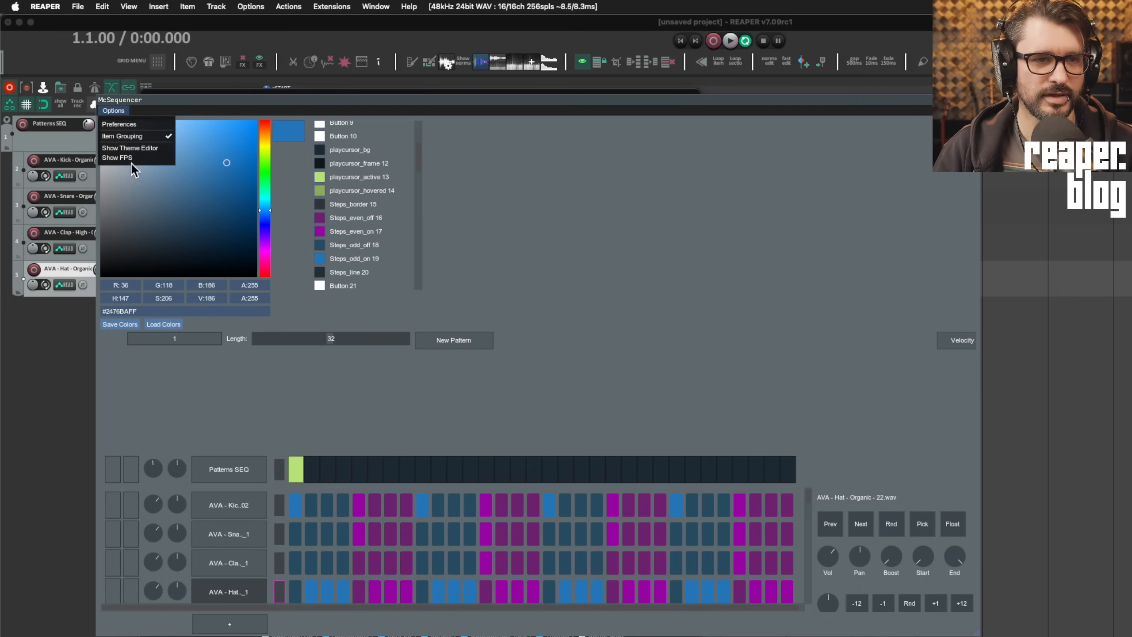
drag(444, 108, 483, 99)
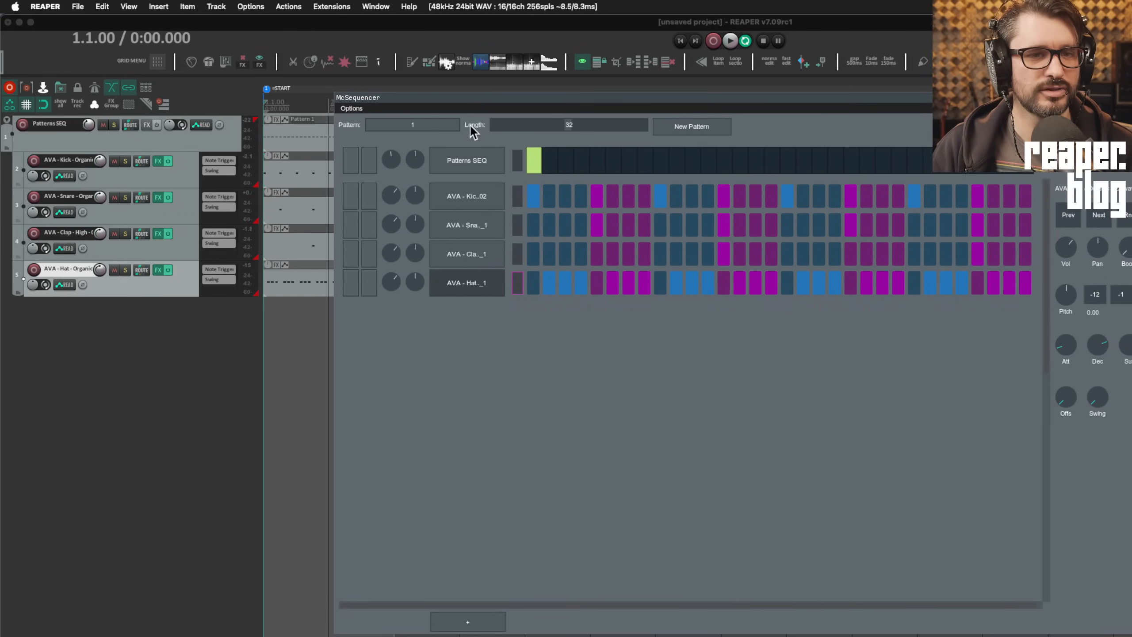
click(186, 343)
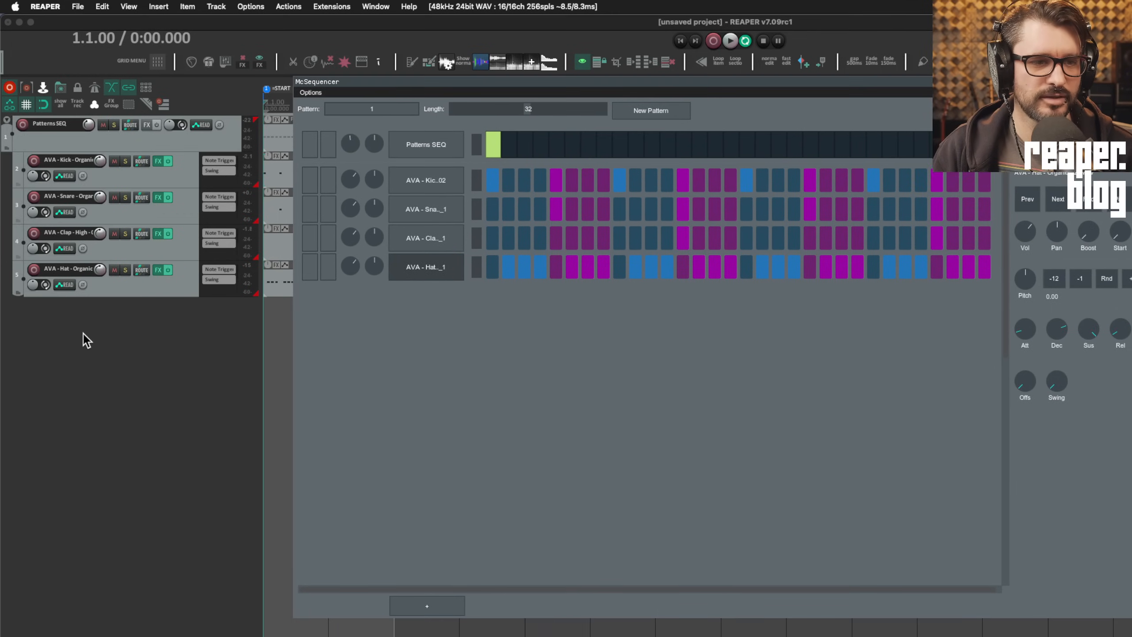
- Create a new track named synth and add ReaInsert to it with the hardware MIDI send set to BEHRINGER - POLY D
double_click(83, 334)
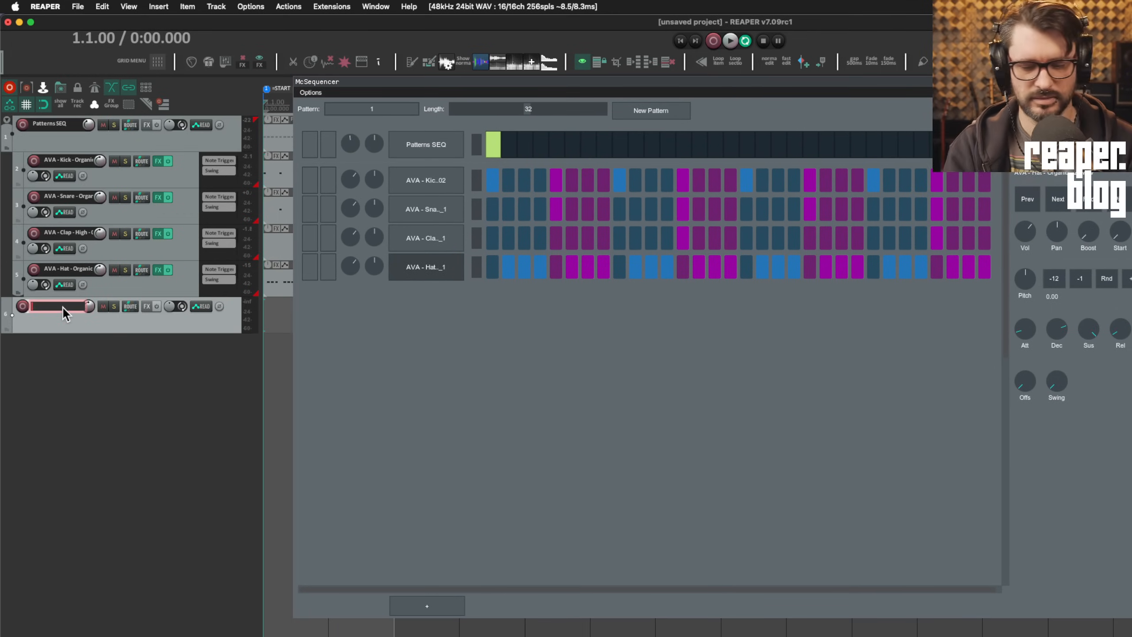
text(synth)
key(Return)
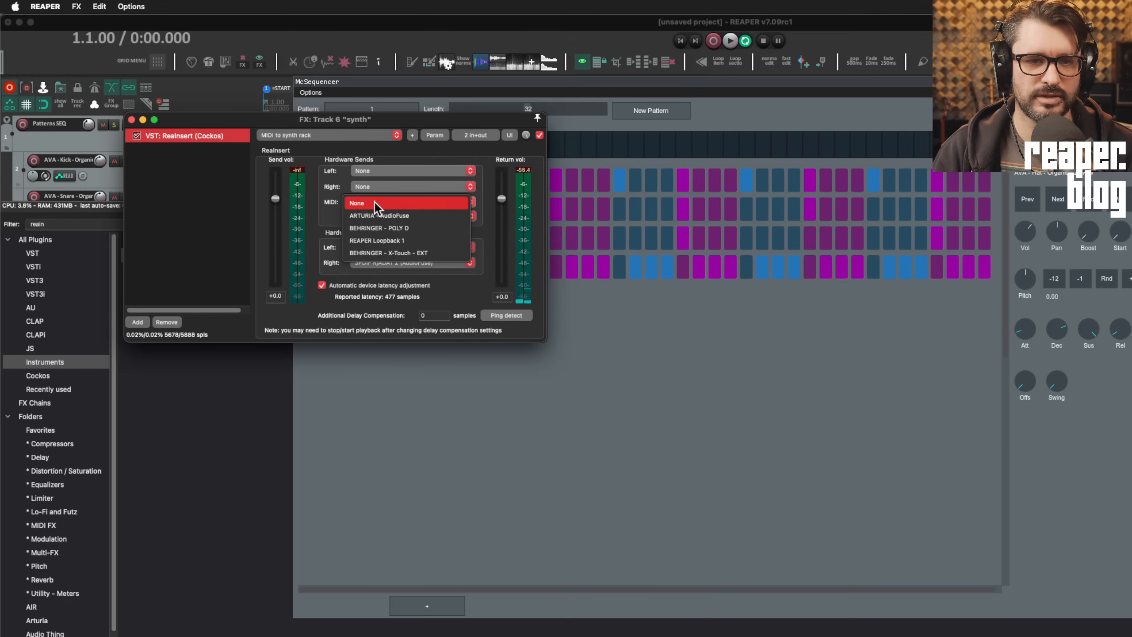
click(421, 227)
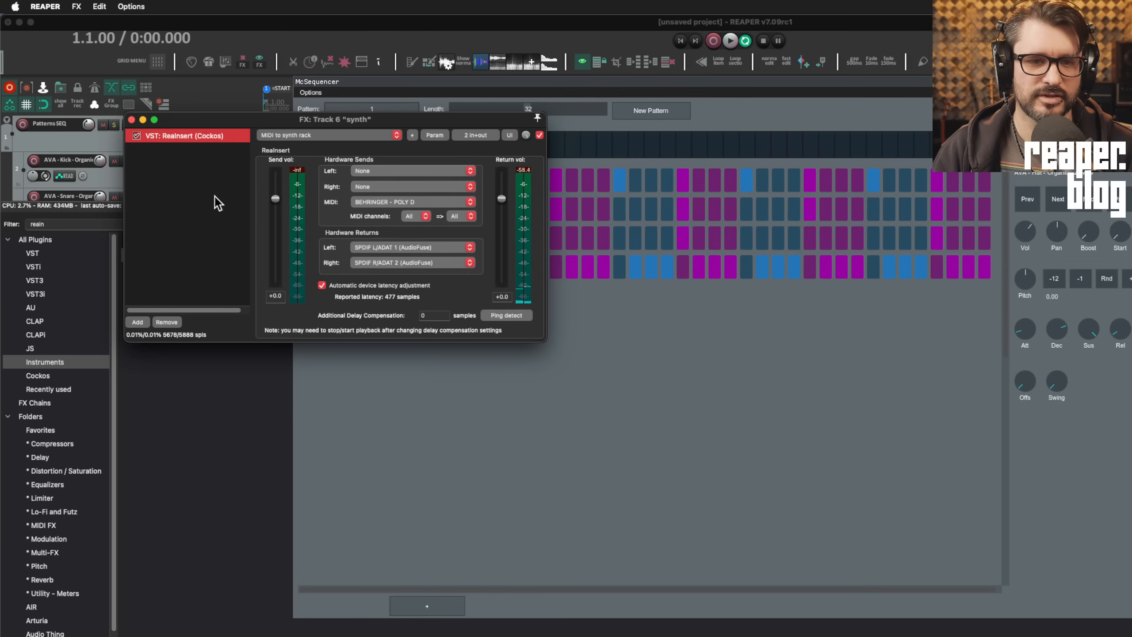
click(132, 119)
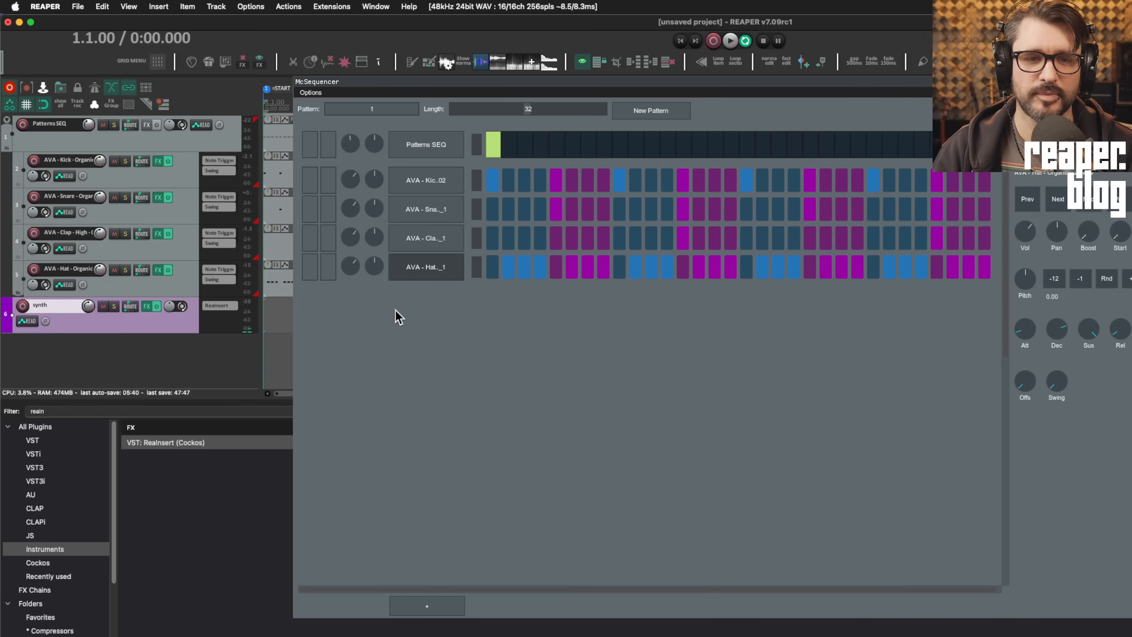
- Add the synth track to the sequencer as a new channel and fill all 32 of its steps
click(437, 605)
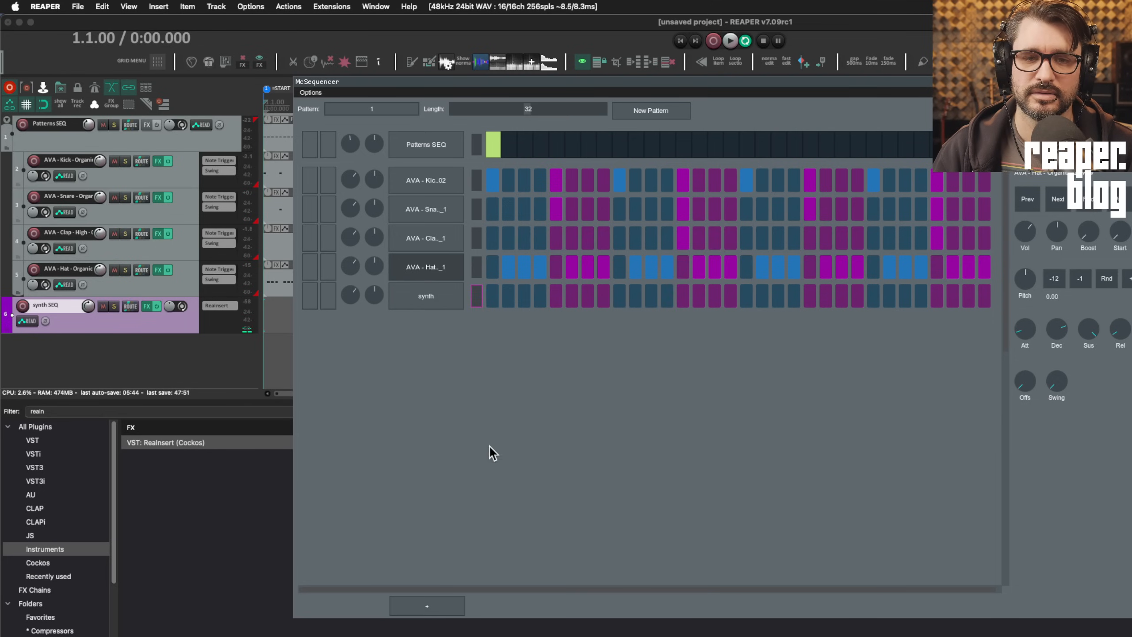
click(414, 298)
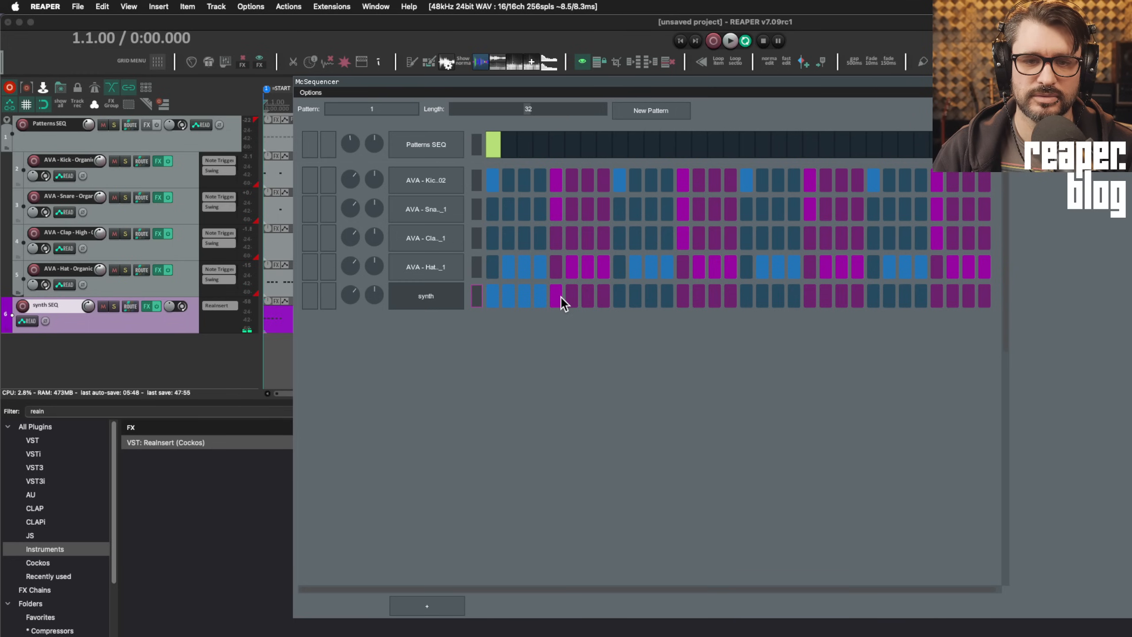
drag(560, 298, 680, 303)
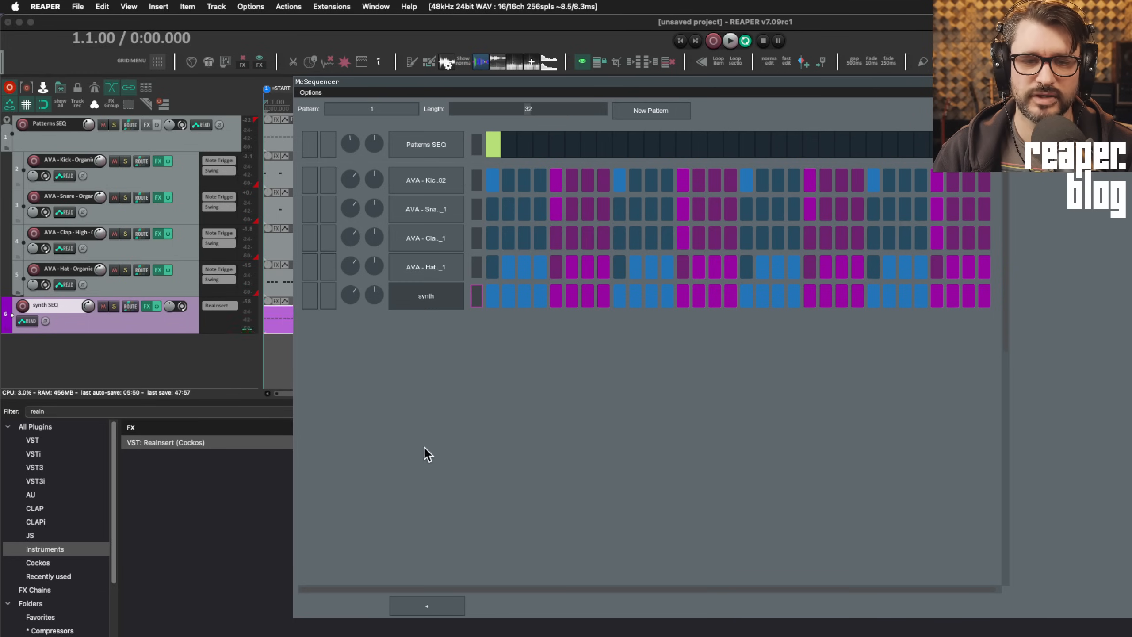
- Play back the pattern to hear the hardware synth together with the drums, and stop playback
click(183, 330)
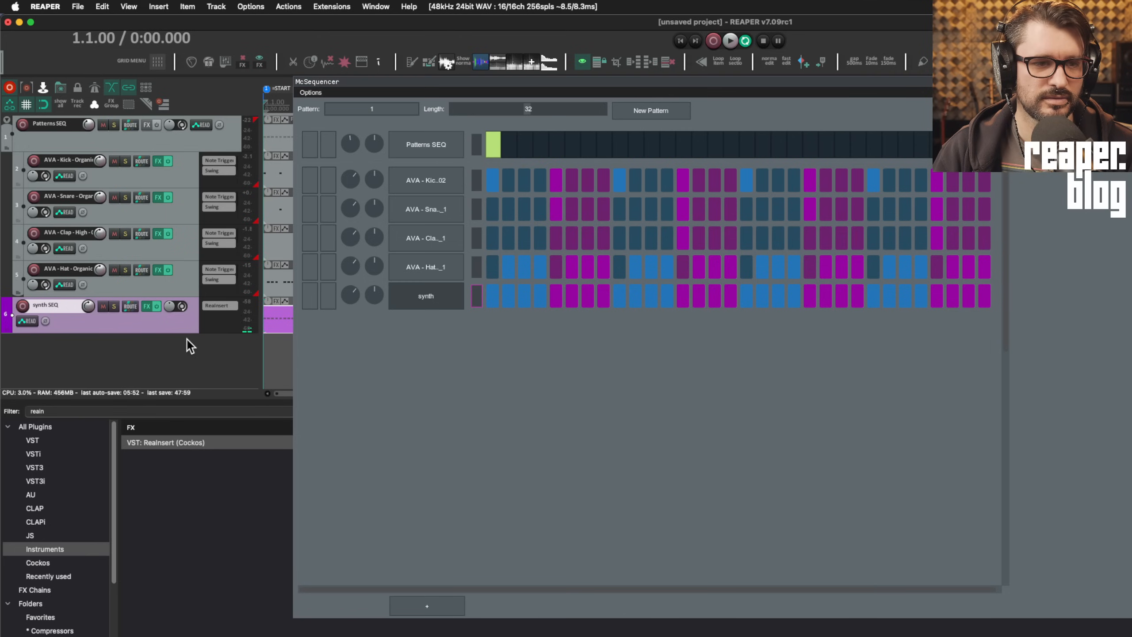
key(space)
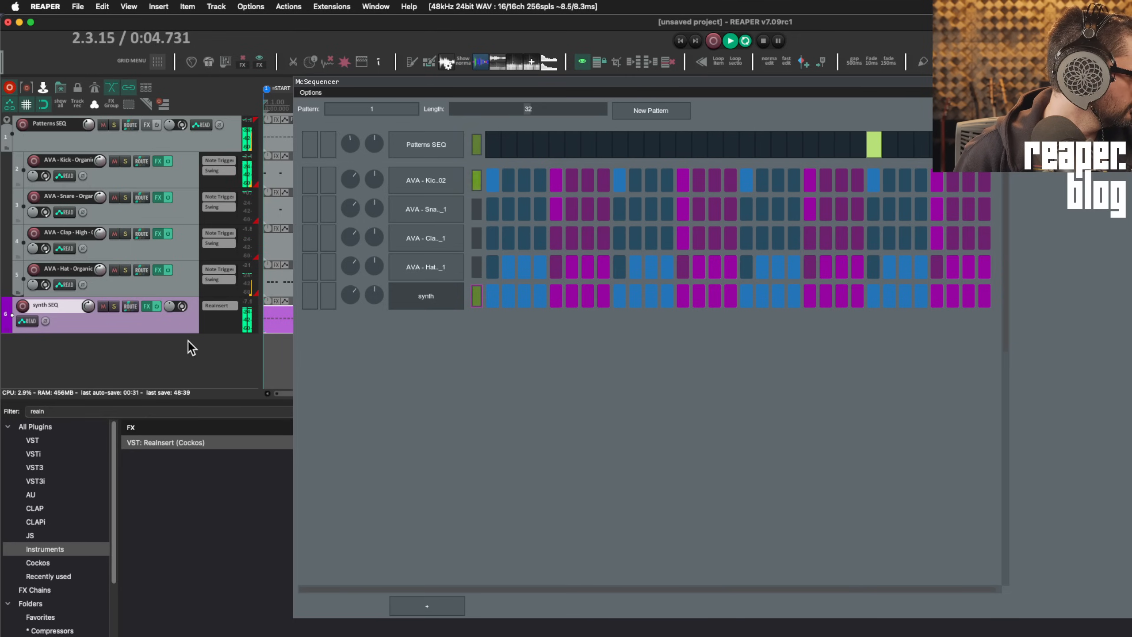
key(space)
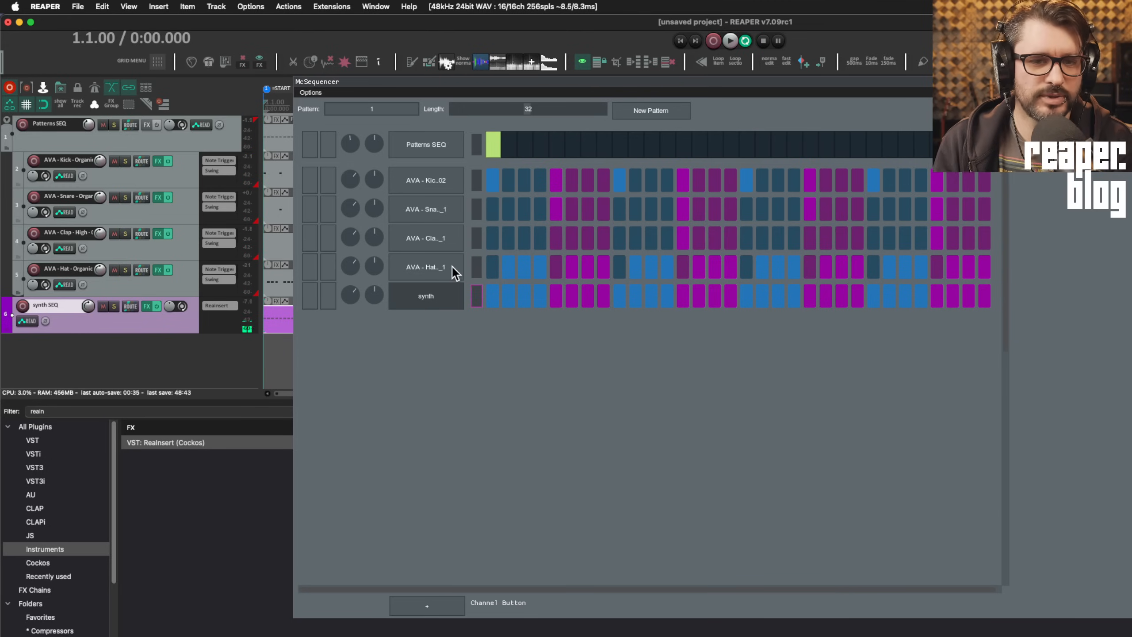
- Close the sequencer and, in the synth item's MIDI editor, move the C3 notes at 1.3 and 2.3 to a higher pitch
click(1126, 82)
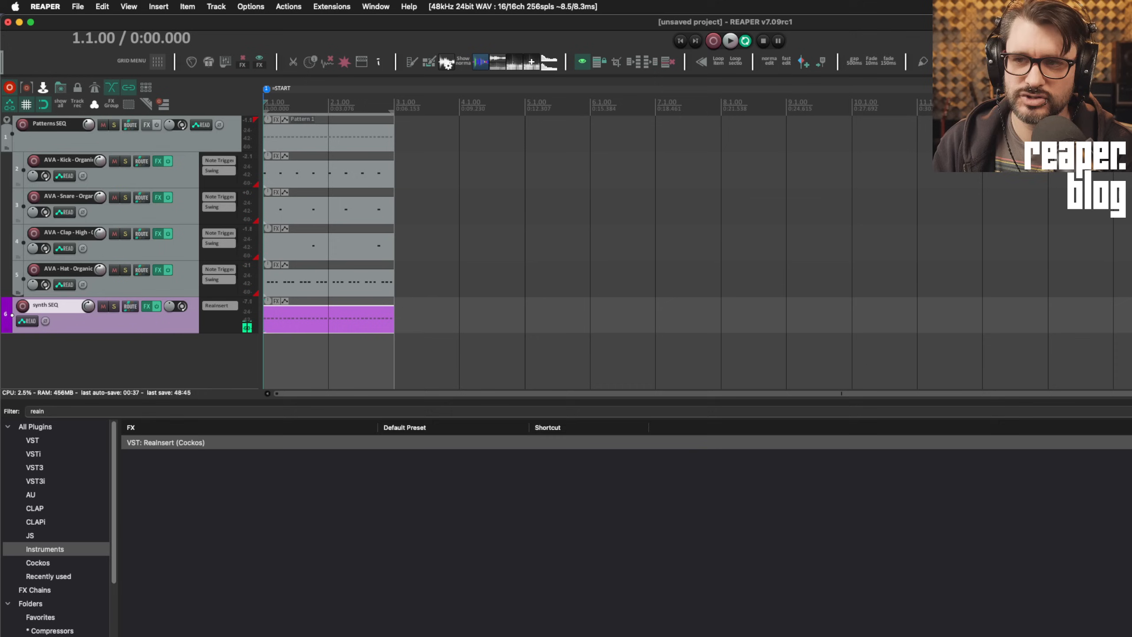
double_click(310, 330)
scroll(236, 496, up, 5)
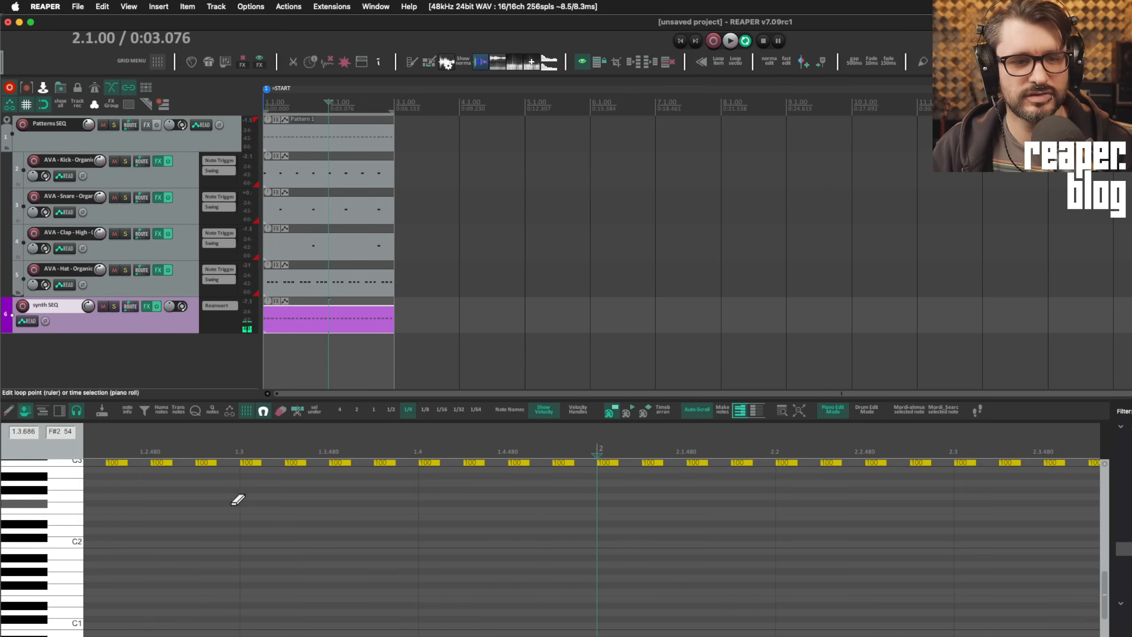
scroll(229, 526, up, 4)
scroll(228, 526, left, 5)
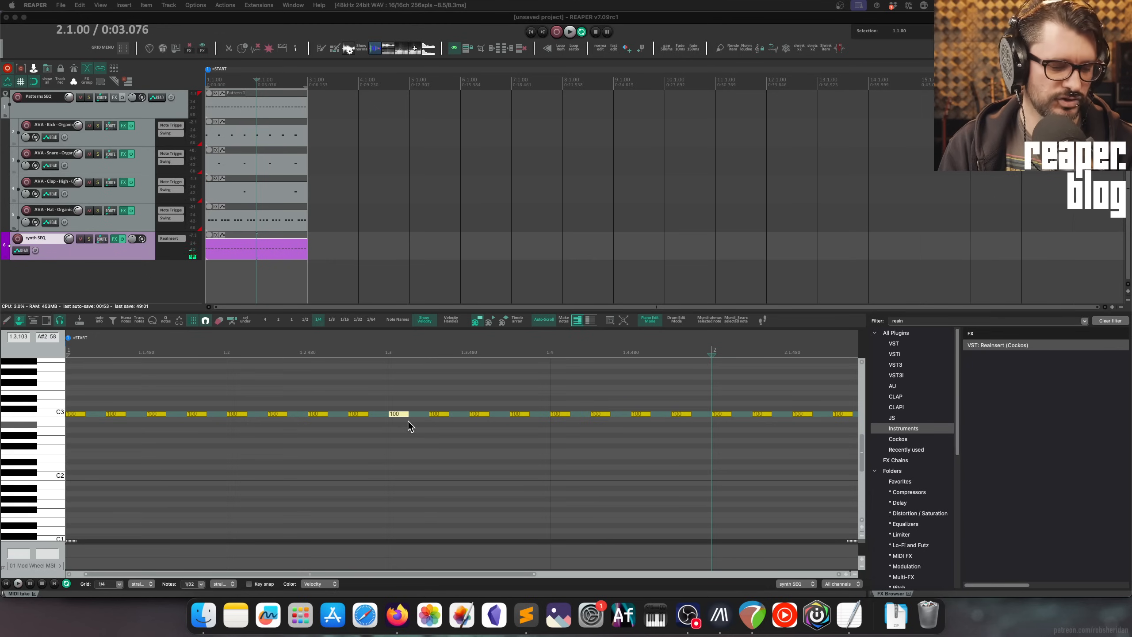
double_click(404, 414)
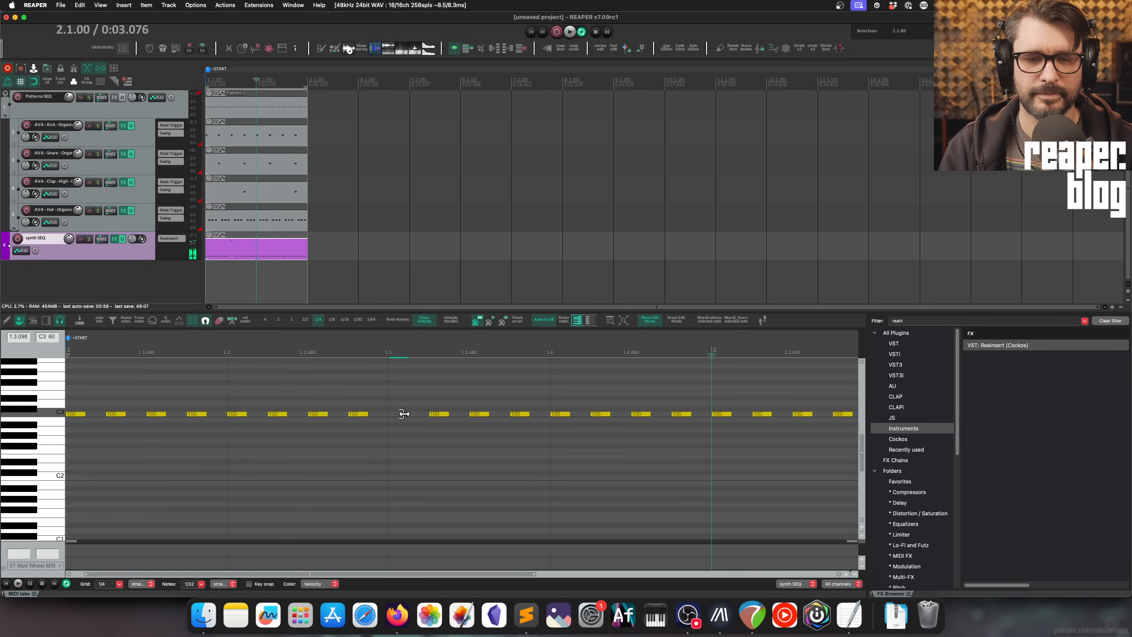
scroll(446, 414, down, 4)
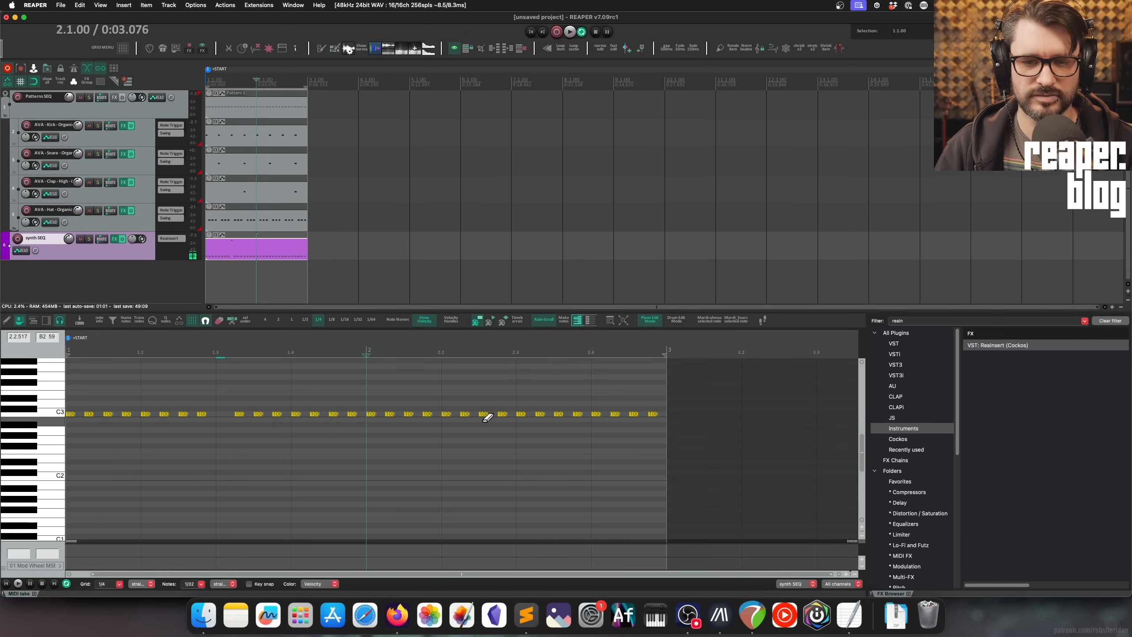
double_click(522, 414)
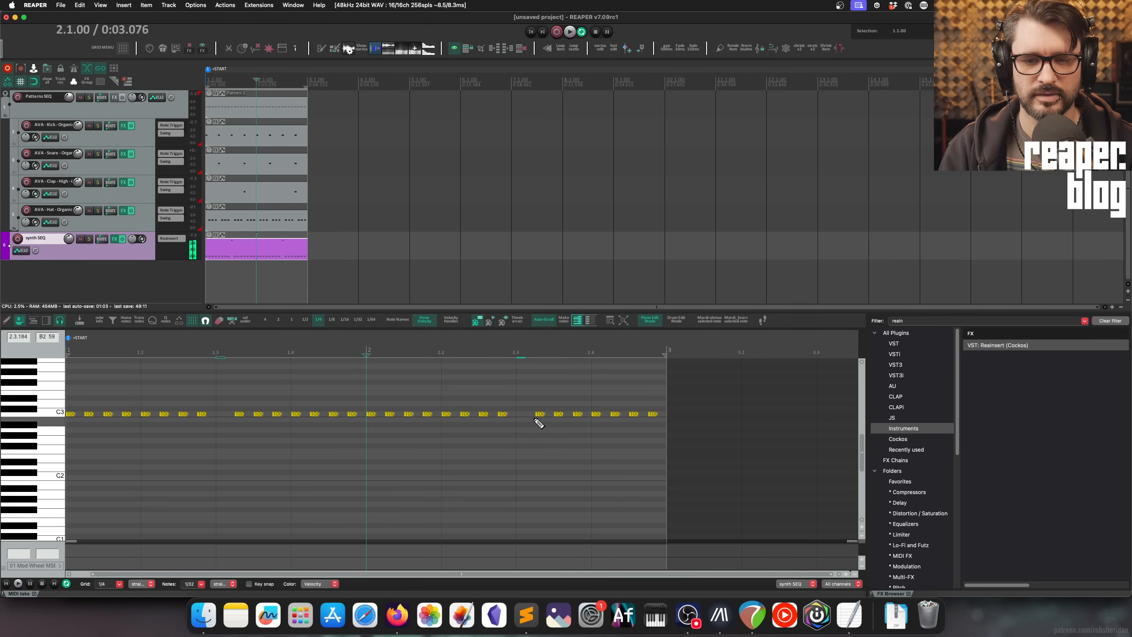
- Lower the last two notes of the synth pattern to C2 and play back the loop
drag(633, 404, 667, 429)
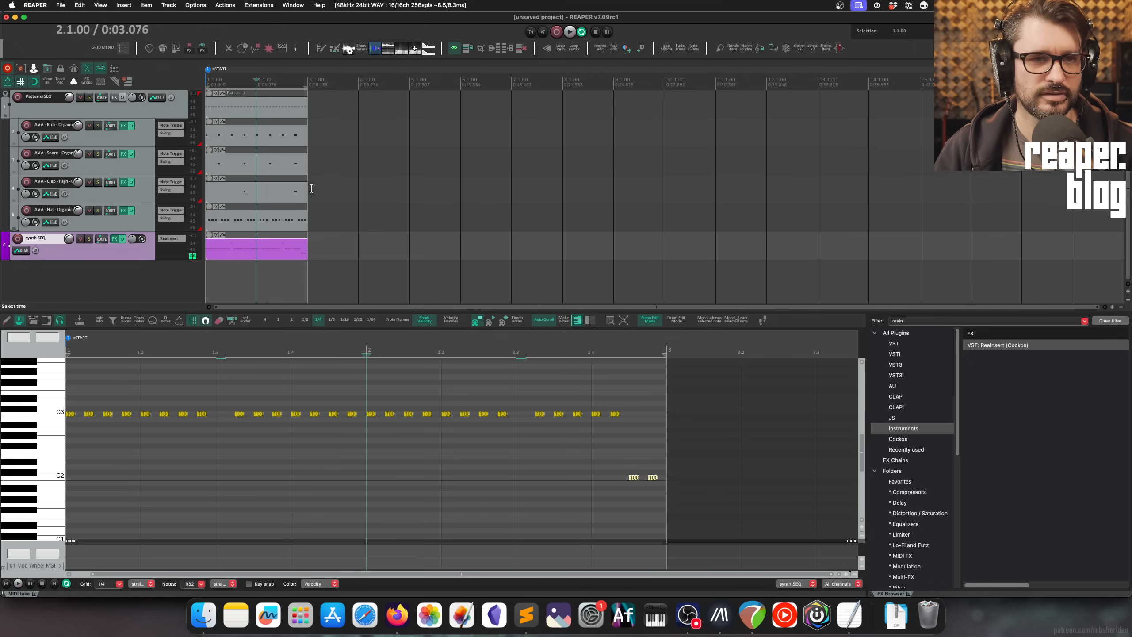
key(space)
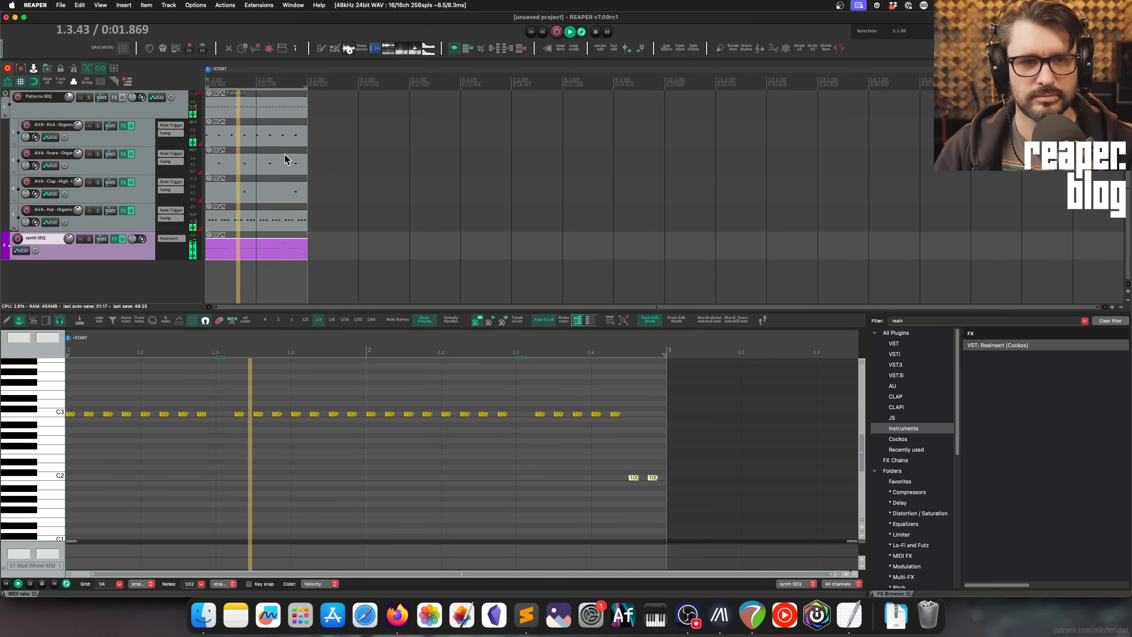
key(space)
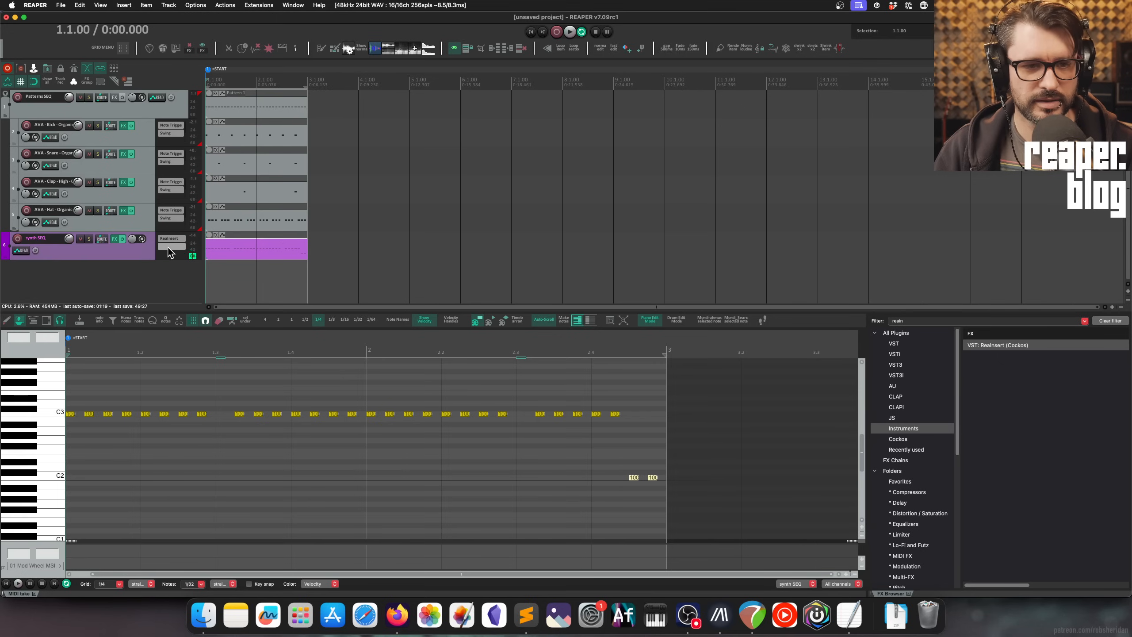
- Add ReaComp after ReaInsert on the synth track and load its For Sidechain preset
click(168, 248)
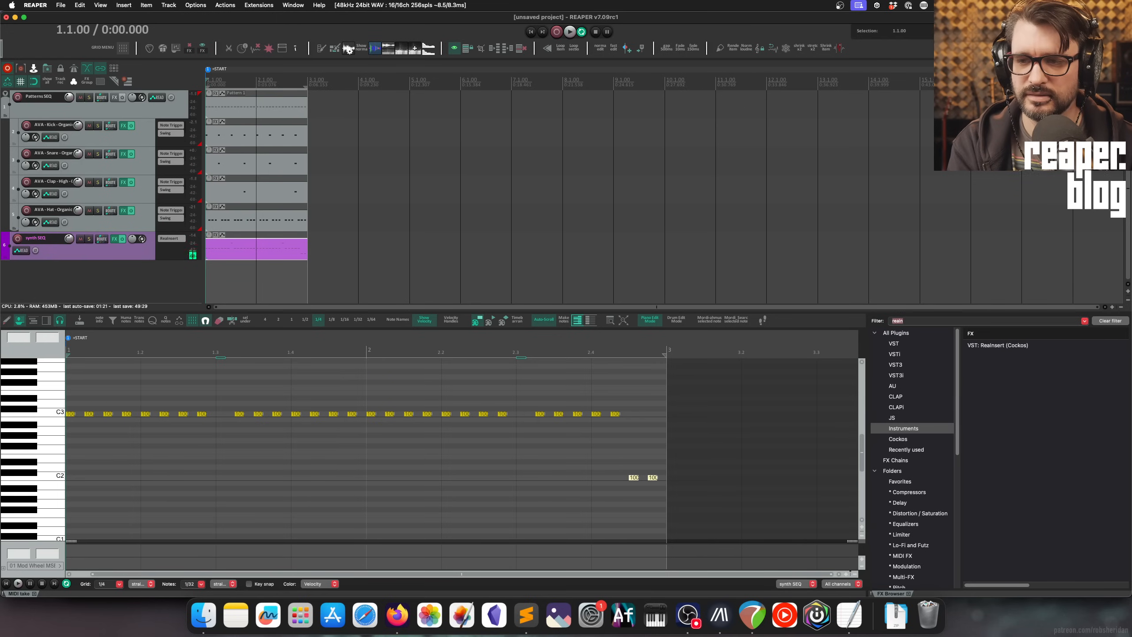
key(Down)
key(Down)
key(Return)
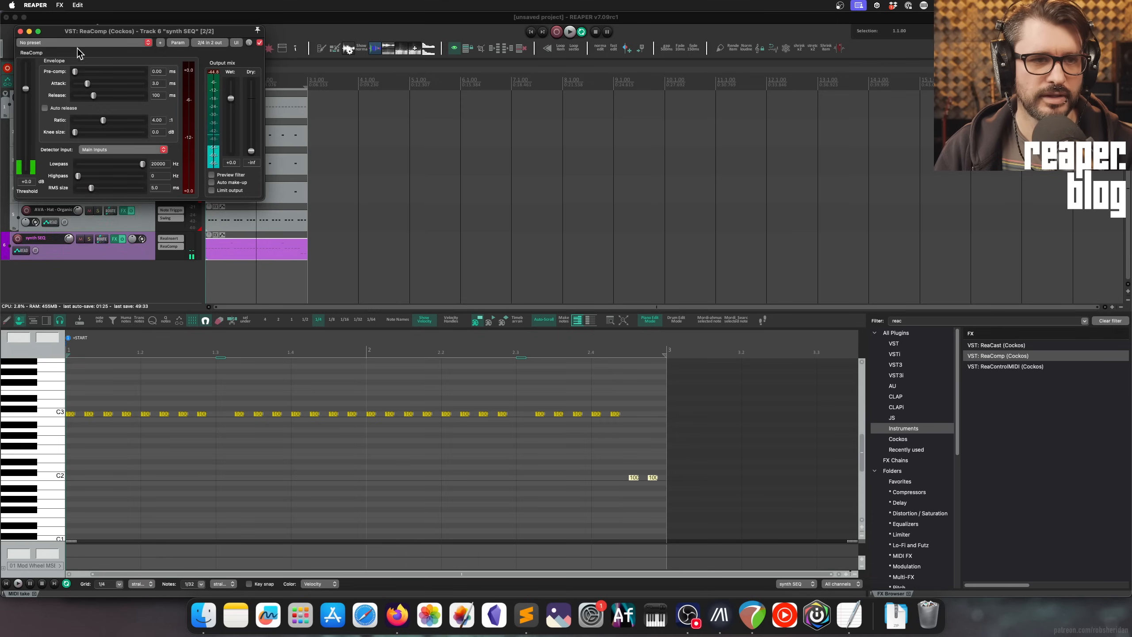
click(77, 45)
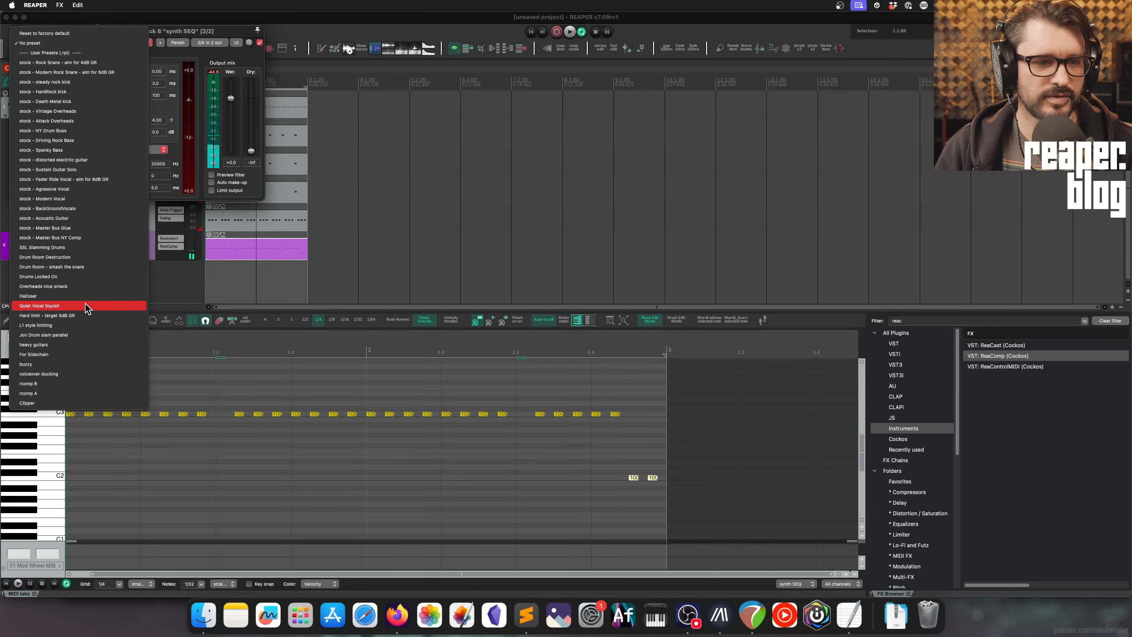
click(85, 355)
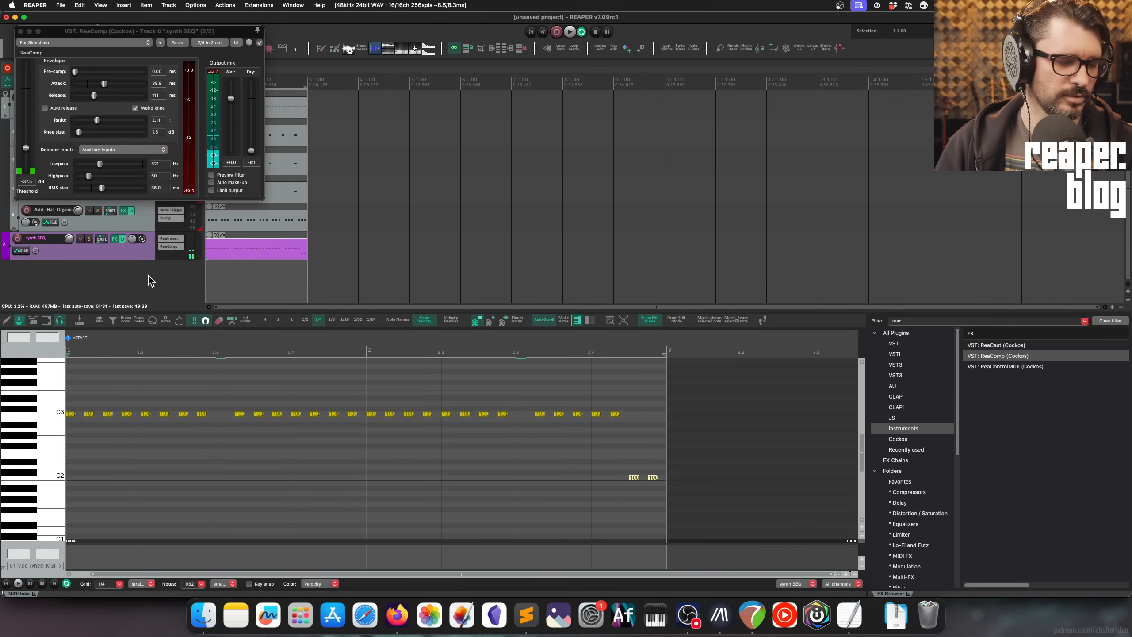
- Show the mixer and create a kick send to channels 3/4 of the synth track, with the send volume at 0 dB
key(F7)
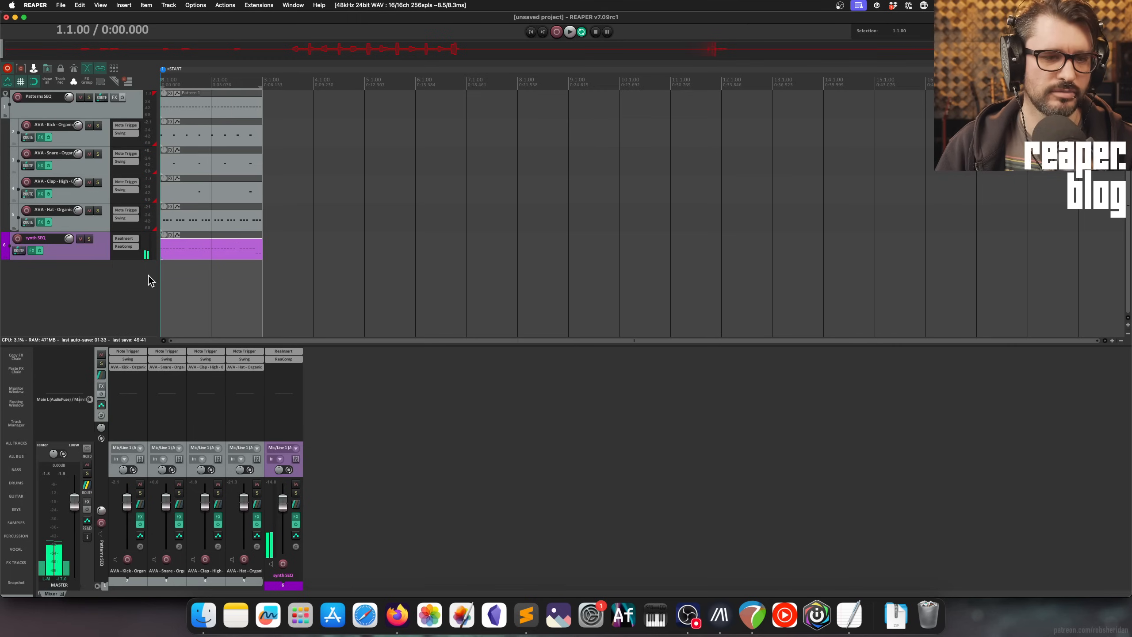
click(285, 360)
drag(163, 30, 473, 100)
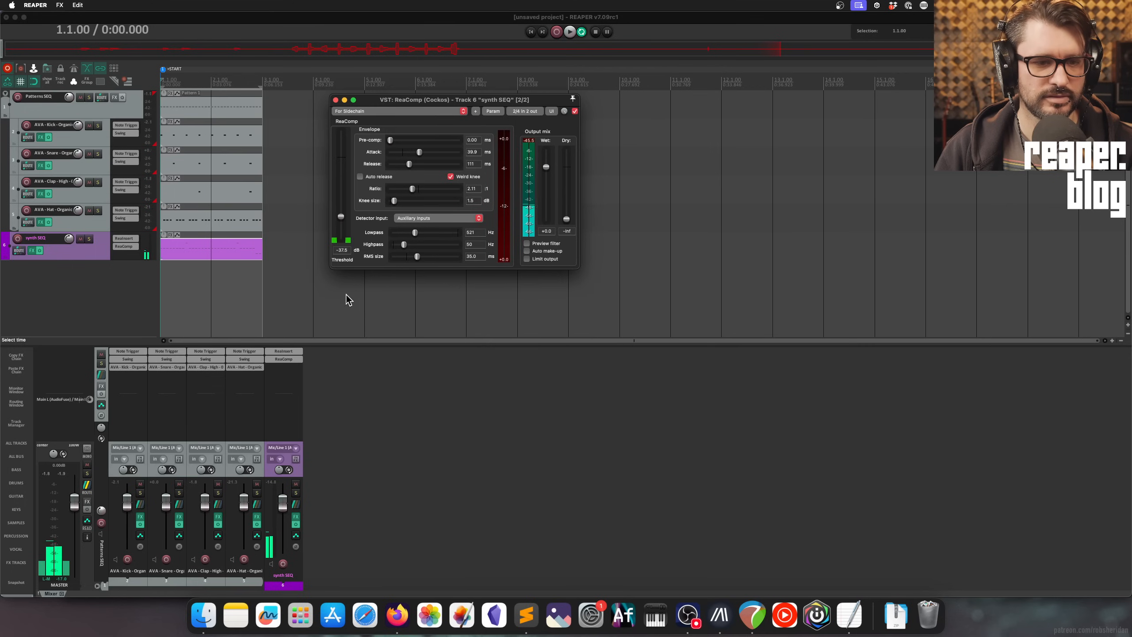
click(310, 278)
drag(406, 214, 406, 215)
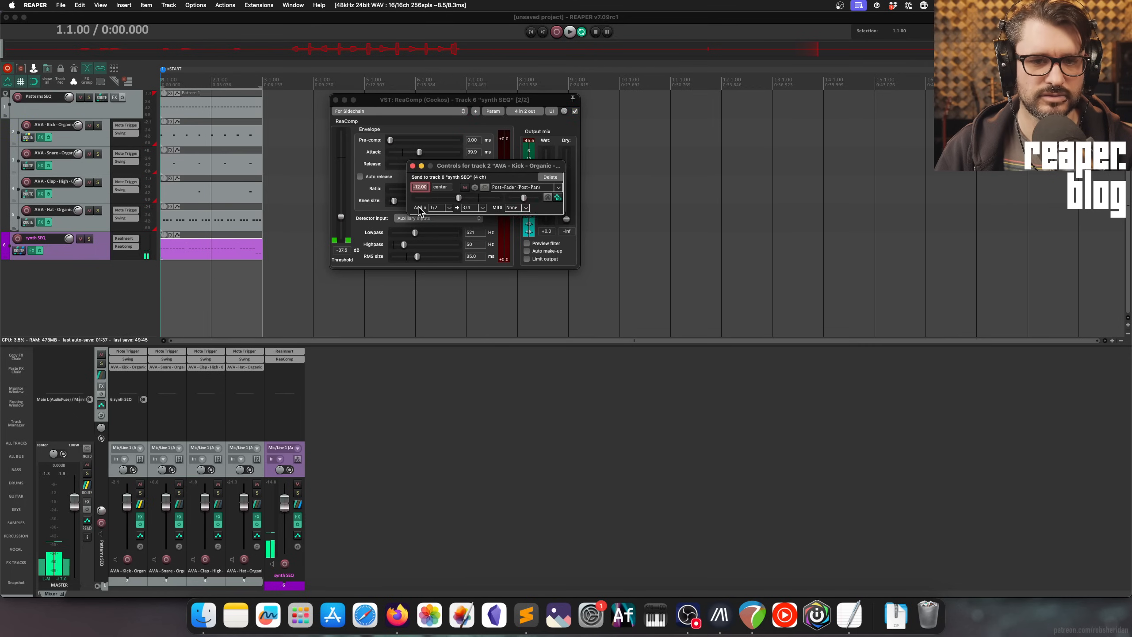
double_click(458, 197)
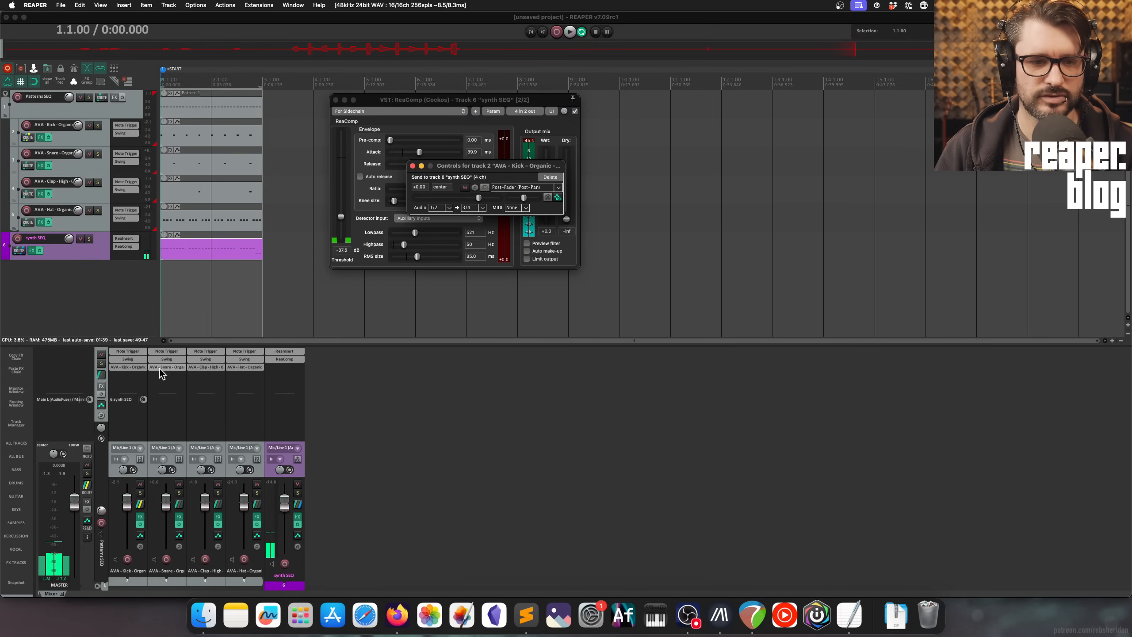
- Route the snare track to channels 3/4 of the synth track as well, with its send volume at 0 dB
drag(165, 399, 426, 200)
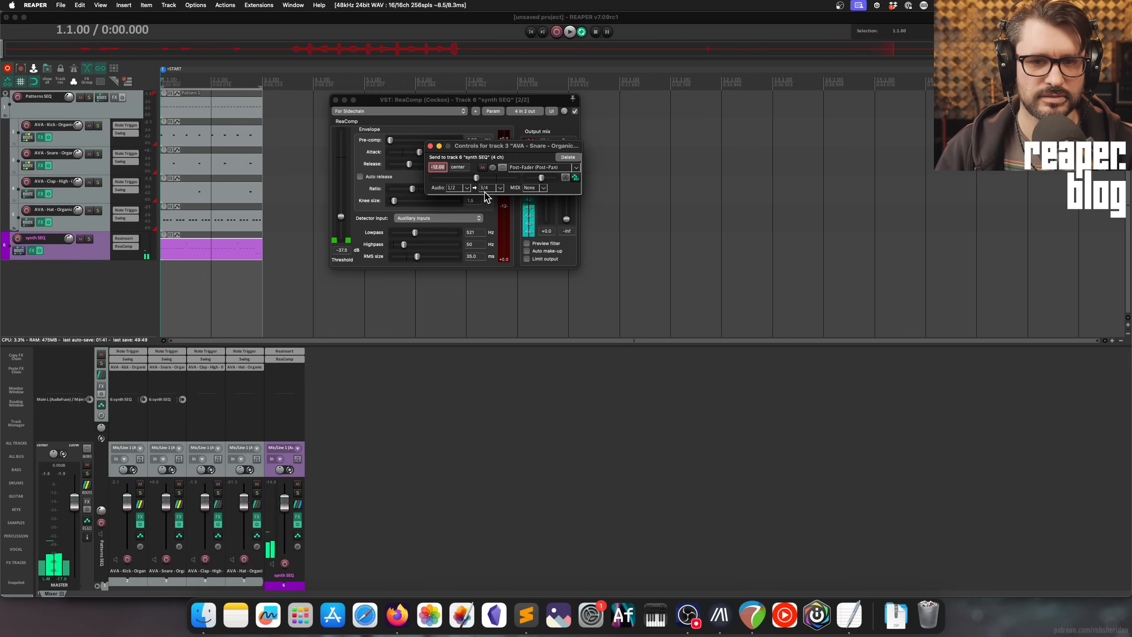
double_click(476, 179)
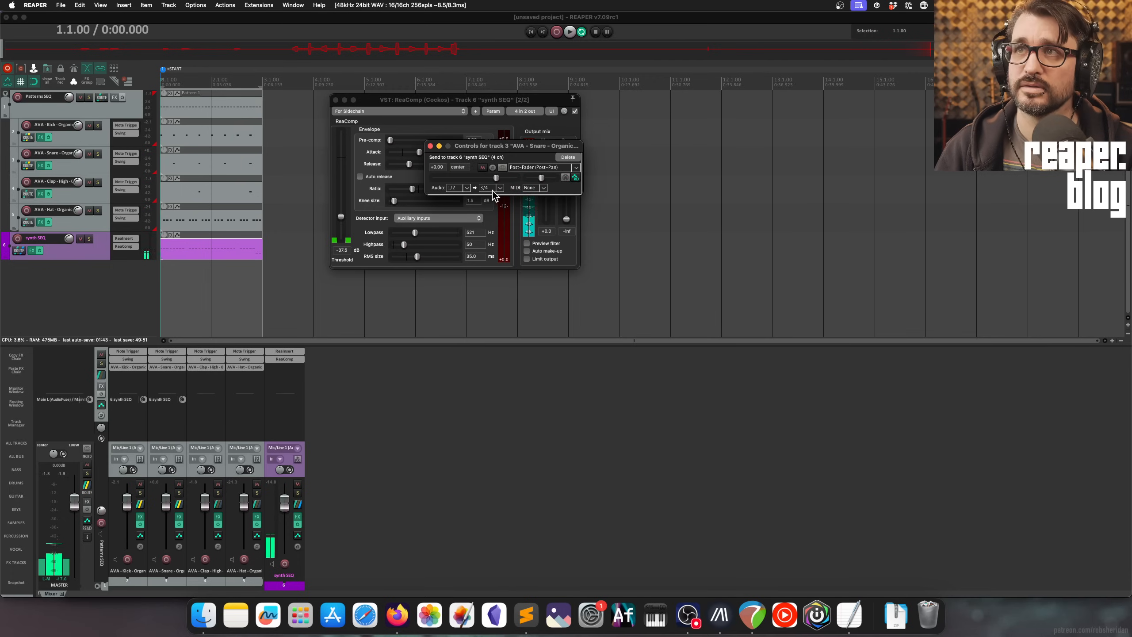
click(431, 146)
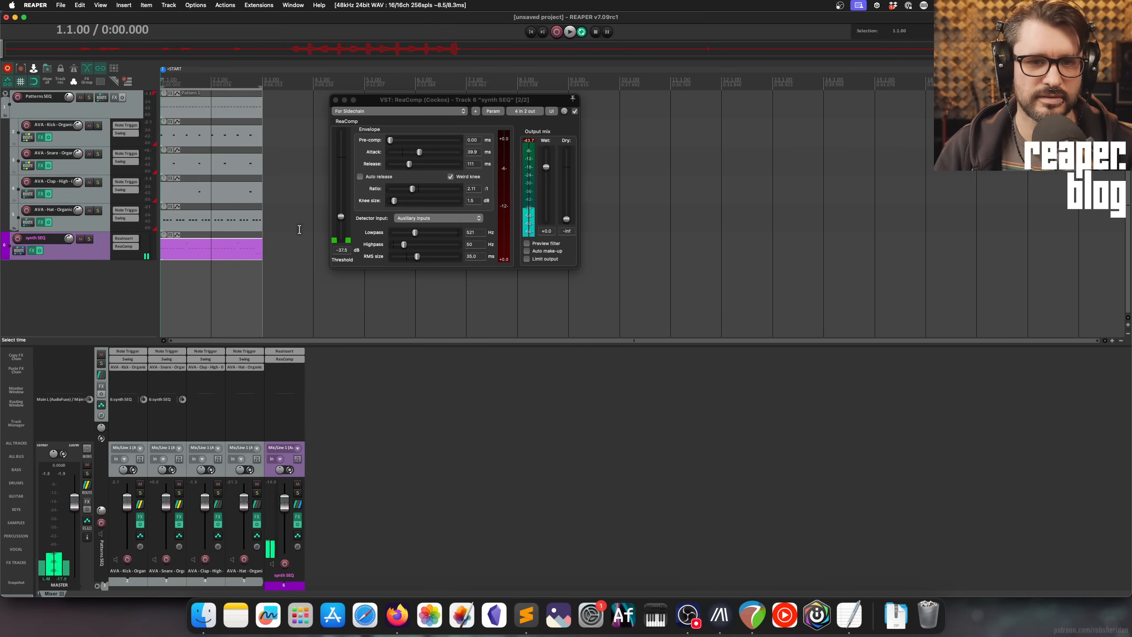
- During playback, raise the ReaComp threshold to about -22.8 dB and lower the clap track's volume to about -8 dB
key(space)
drag(341, 217, 347, 205)
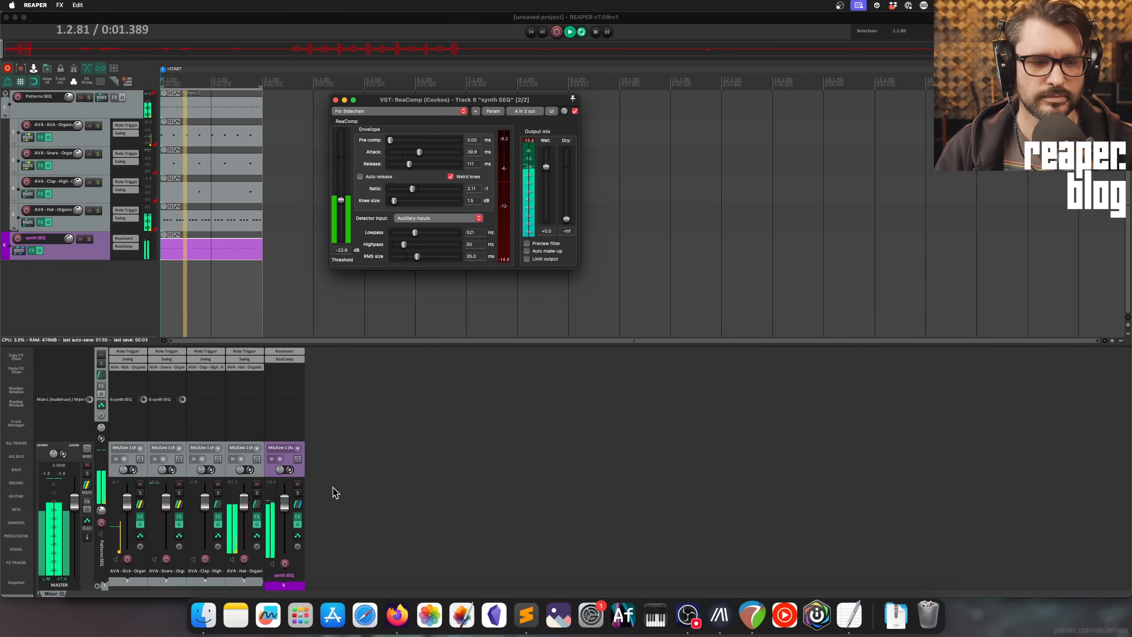
drag(205, 501, 210, 519)
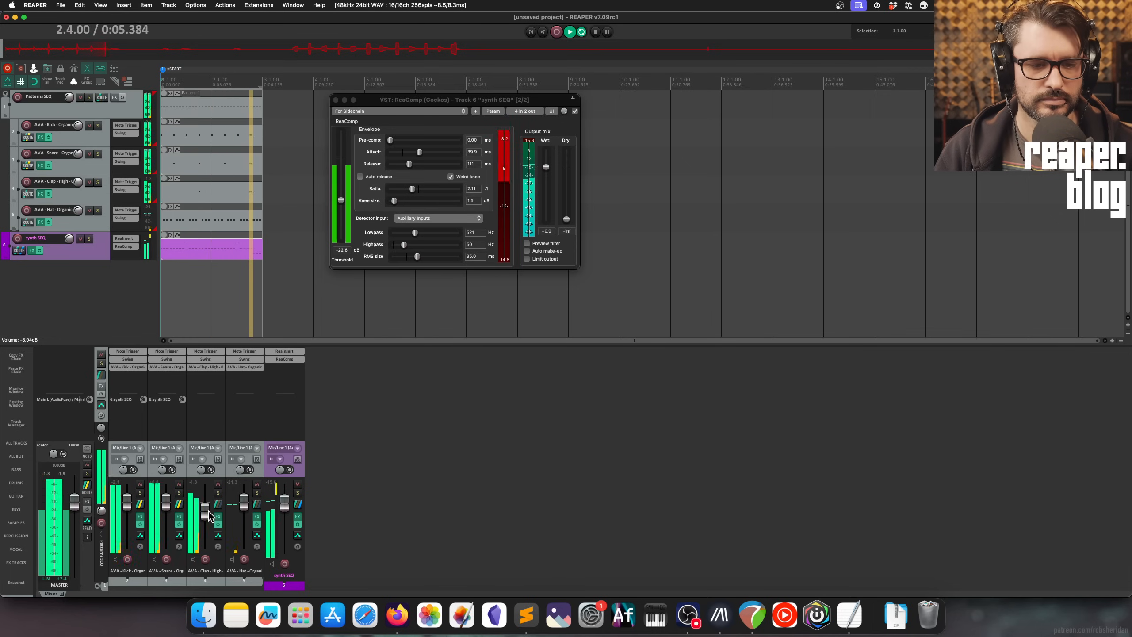
key(space)
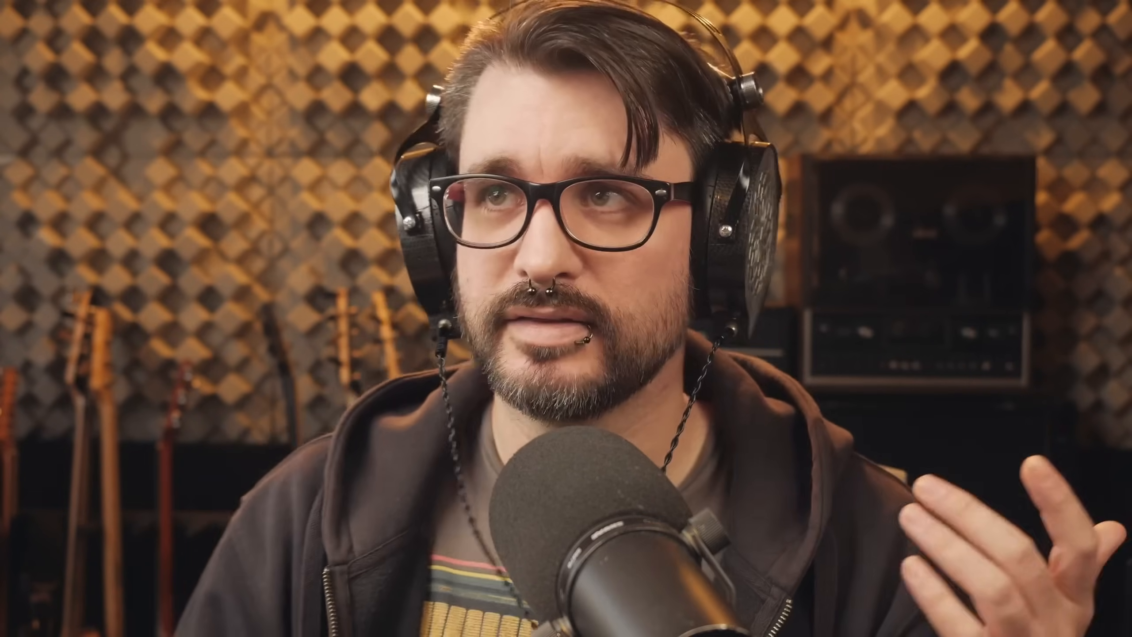